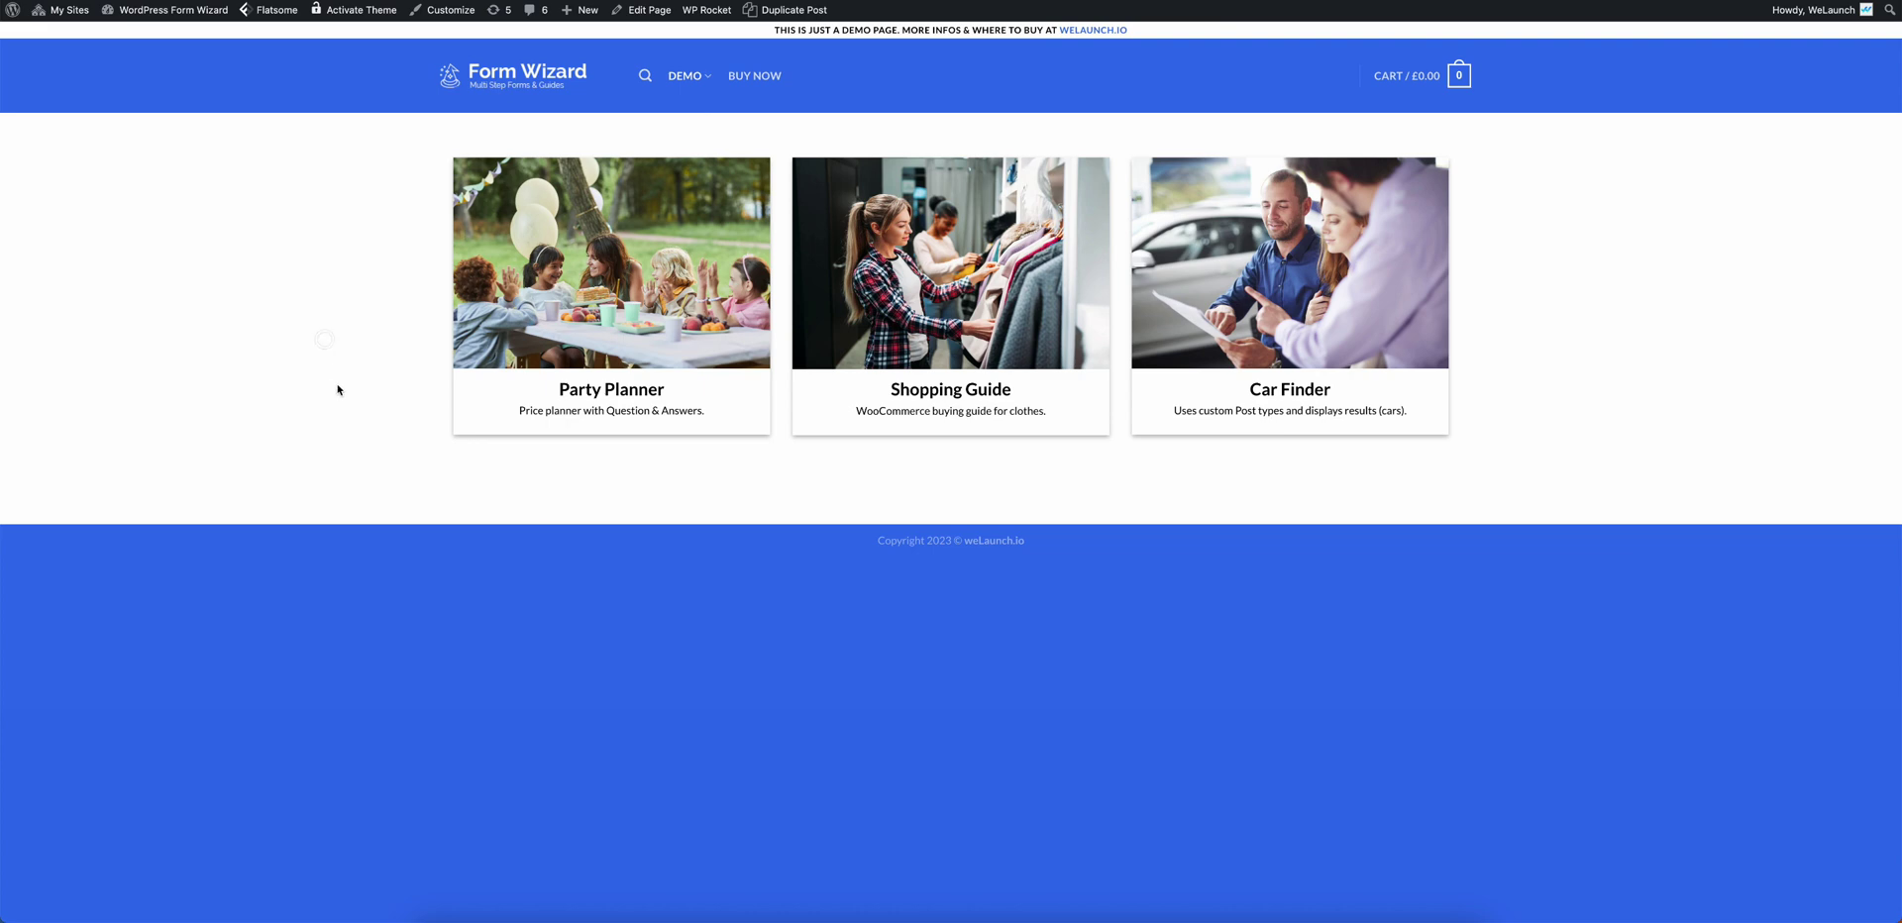
Look over the three example form cards and open the Party Planner demo
left_click_drag(336, 386, 715, 435)
left_click(715, 435)
double_click(922, 388)
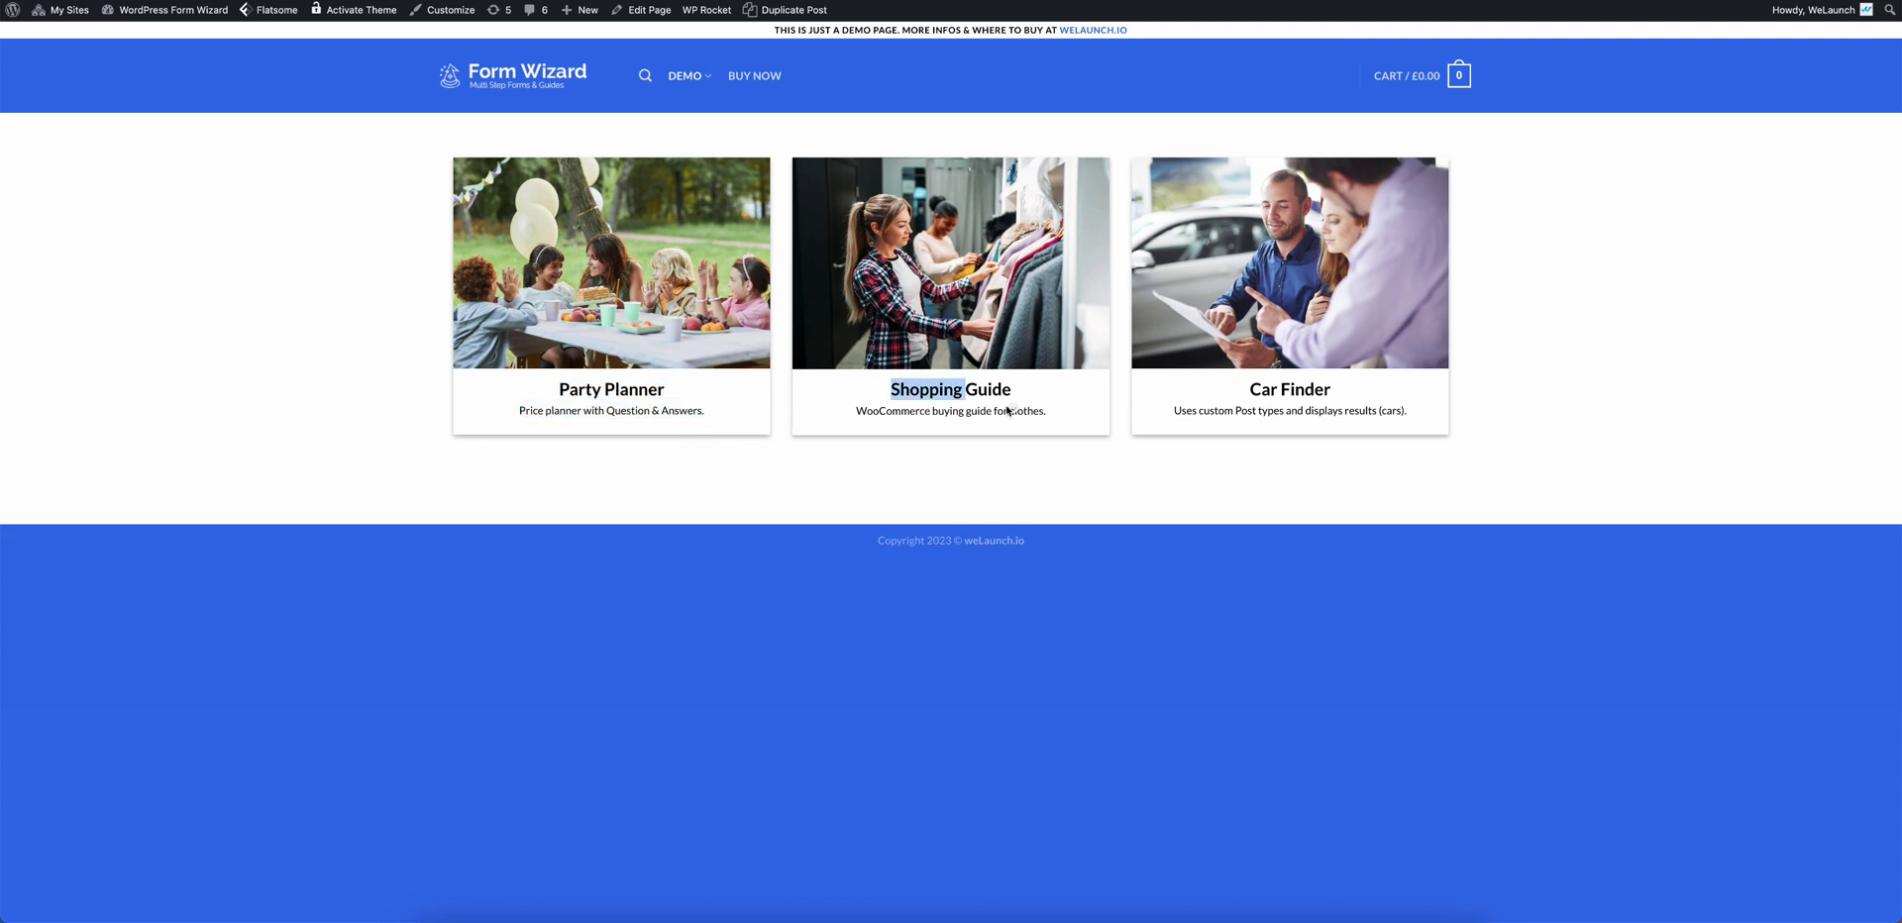
left_click(1126, 499)
left_click_drag(1138, 387, 1456, 416)
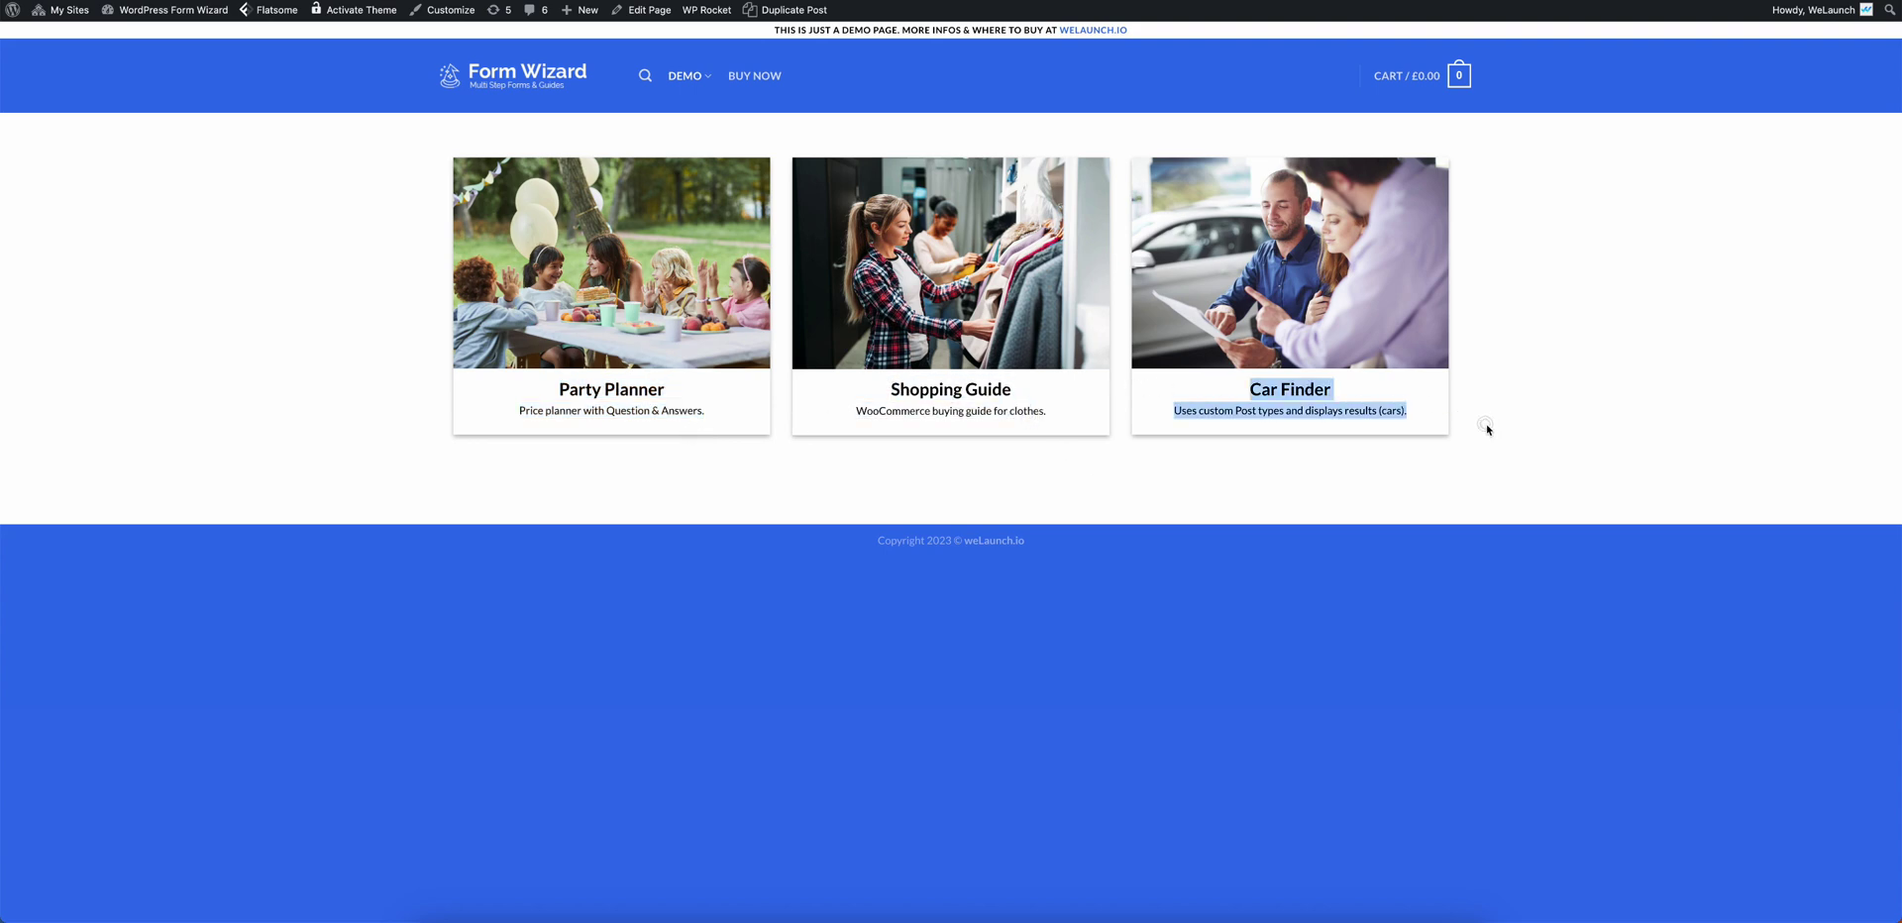
left_click(1486, 425)
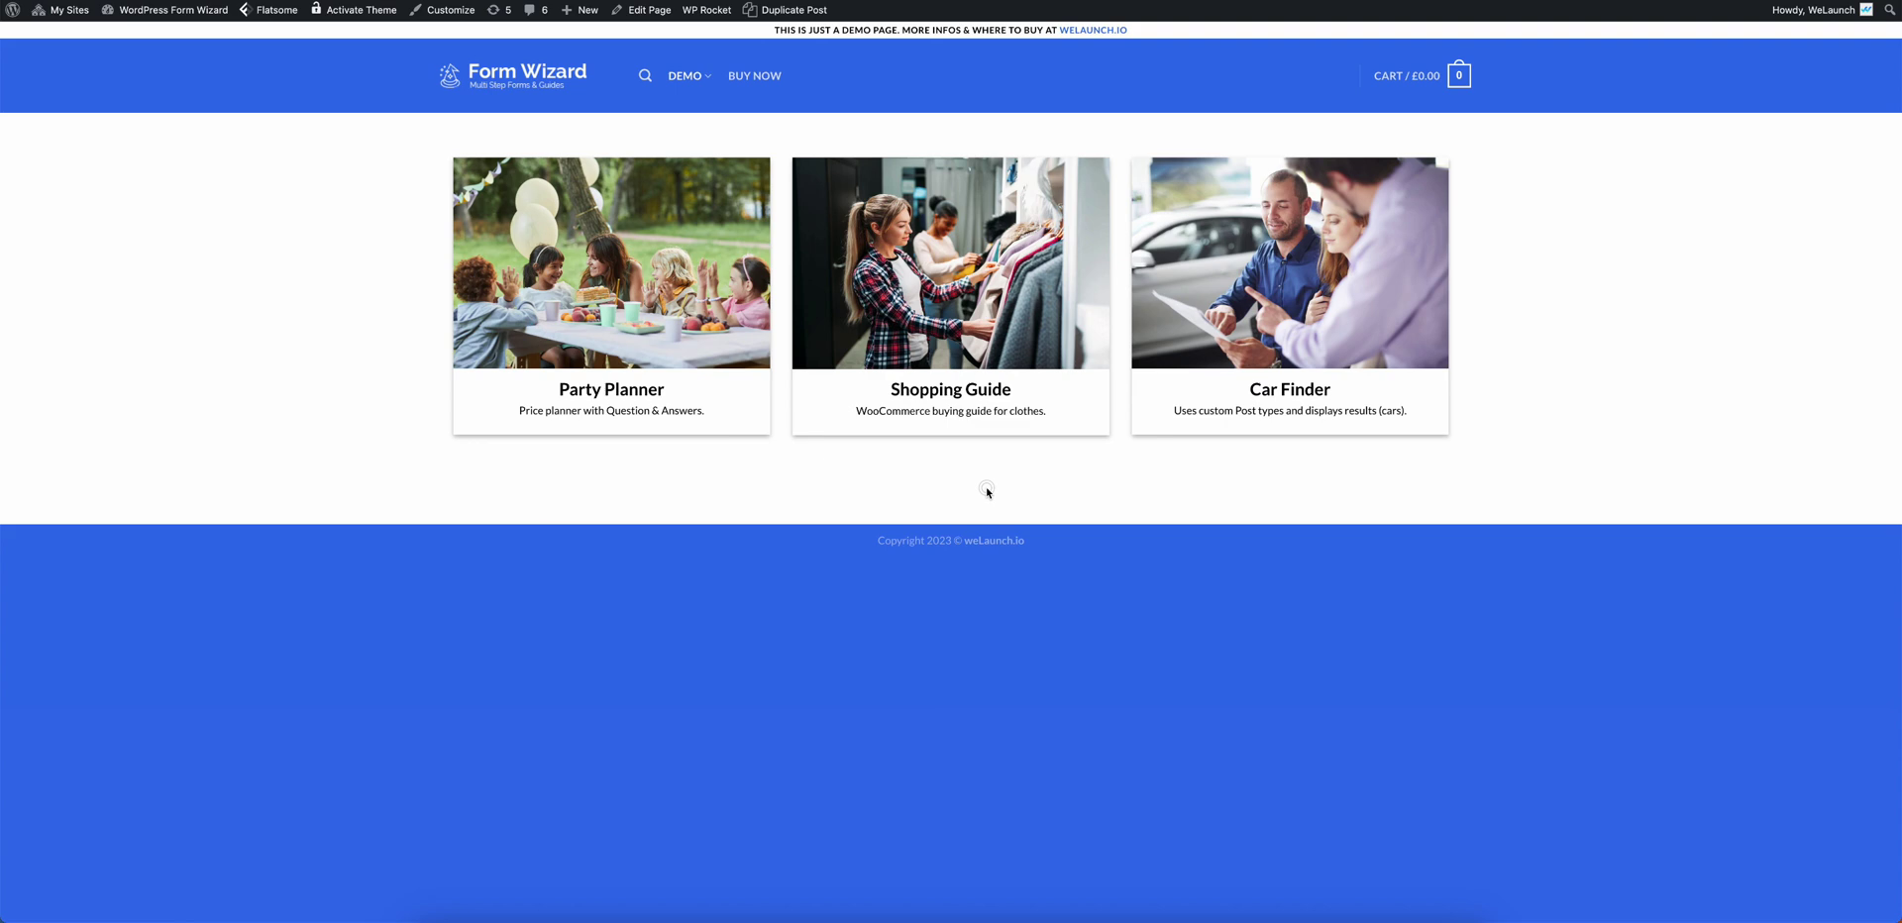
left_click(922, 480)
left_click(640, 295)
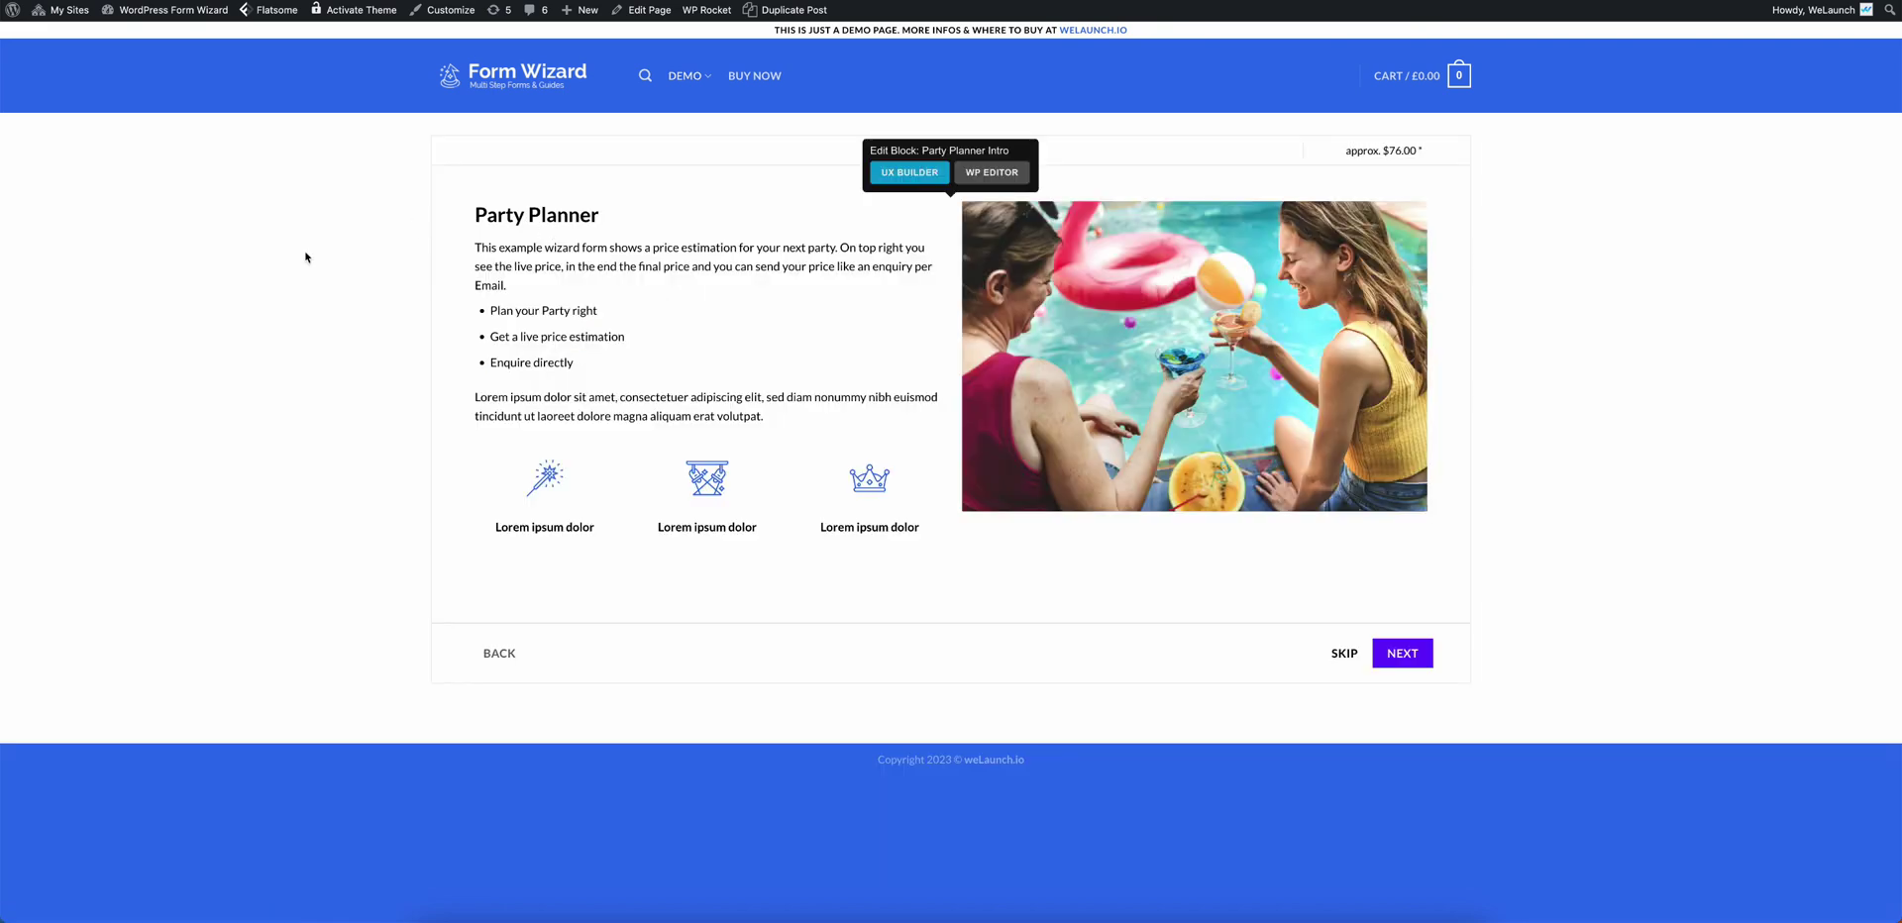
Read the Party Planner introduction and start the wizard's first question
left_click(303, 258)
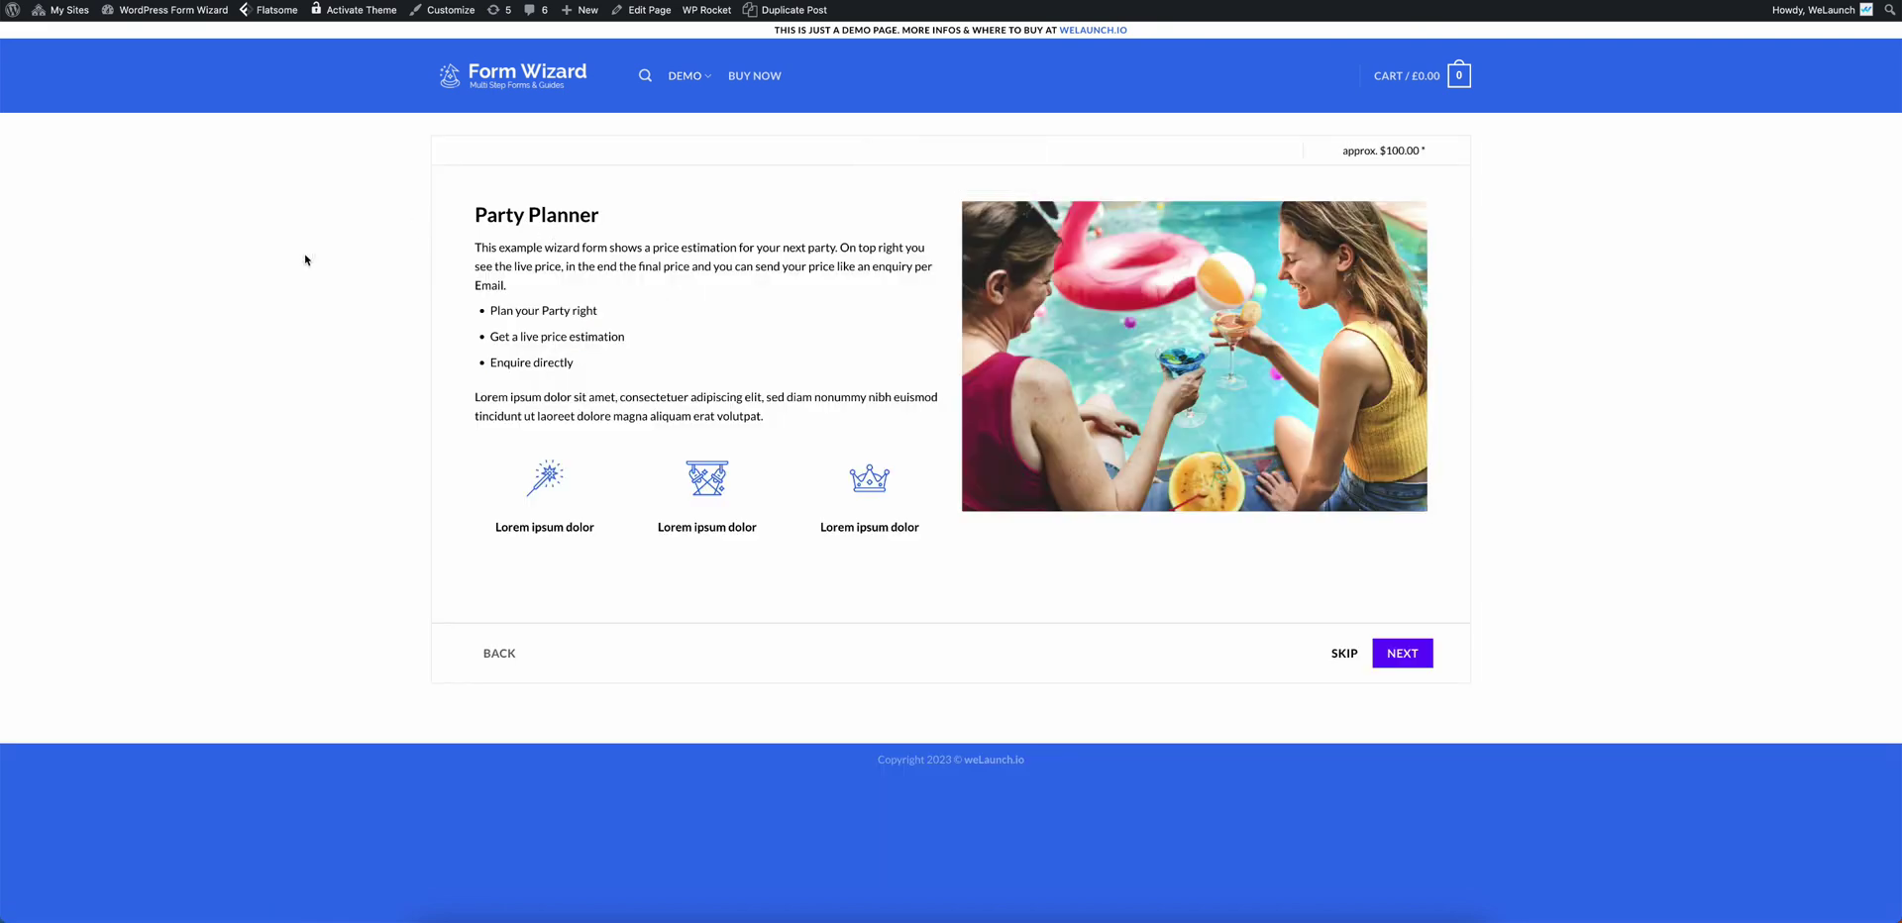
left_click_drag(562, 241, 743, 353)
left_click(737, 341)
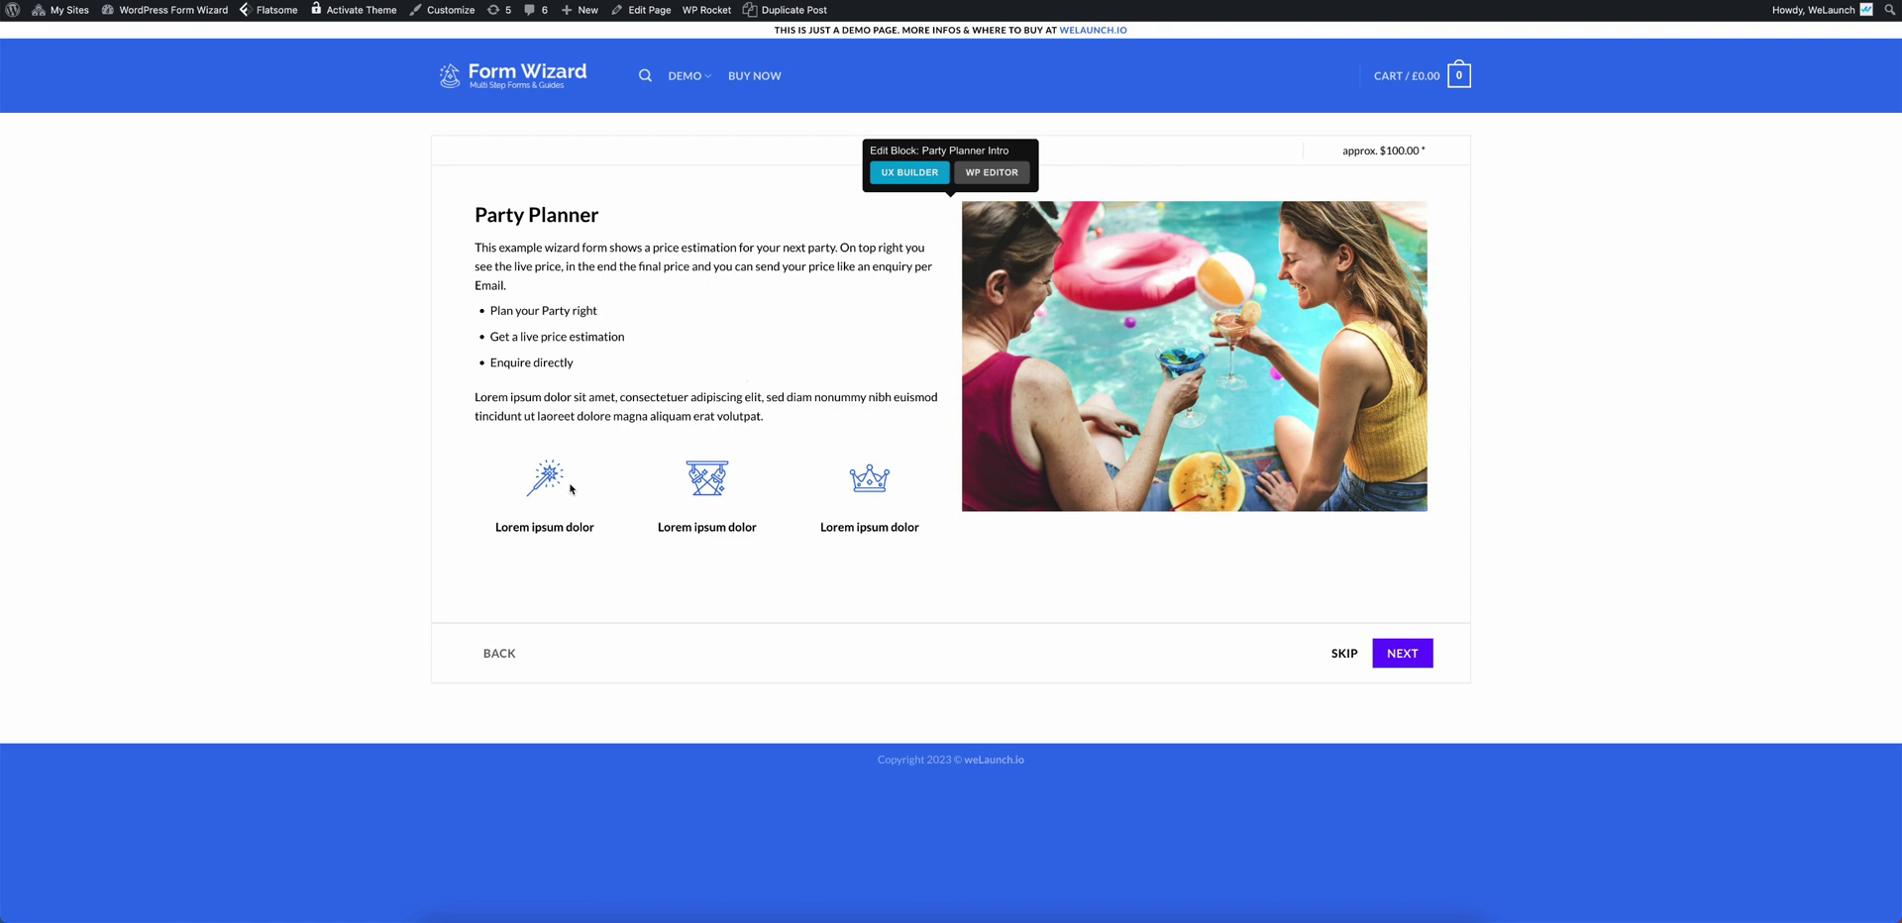
left_click(1414, 661)
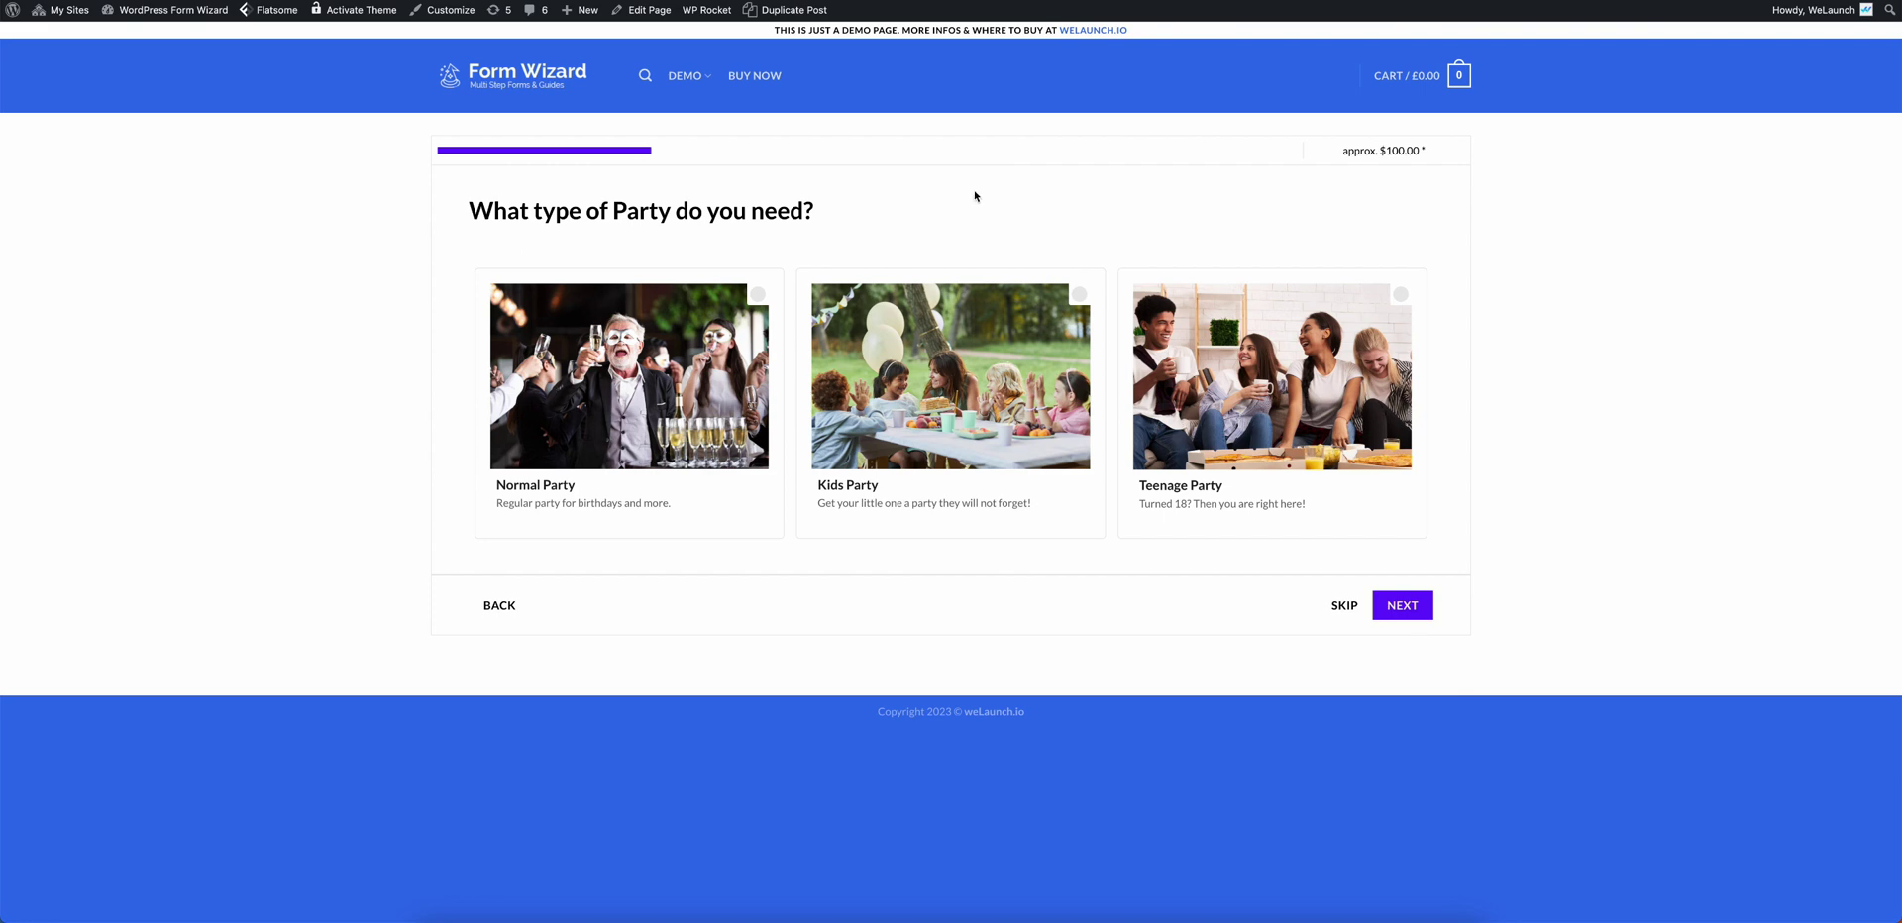
Try the different party types, settle on Kids Party, and continue to the following question
left_click_drag(517, 211, 814, 213)
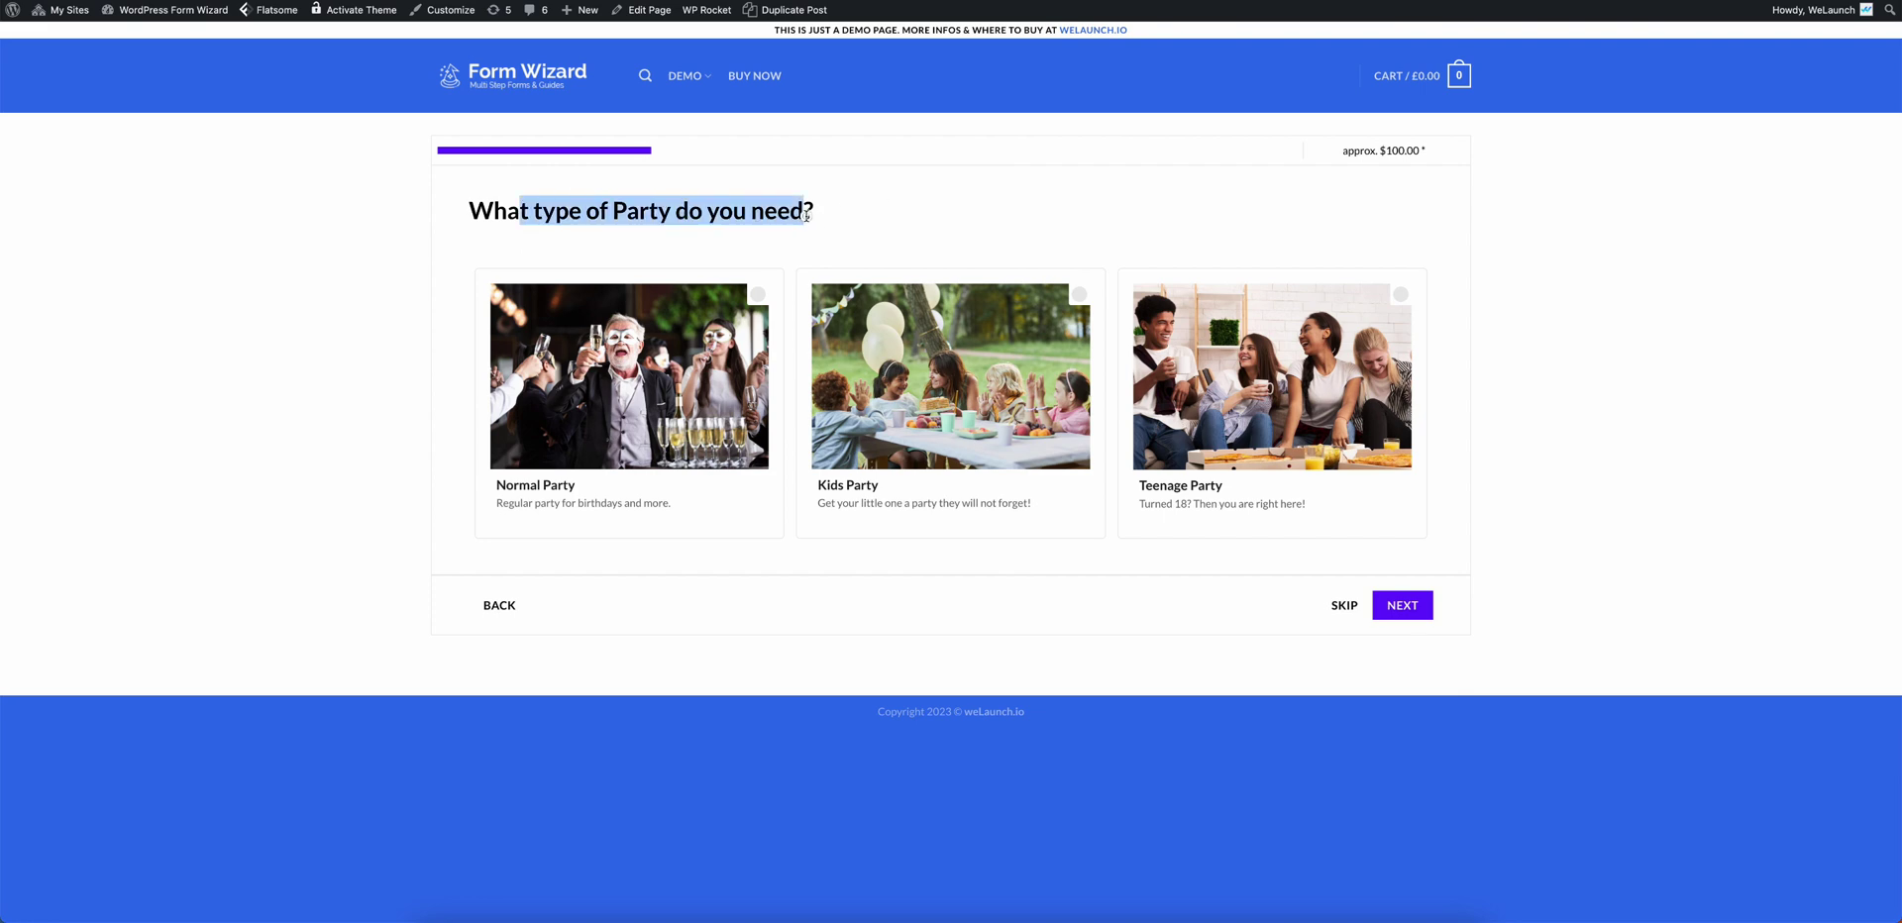
left_click(834, 215)
left_click(835, 215)
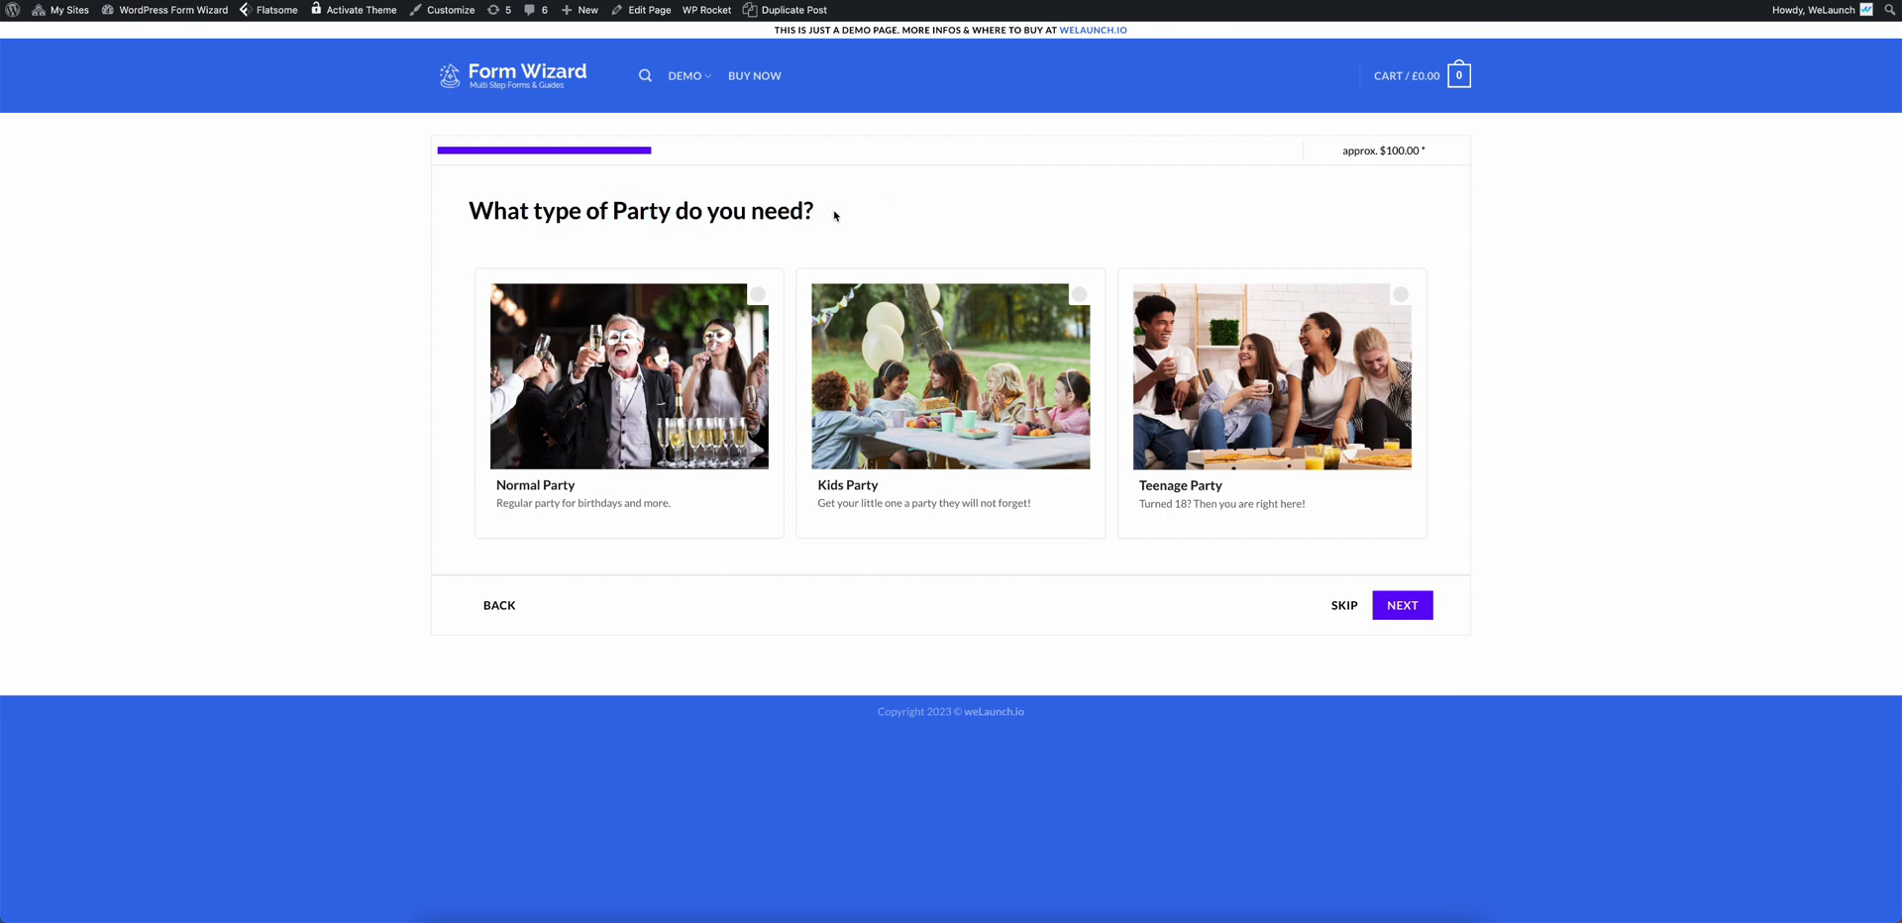
left_click(585, 378)
left_click(892, 456)
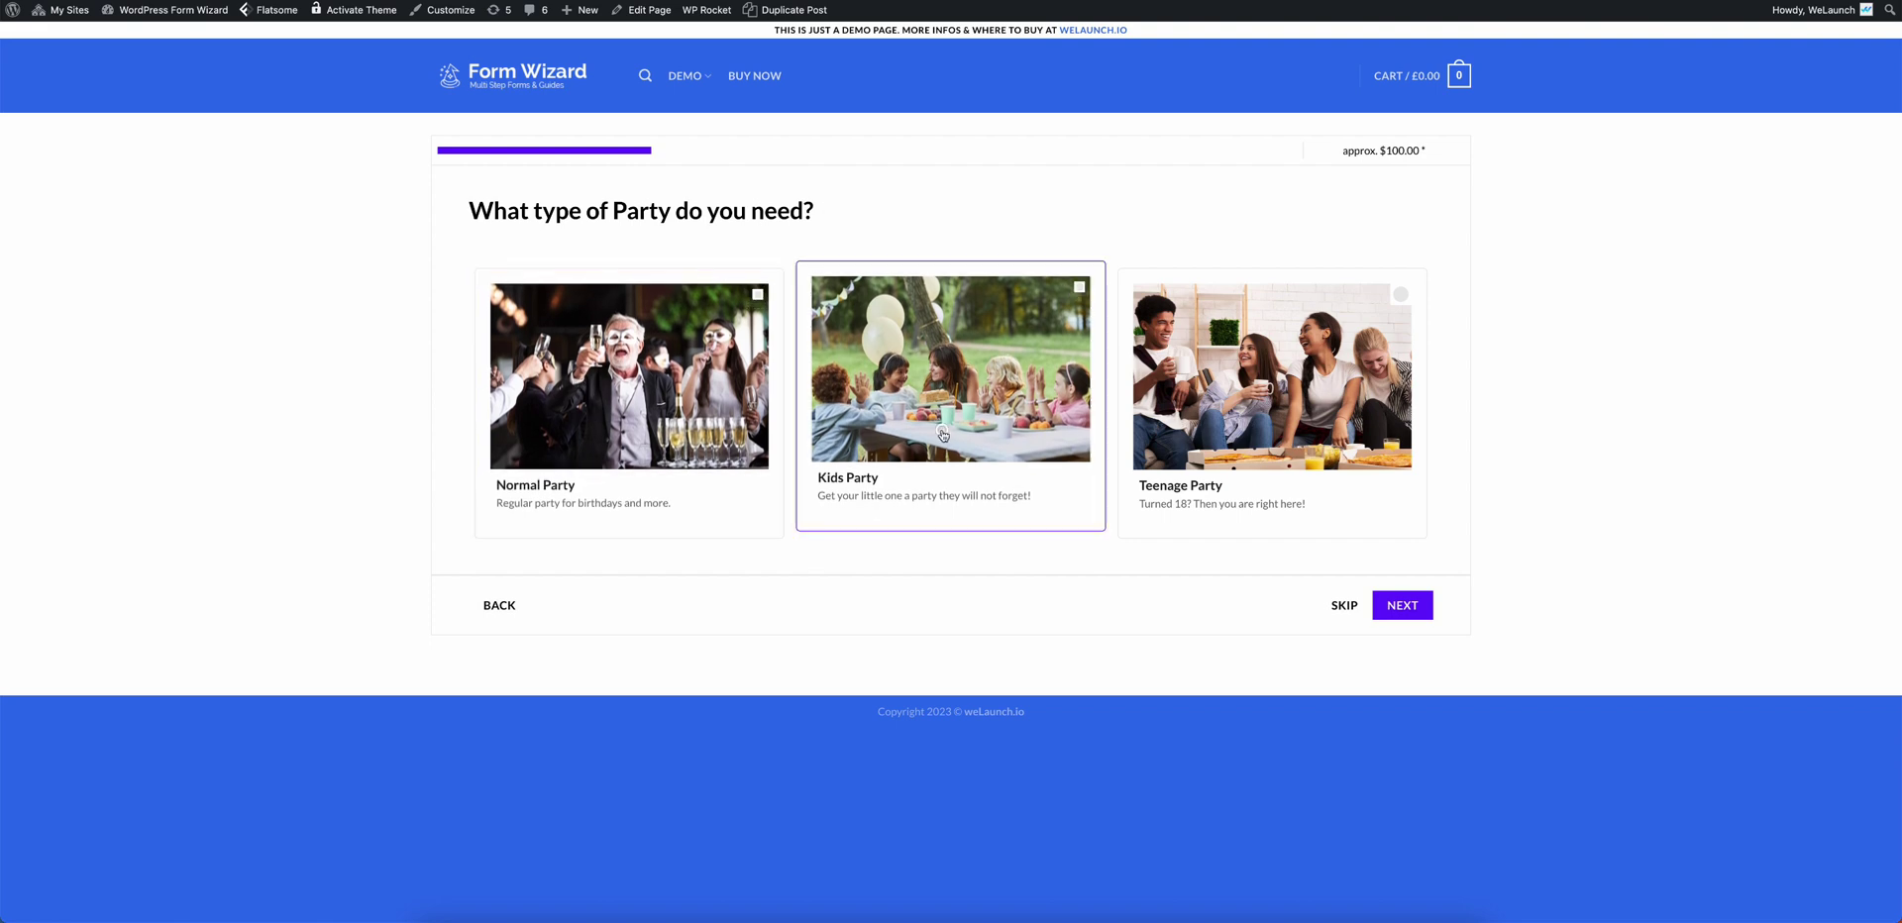
left_click(1204, 428)
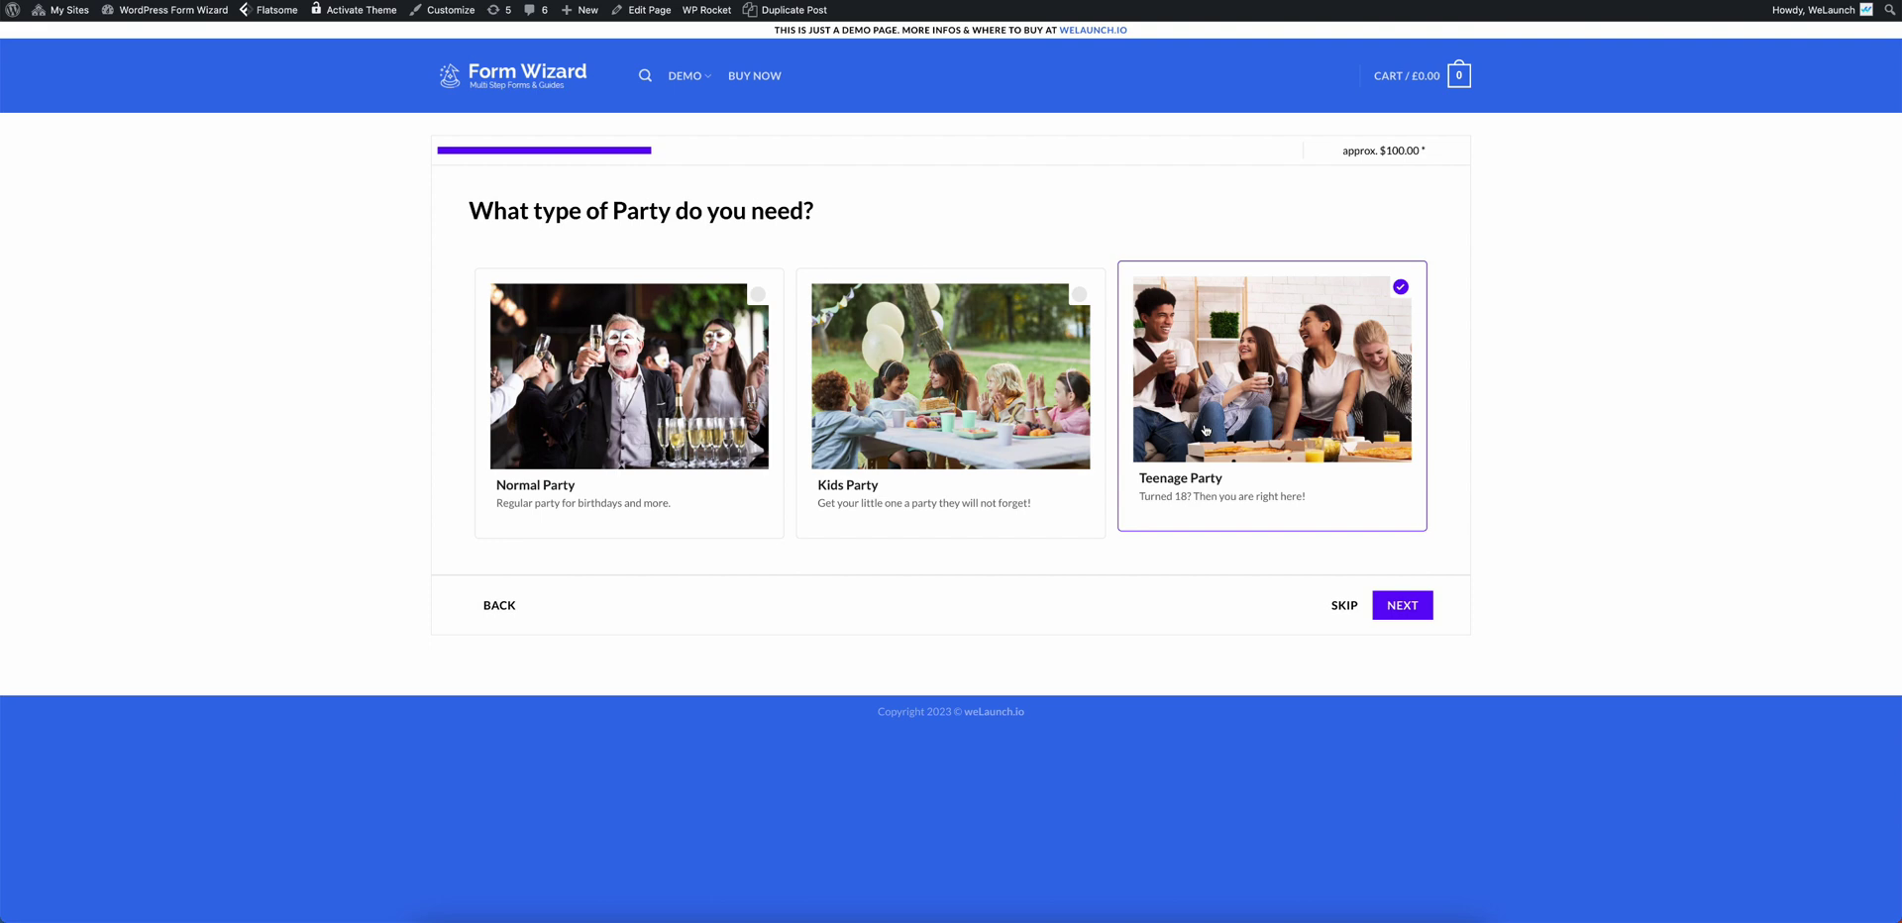
left_click(938, 396)
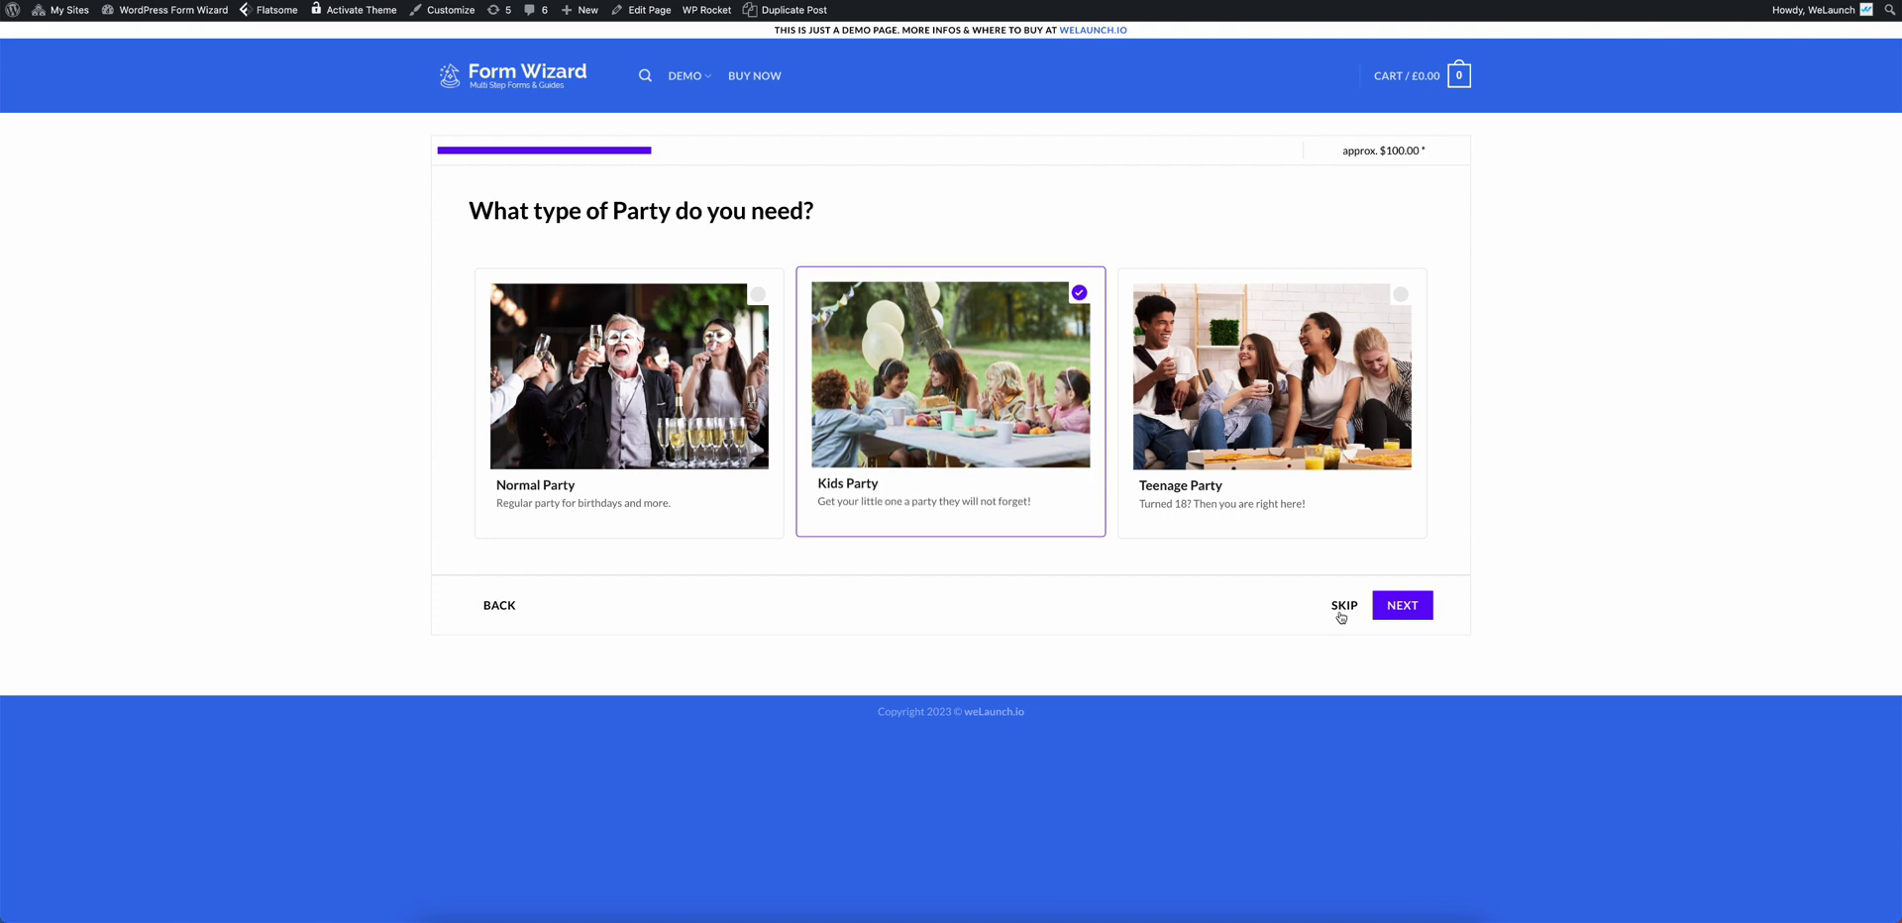
left_click(1404, 604)
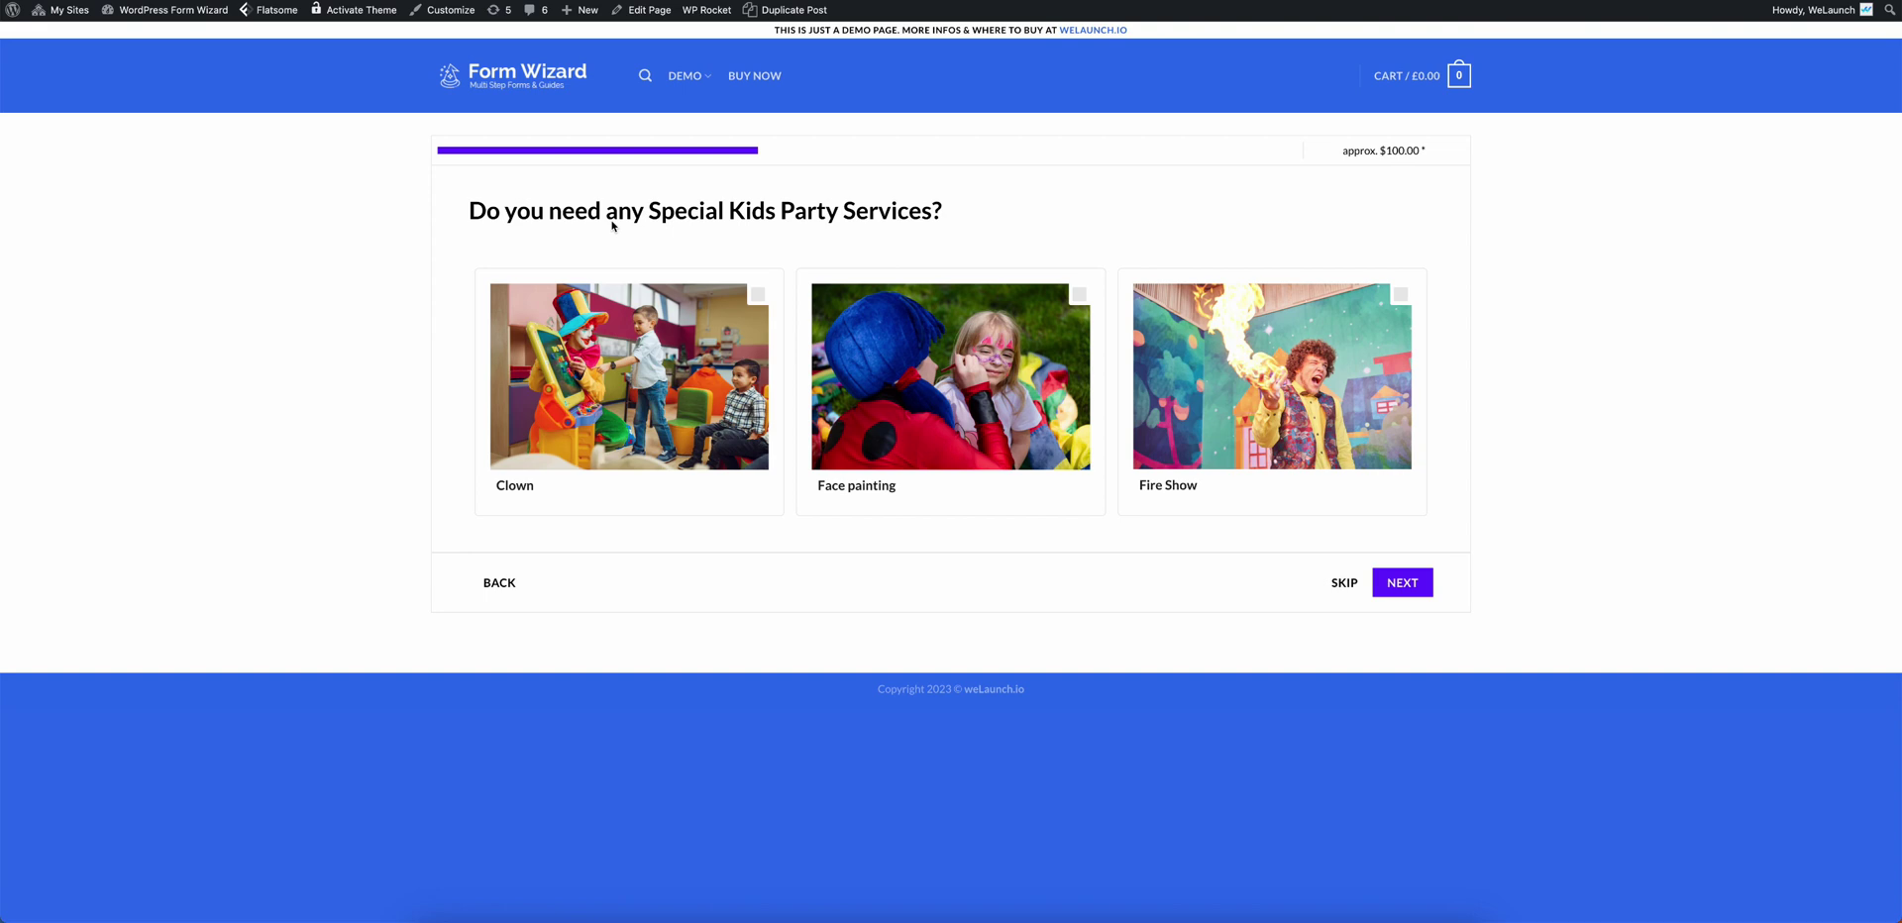
Choose Clown and Fire Show as the special kids party services, leaving Face painting unselected, and continue
left_click_drag(606, 220, 898, 220)
left_click(895, 219)
left_click(701, 446)
left_click(959, 435)
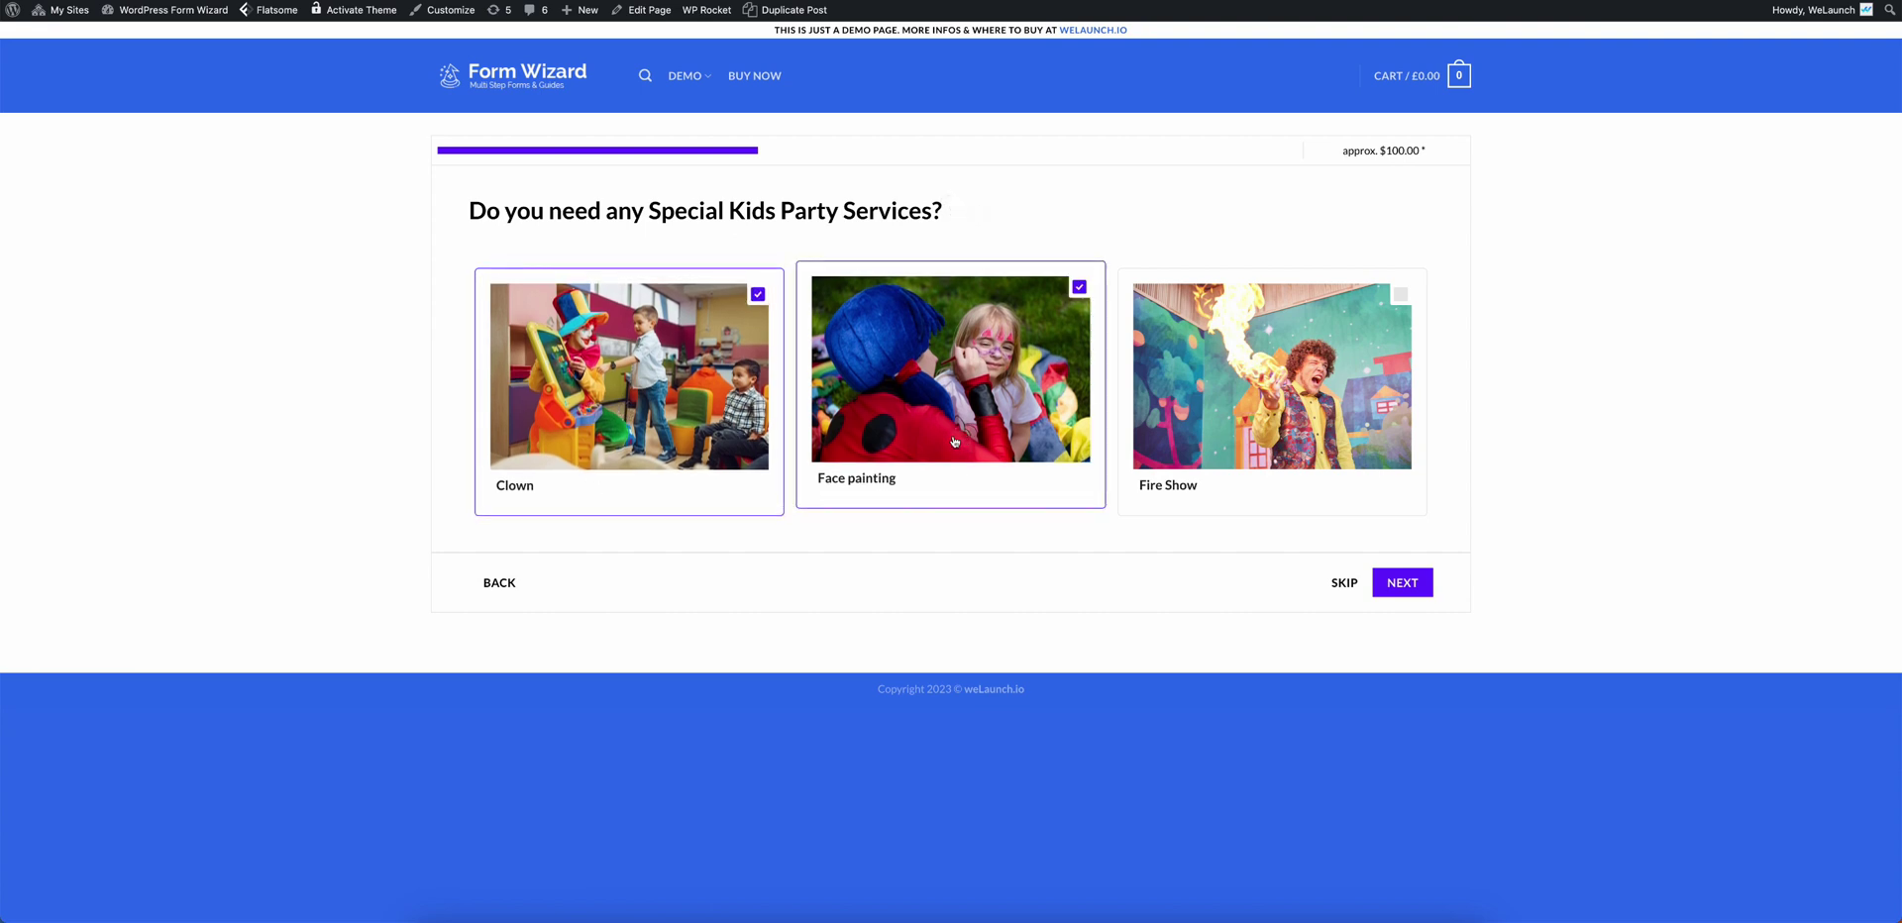
left_click(1260, 424)
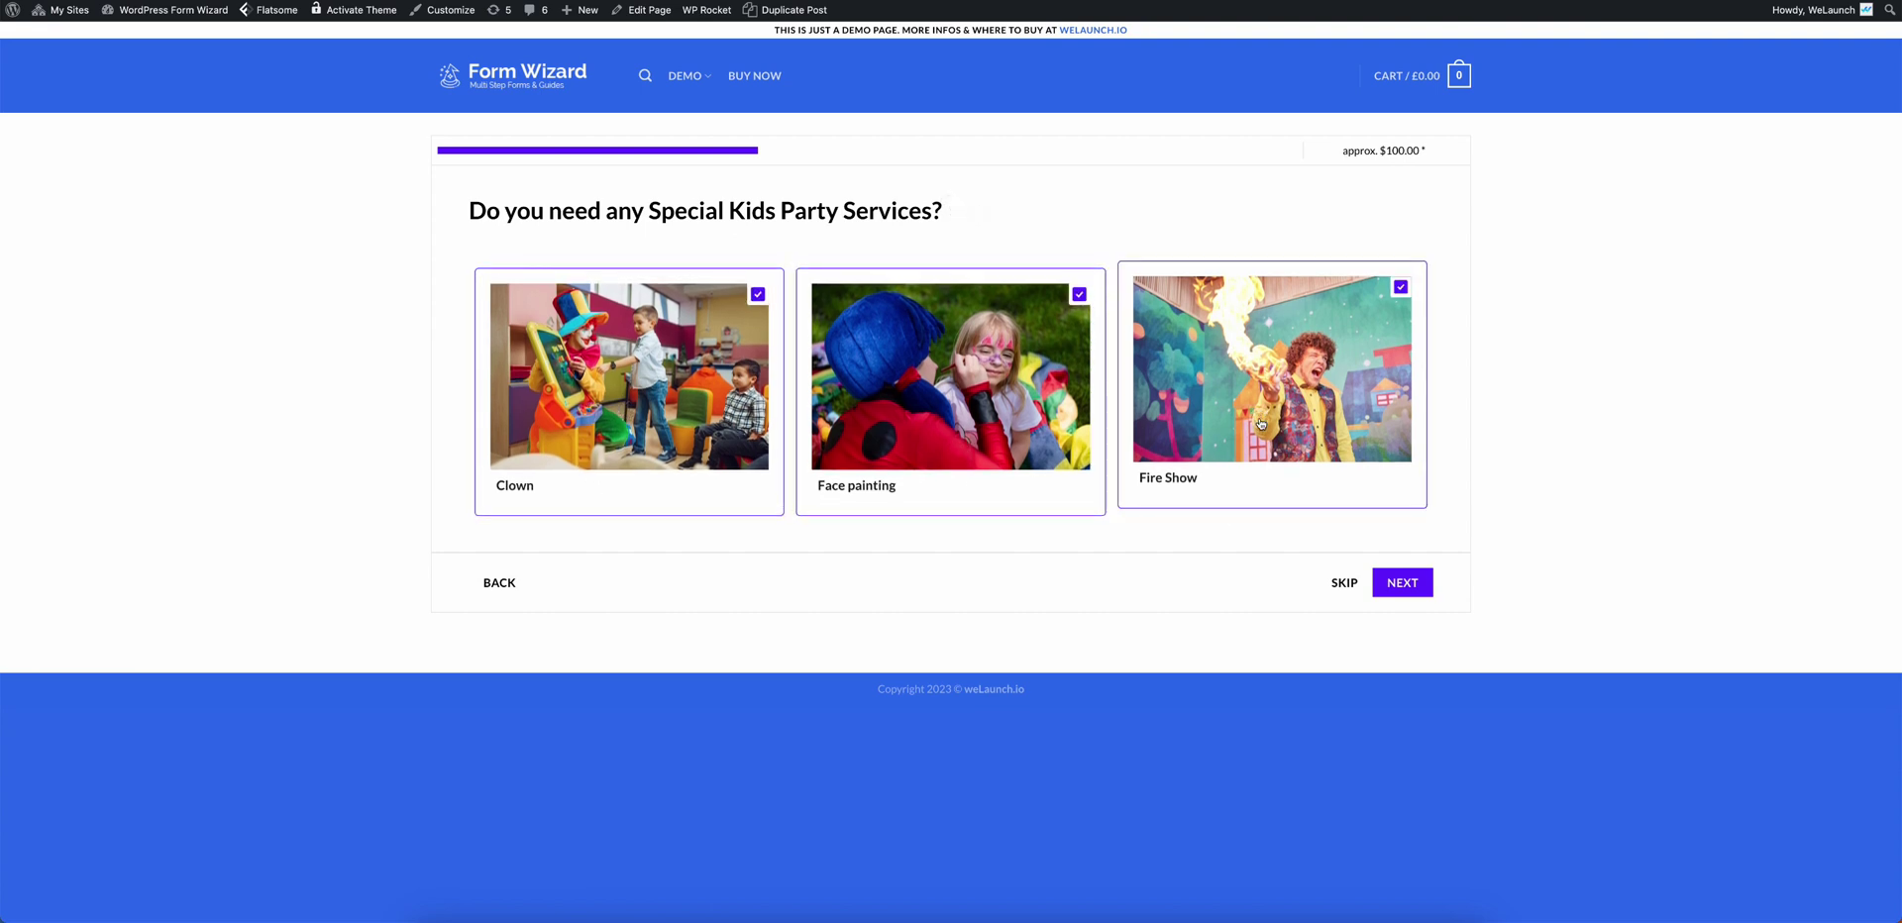
left_click(901, 460)
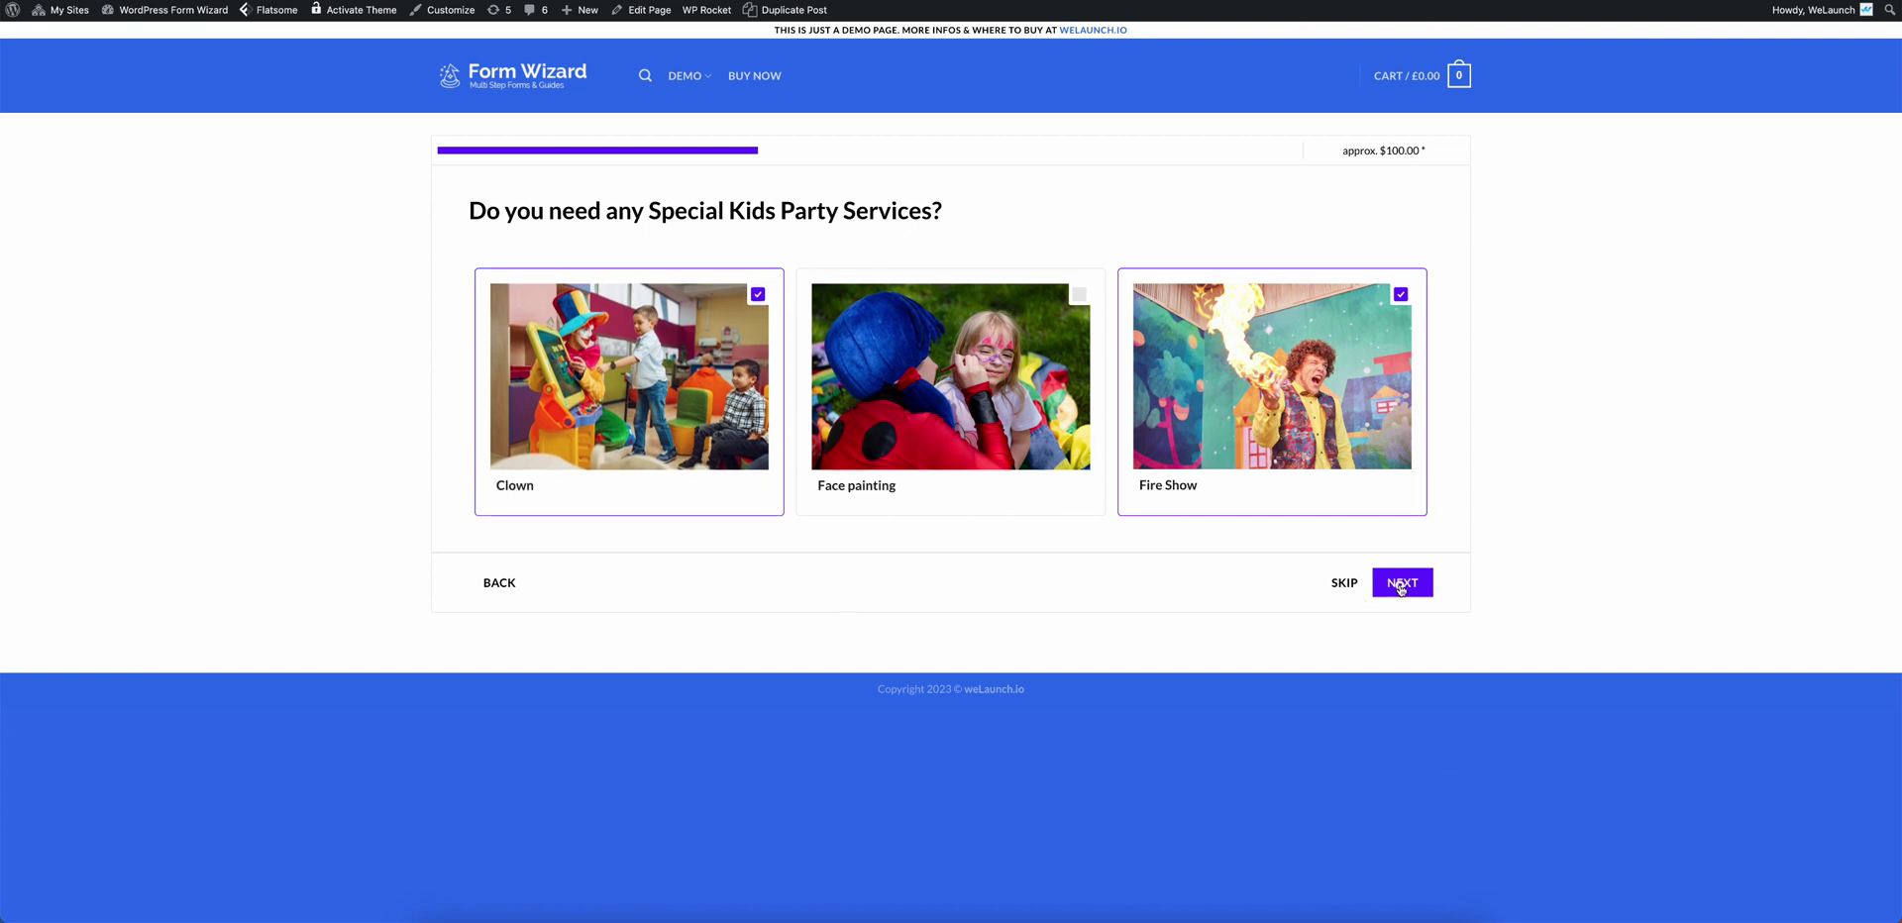
left_click(1399, 584)
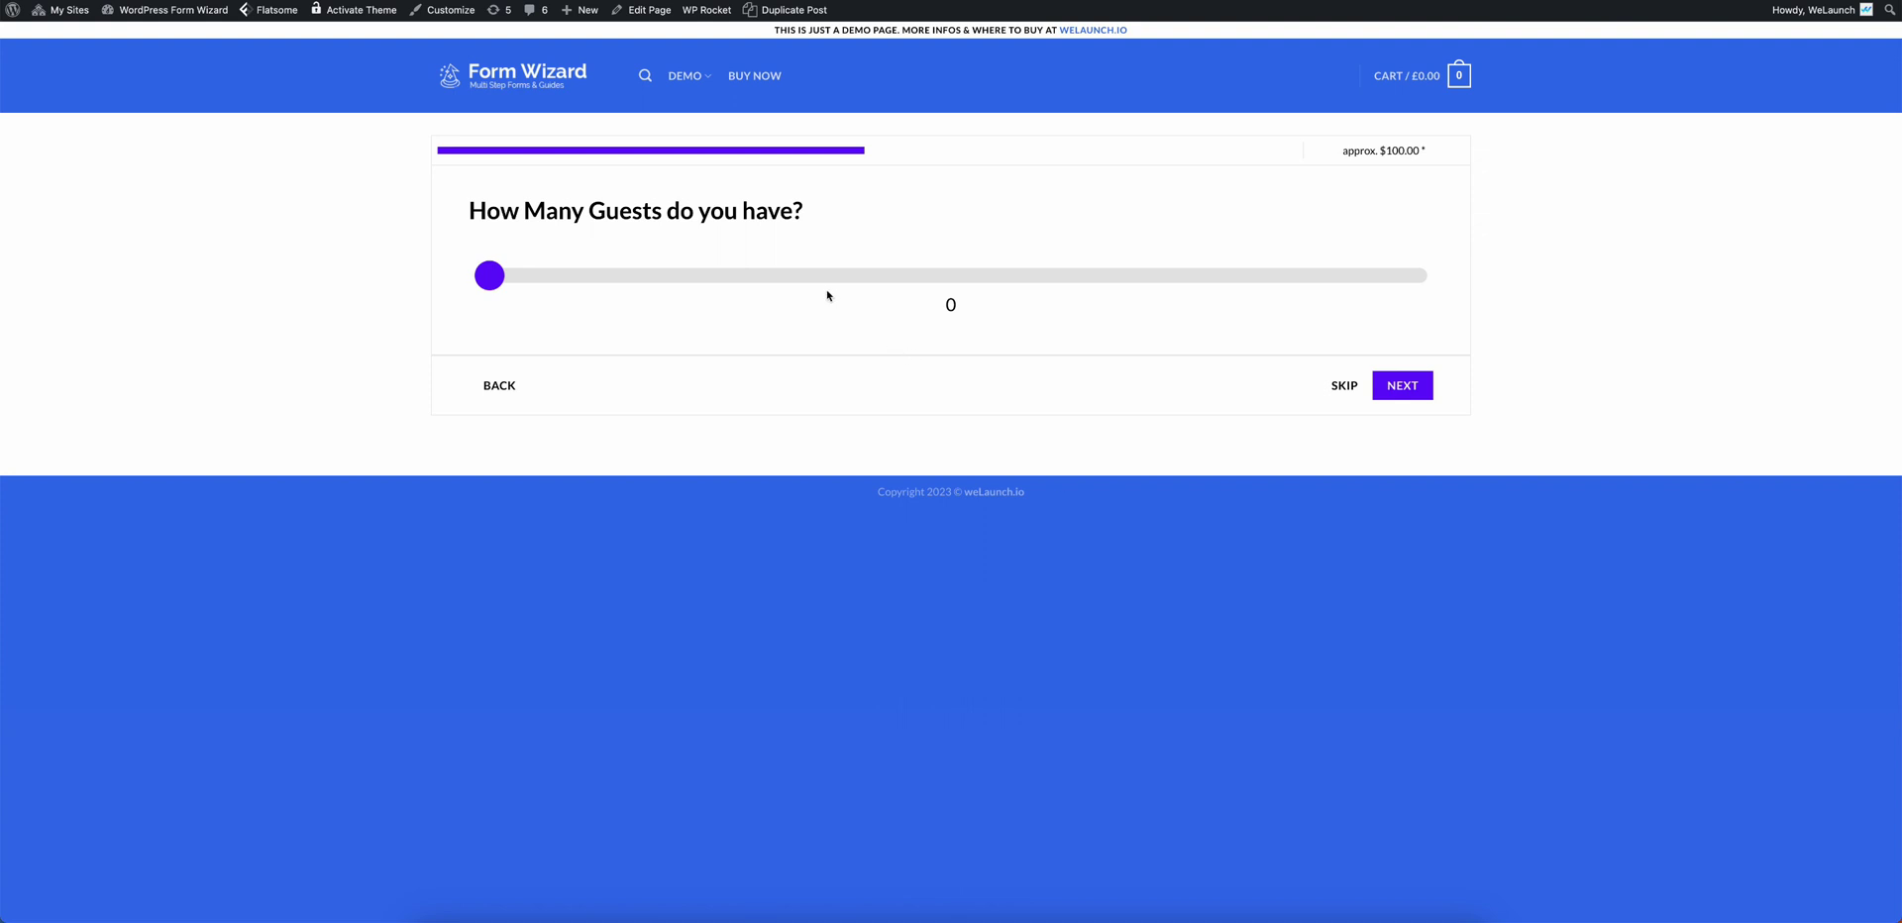
Set the number of guests to 50, check the live price estimate, and continue
left_click_drag(935, 276, 947, 283)
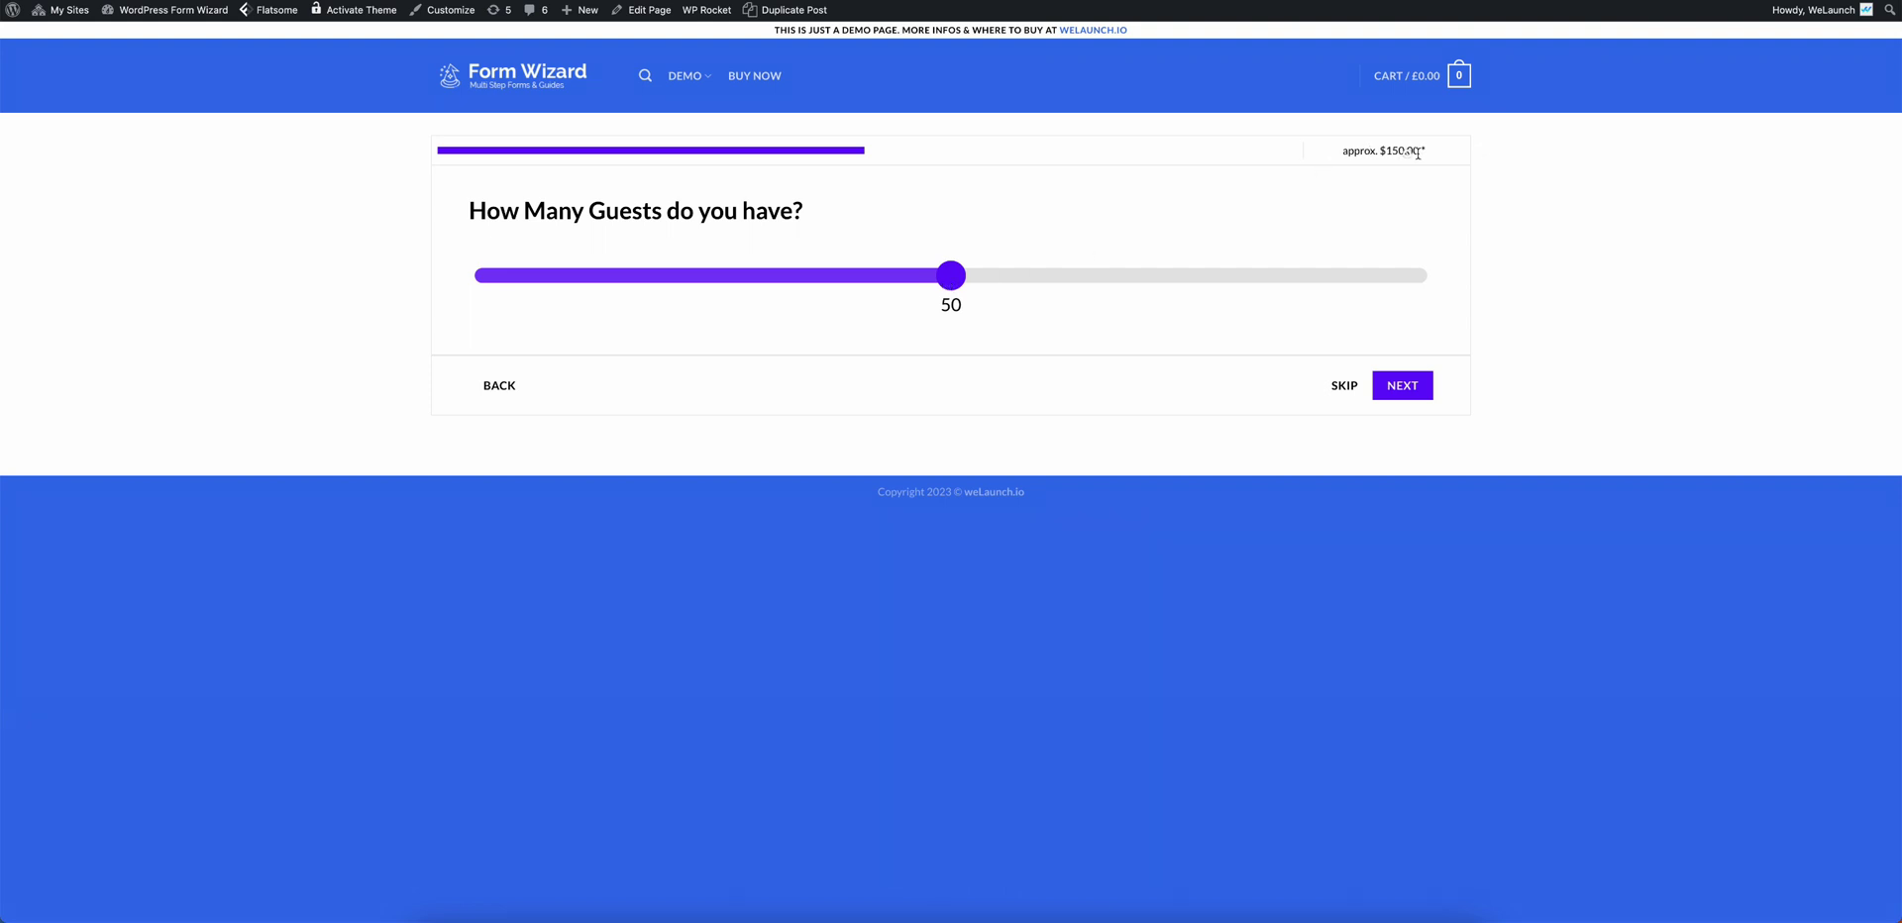
mouse_move(1420, 152)
left_mouse_down()
mouse_move(1345, 152)
mouse_move(1385, 152)
left_mouse_up()
left_click(1376, 197)
left_click(1177, 195)
left_click(1177, 197)
double_click(1377, 151)
left_click(1350, 187)
left_click(1411, 390)
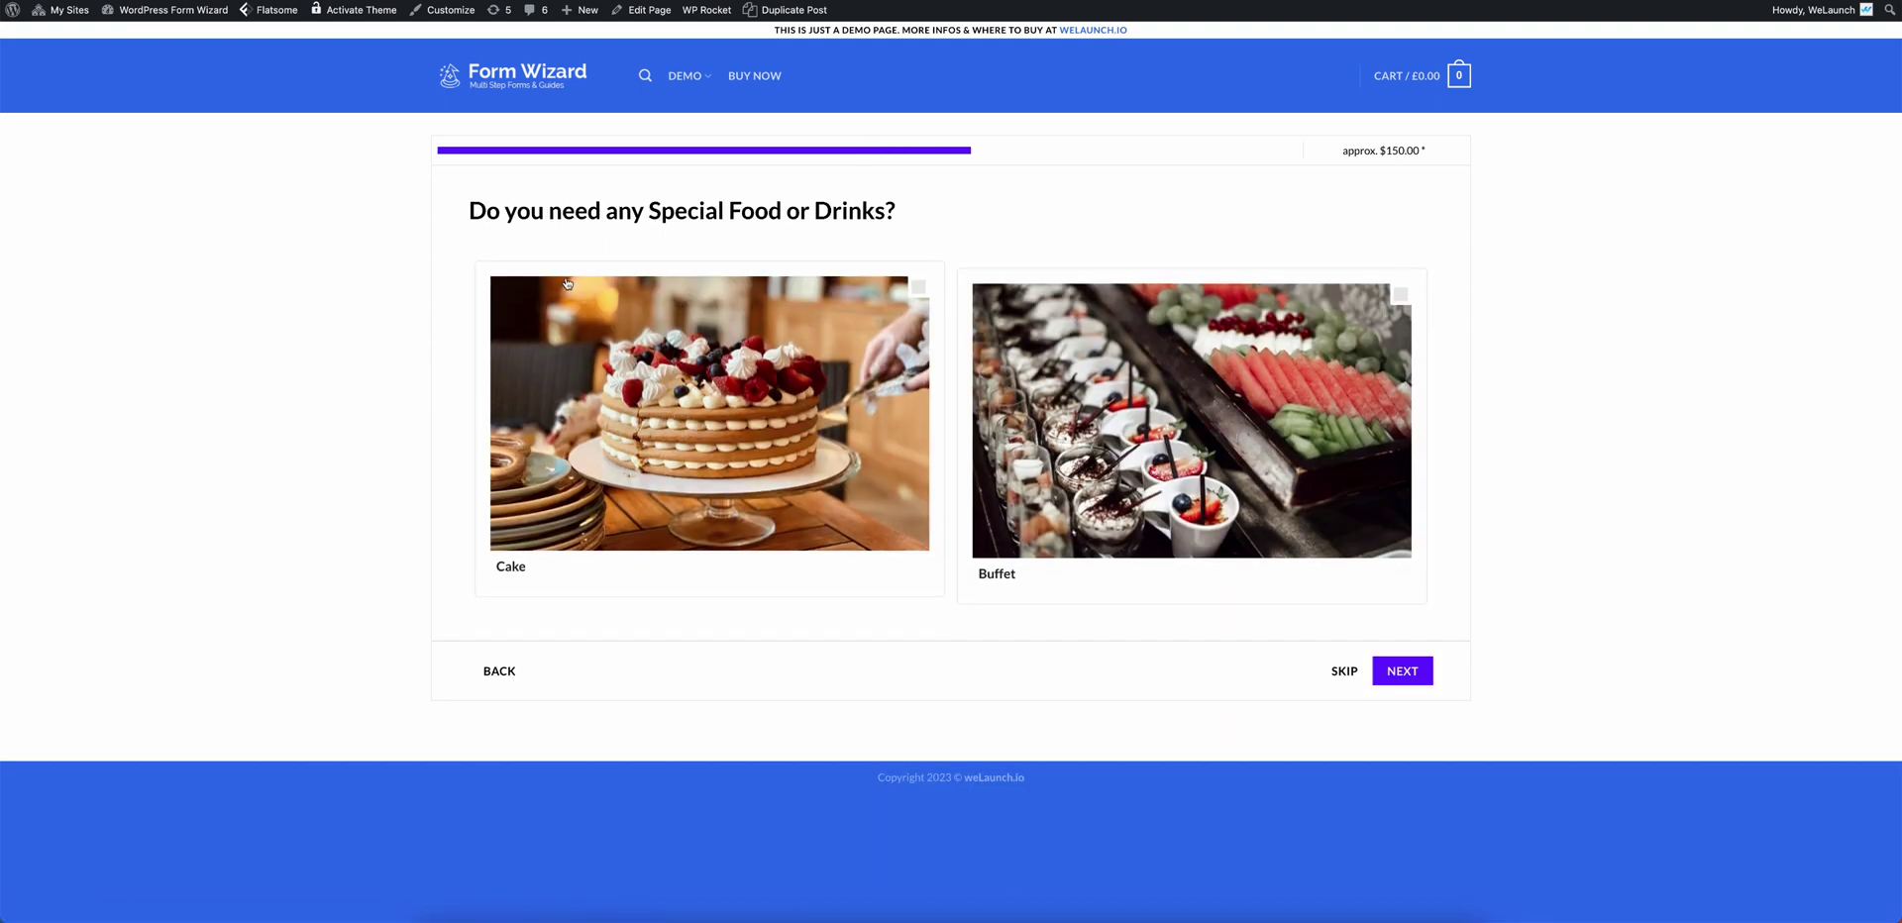
Choose Cake as the special food for the party and continue
left_click_drag(608, 210, 752, 210)
left_click(763, 210)
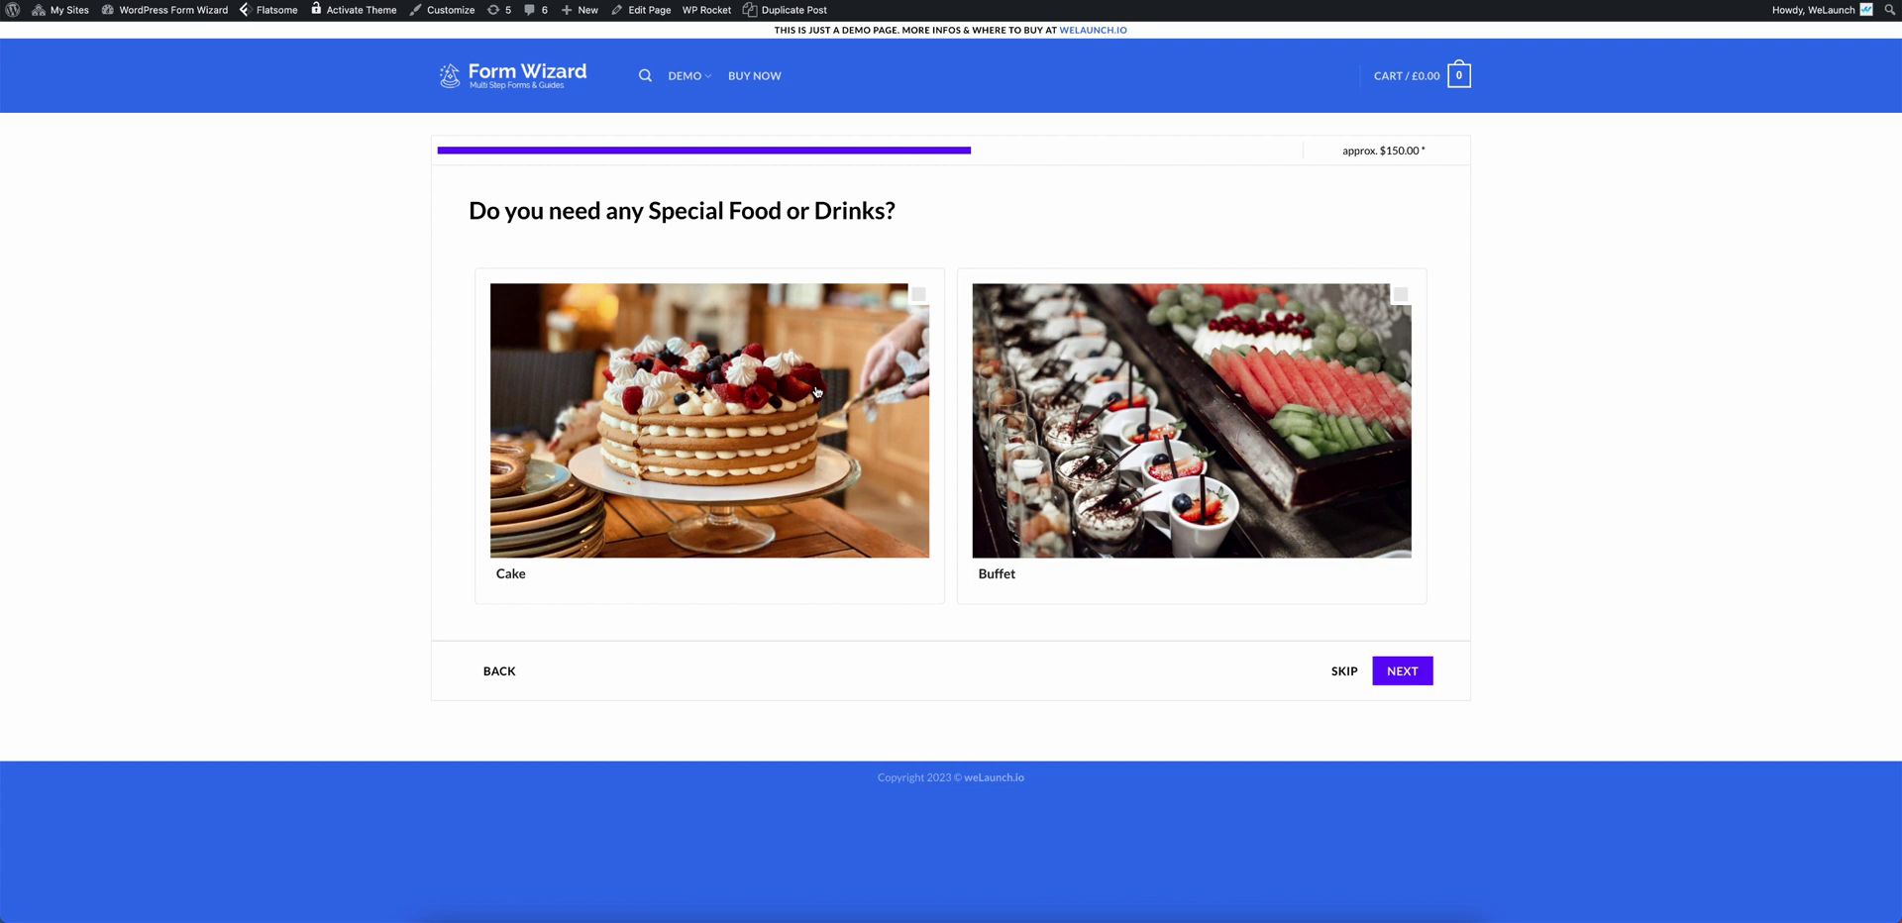
left_click(789, 451)
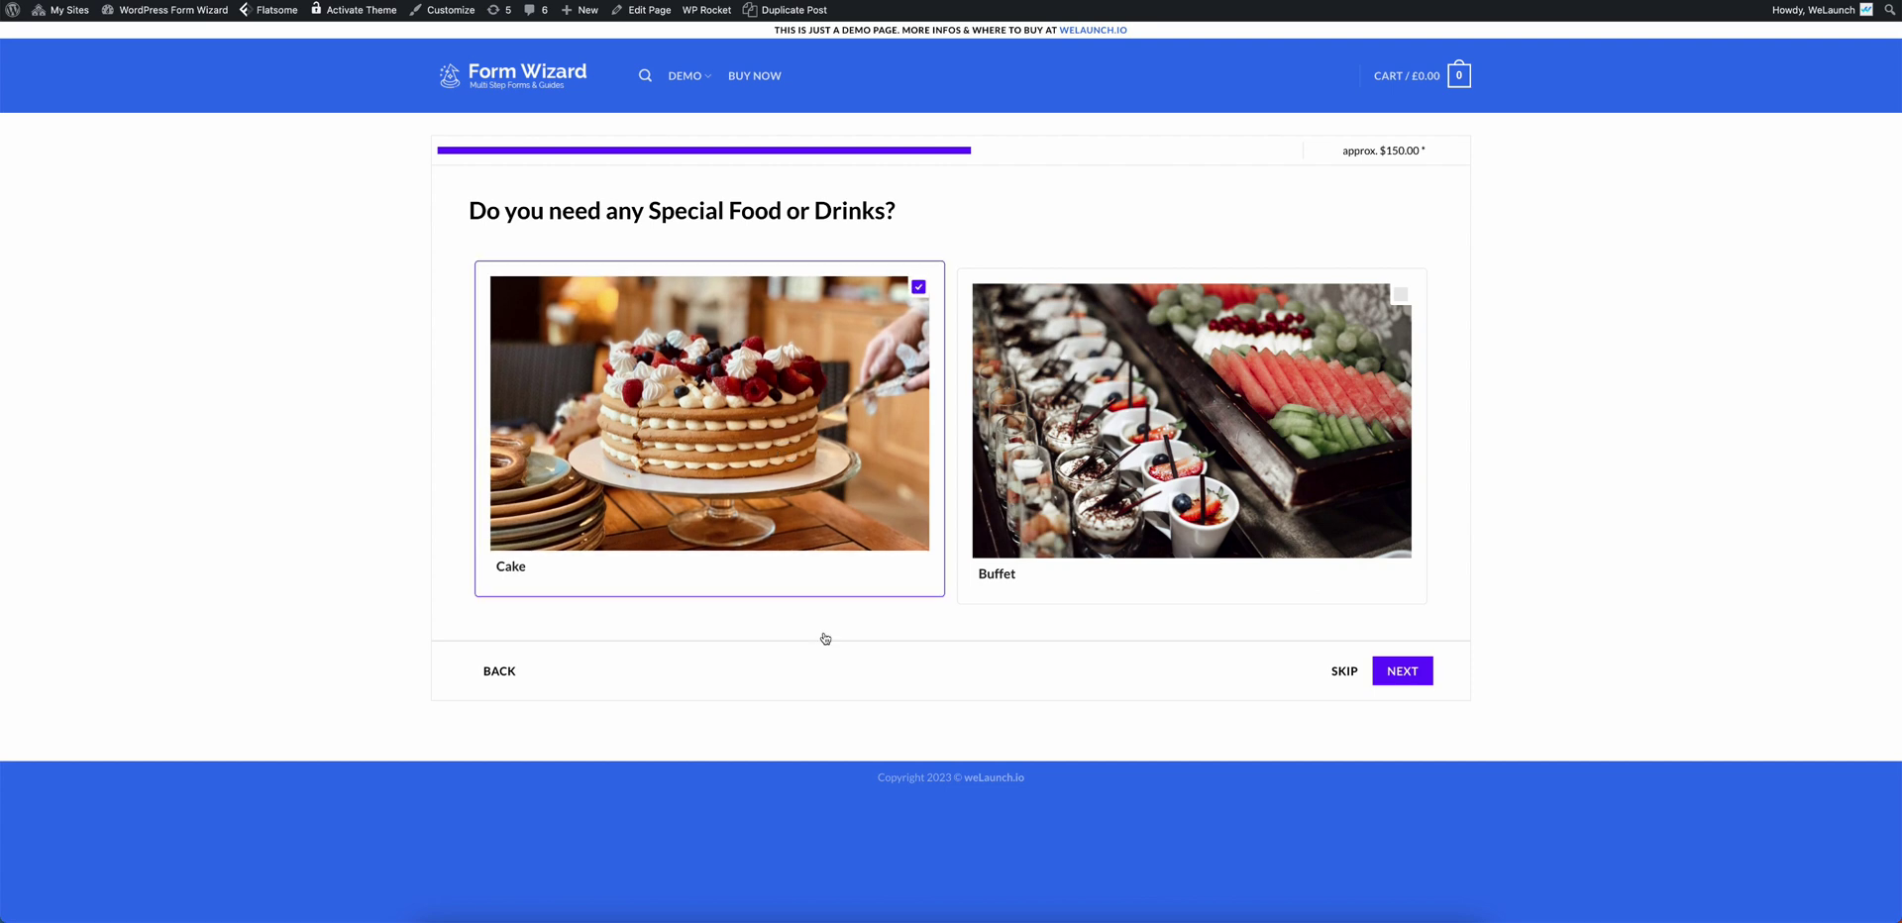
left_click(1389, 671)
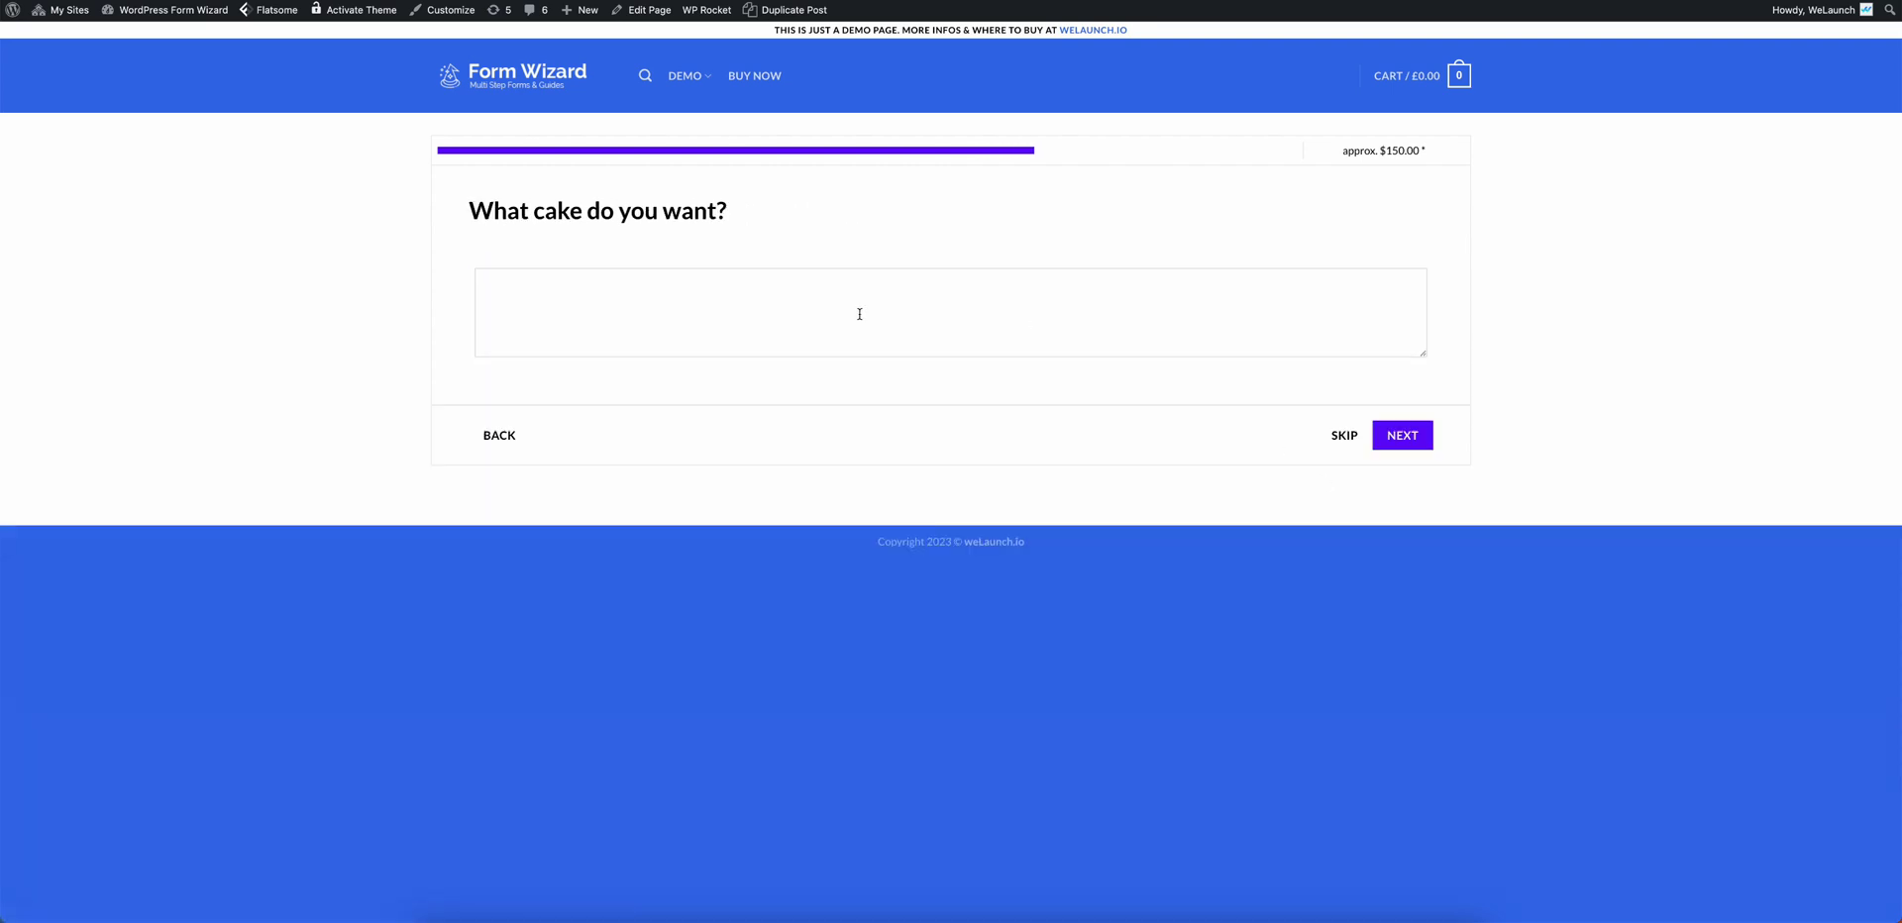
Answer the cake question with a request for a cookie cake and continue
left_click_drag(559, 215, 795, 221)
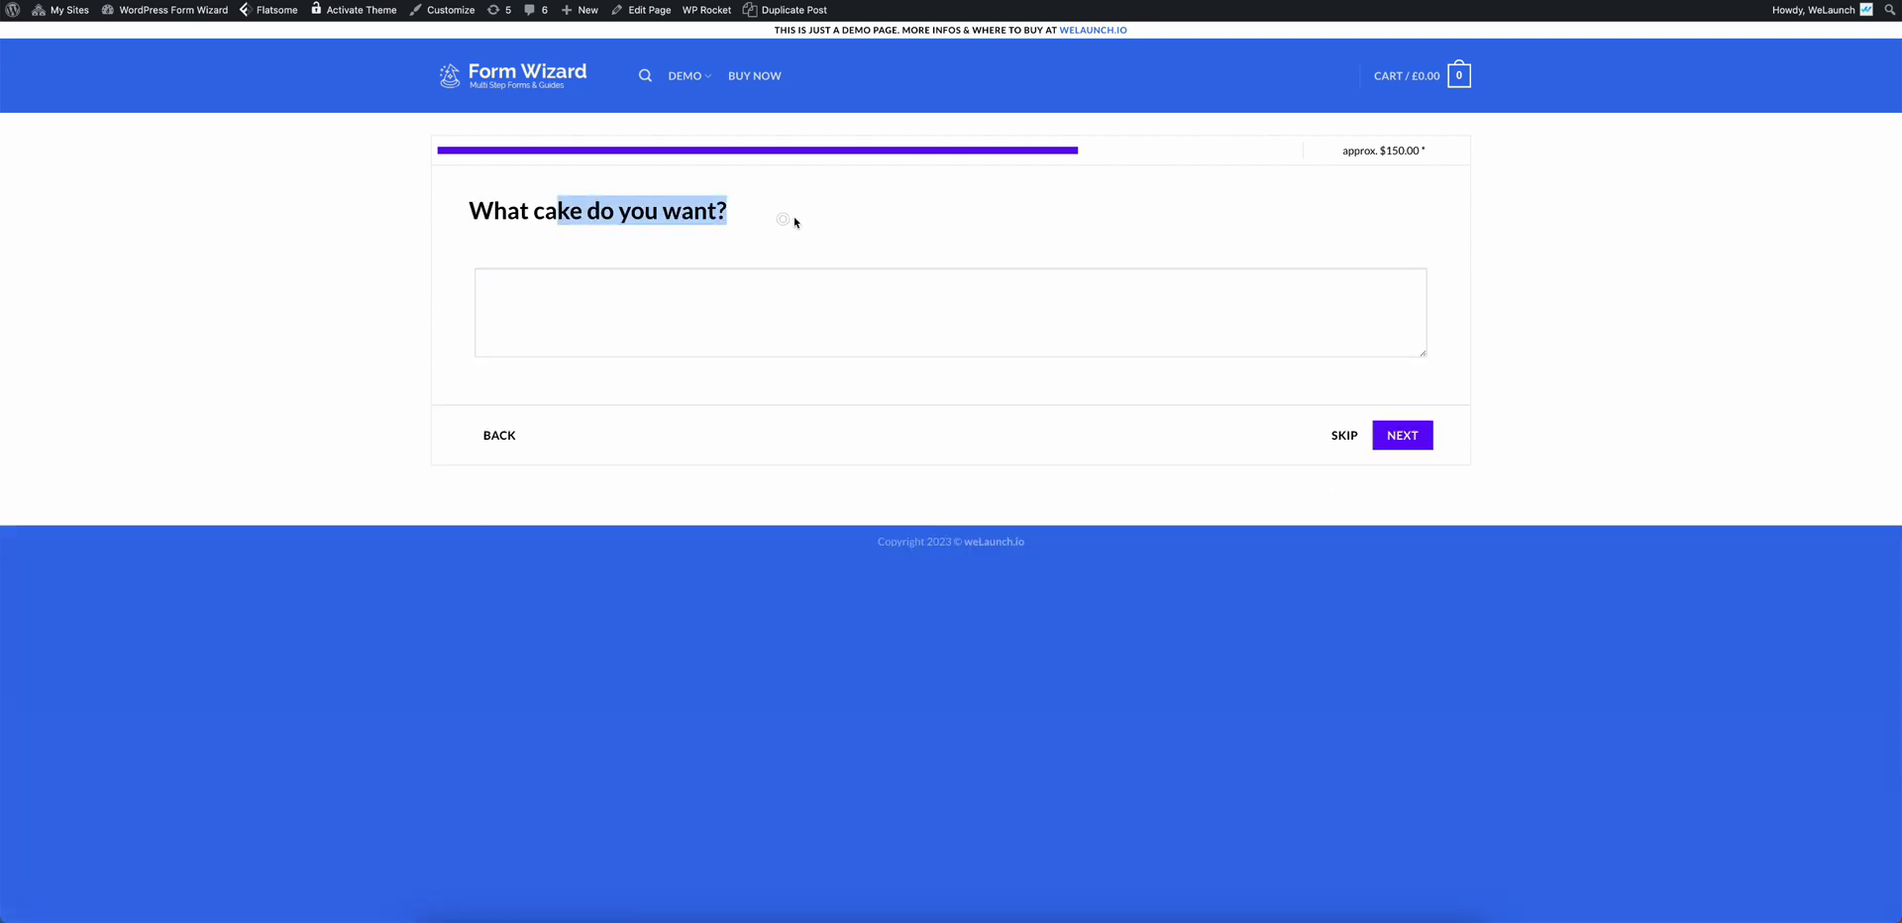
left_click(763, 306)
type("I want")
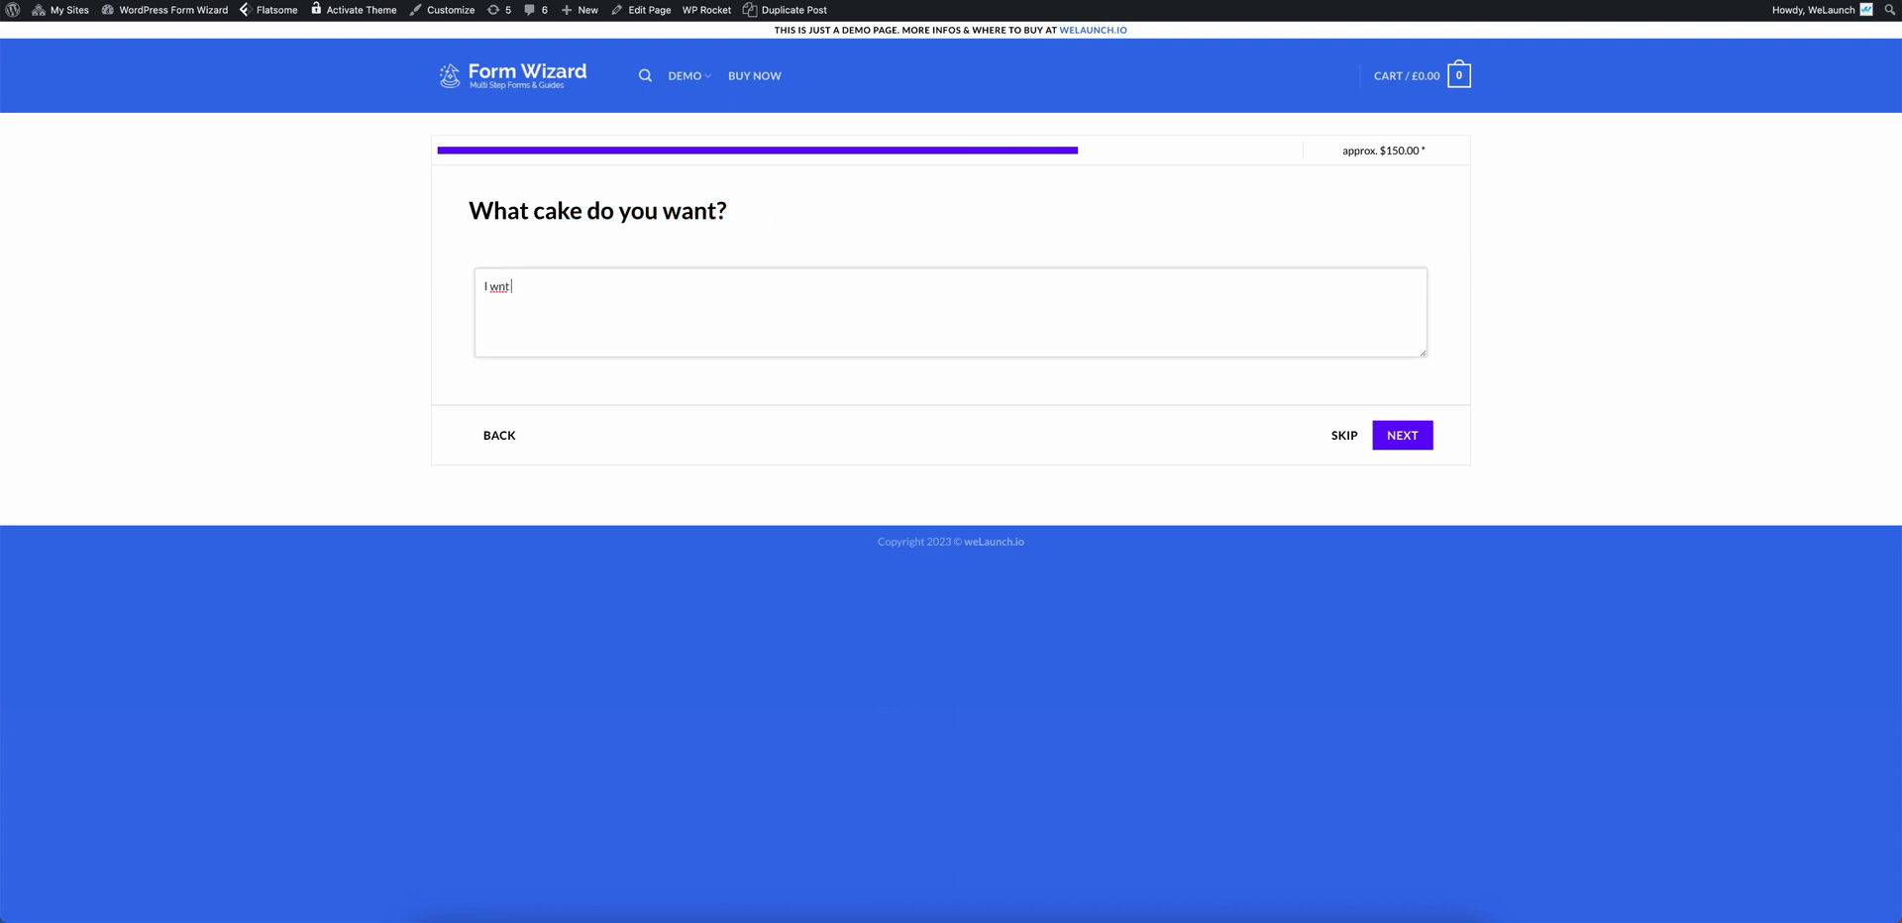
type(" to a cookie cake")
left_click(1387, 435)
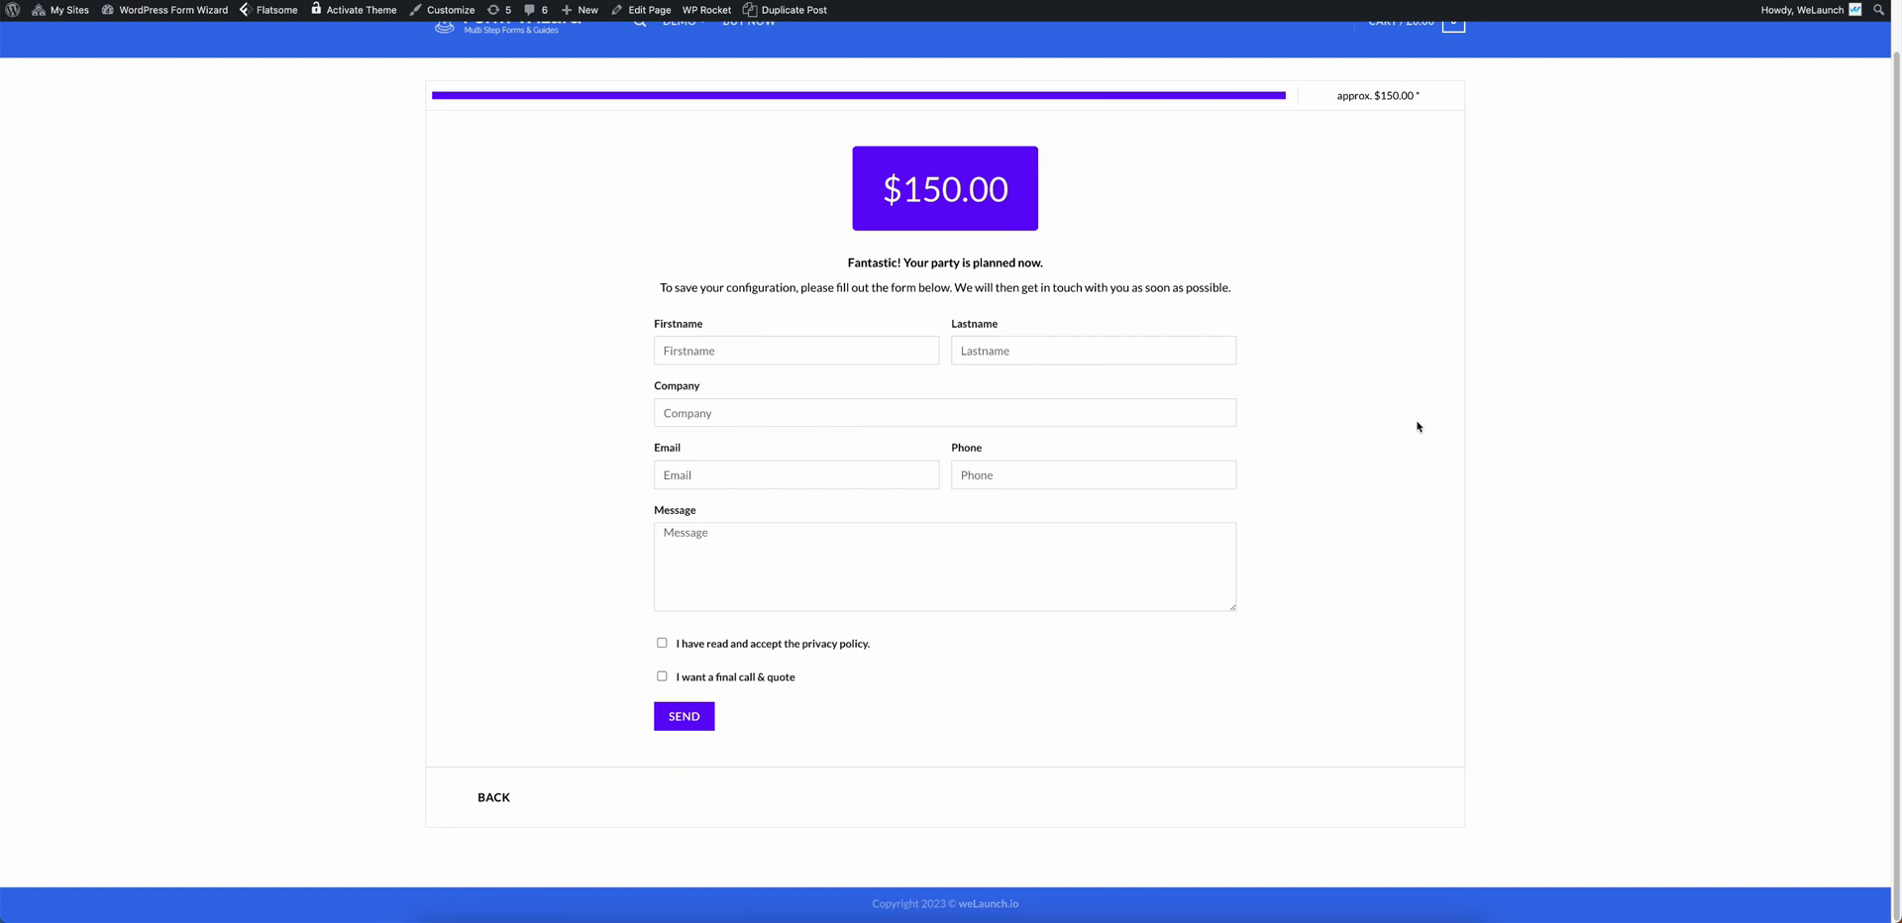
Review the final price and closing text above the enquiry form, and return to the overview of demos
double_click(935, 180)
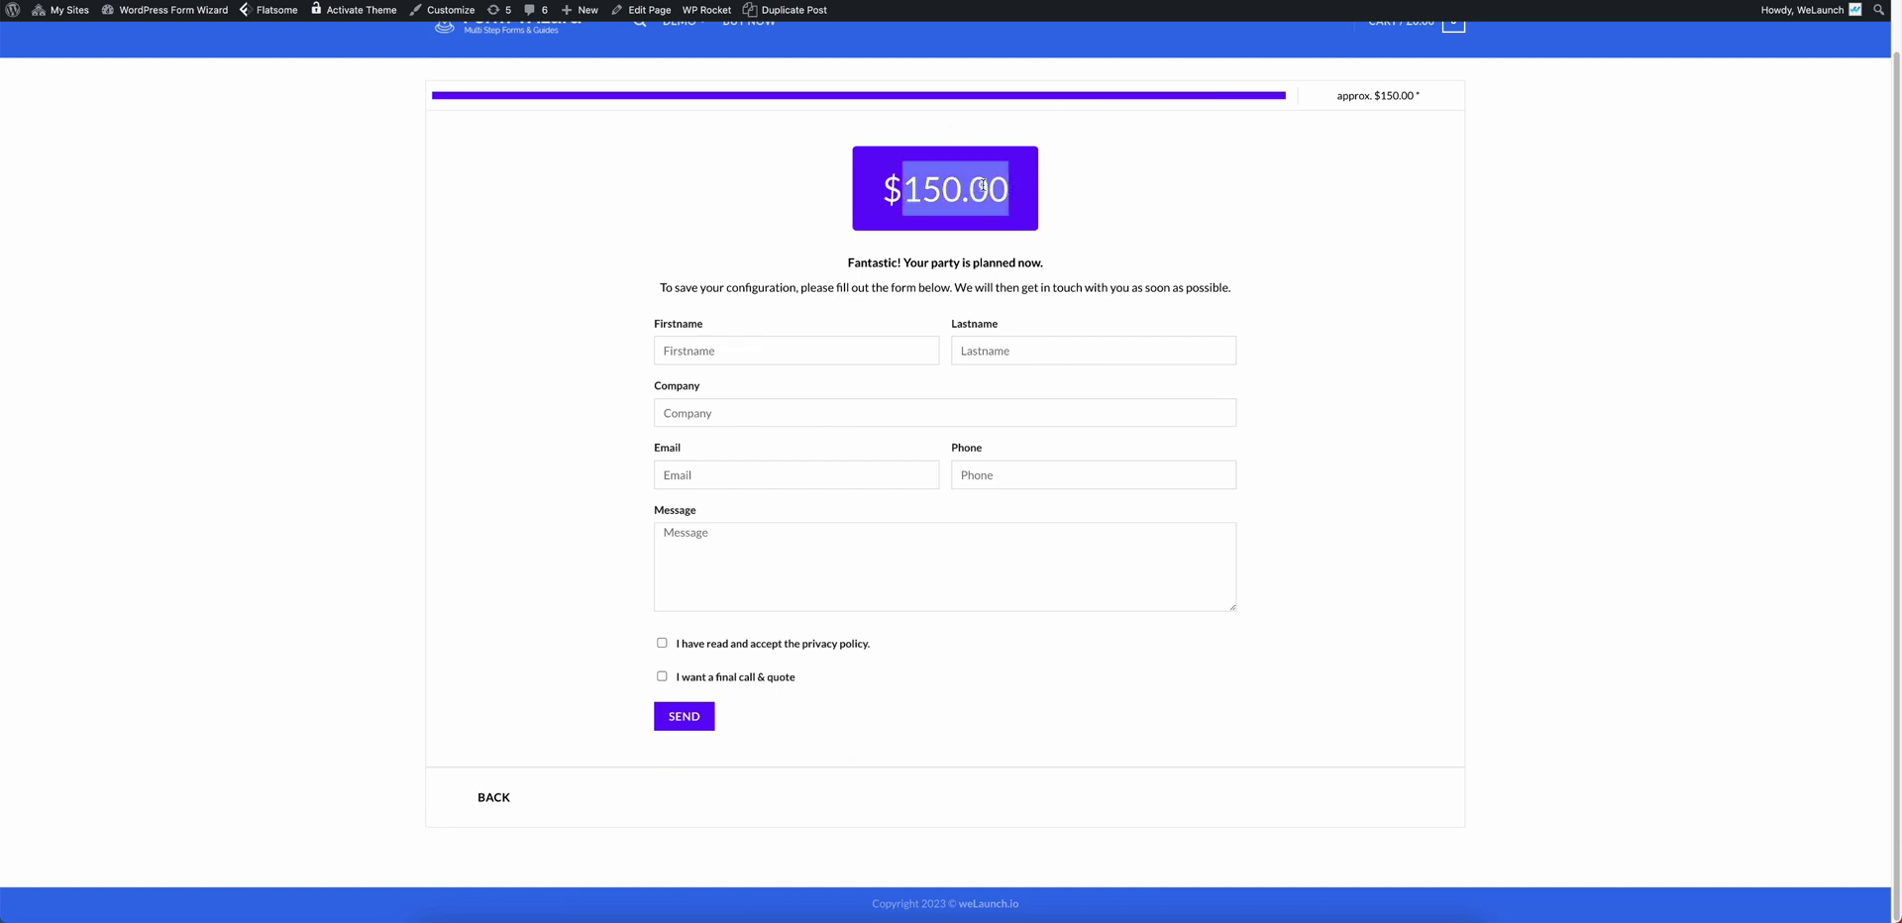
left_click(1074, 194)
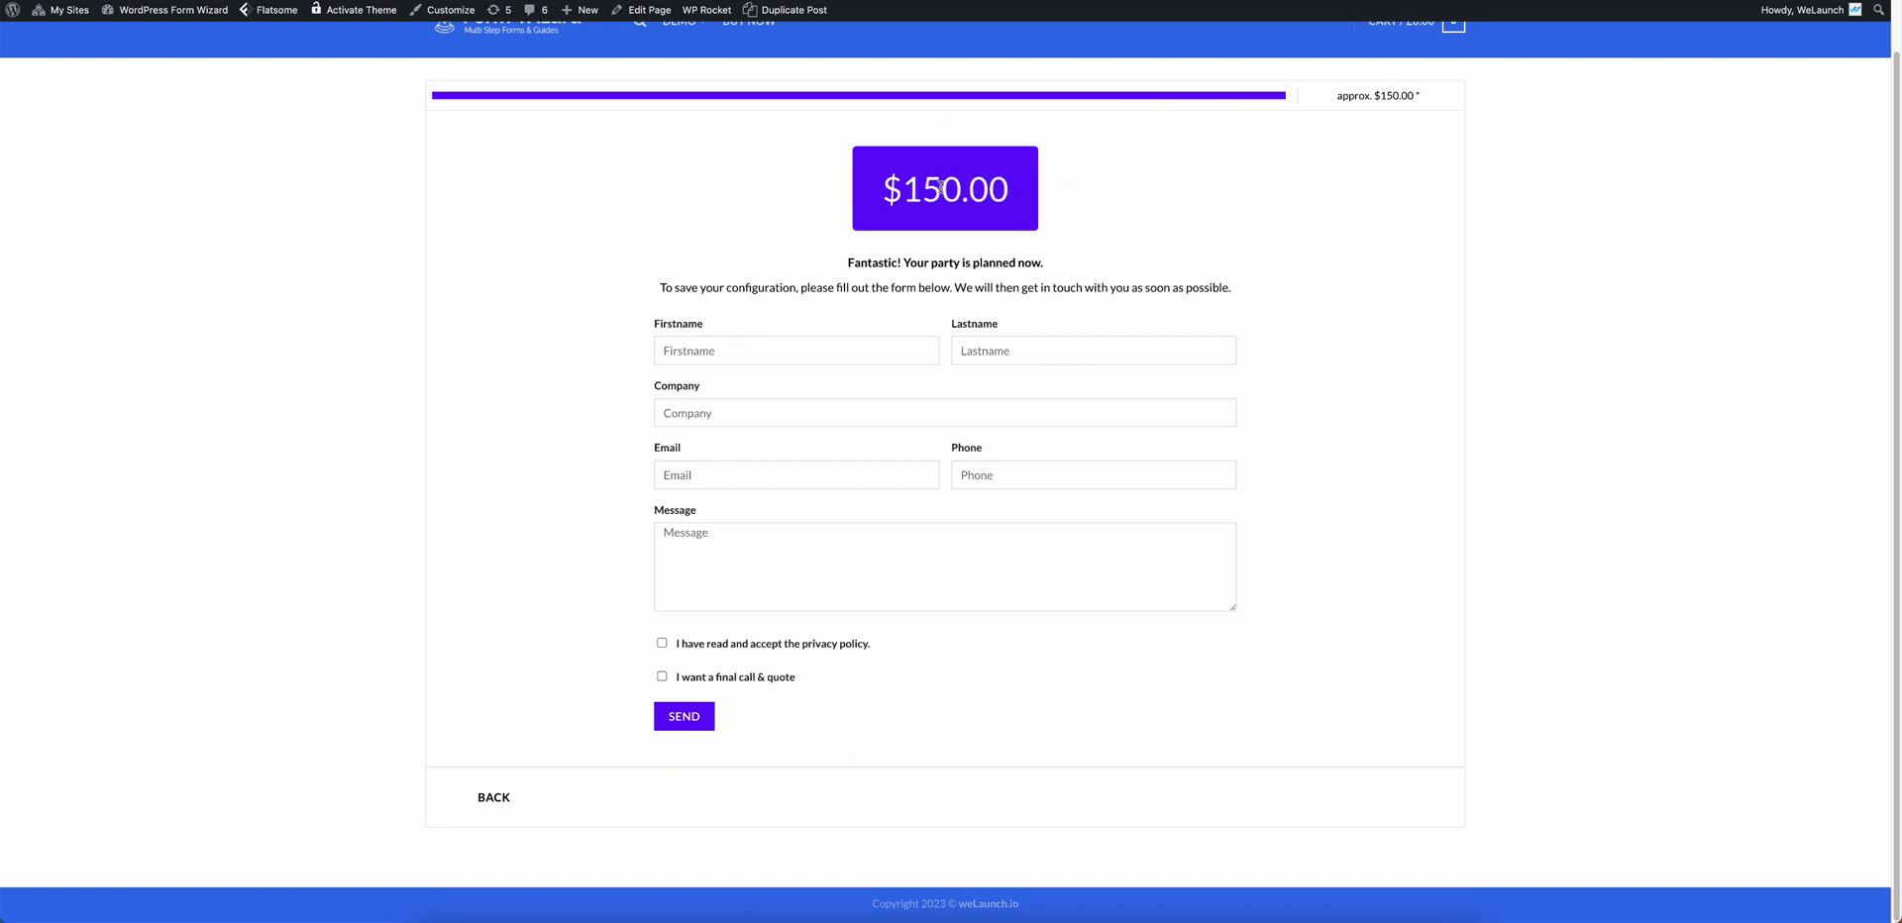
left_click_drag(809, 265, 1229, 267)
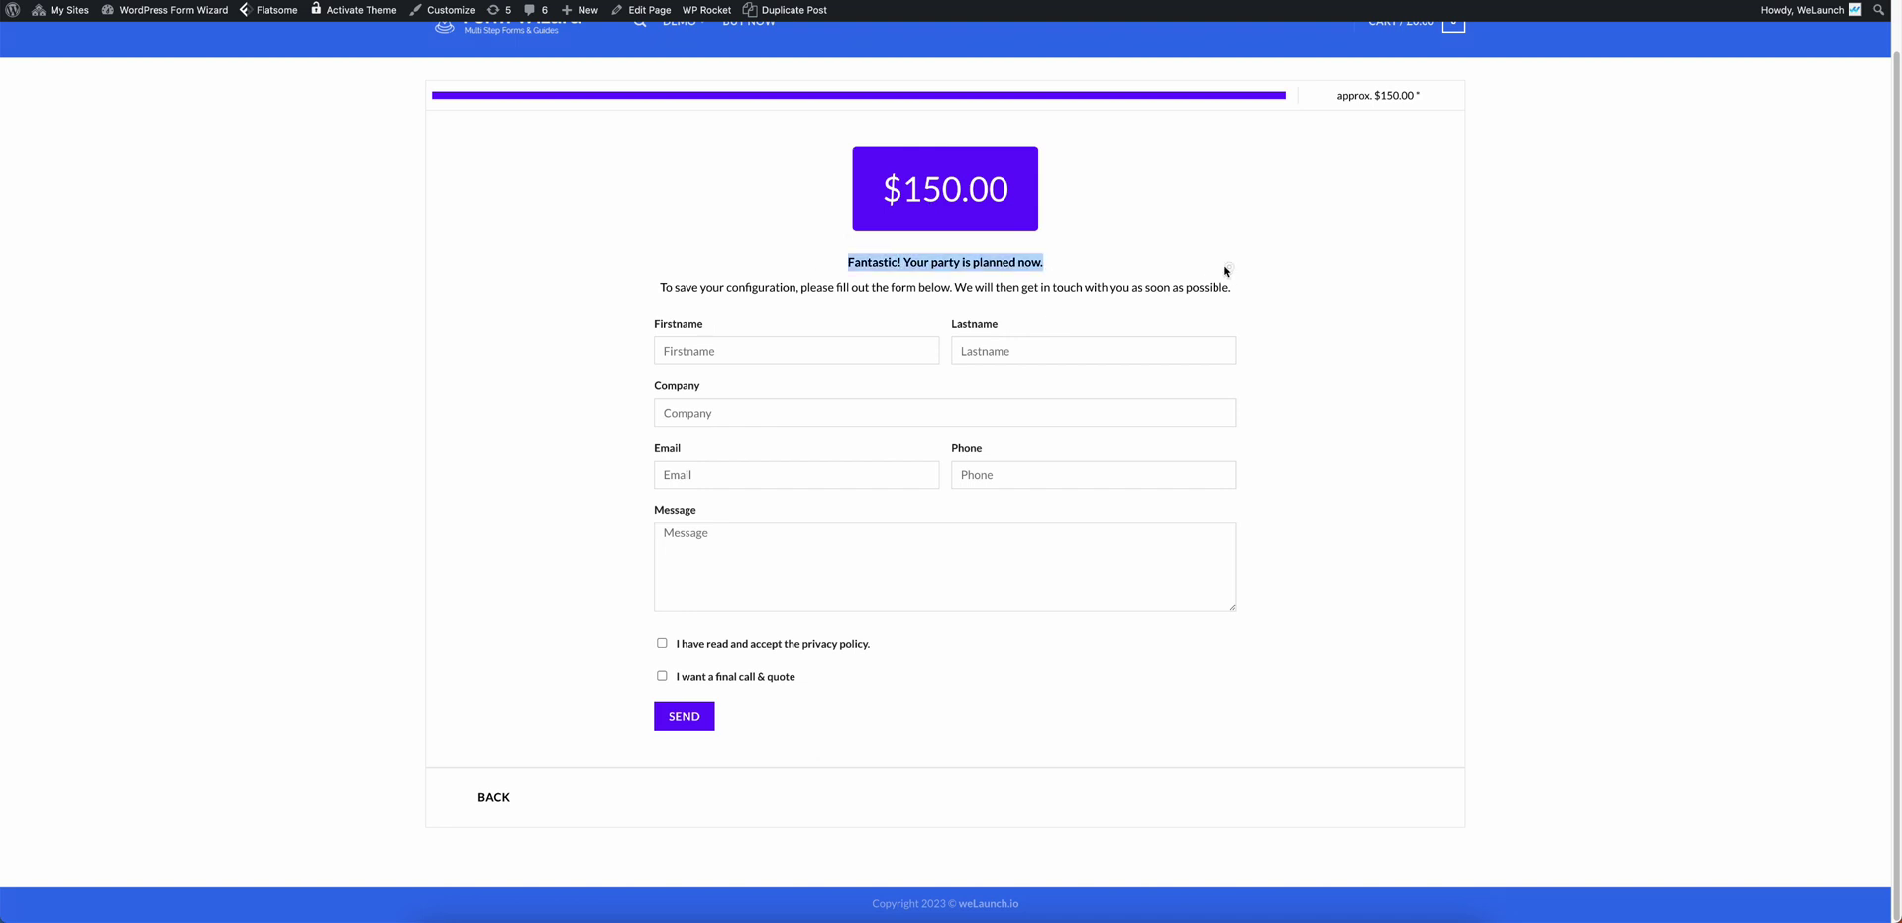
left_click(1254, 267)
left_click_drag(697, 283, 926, 285)
left_click(926, 284)
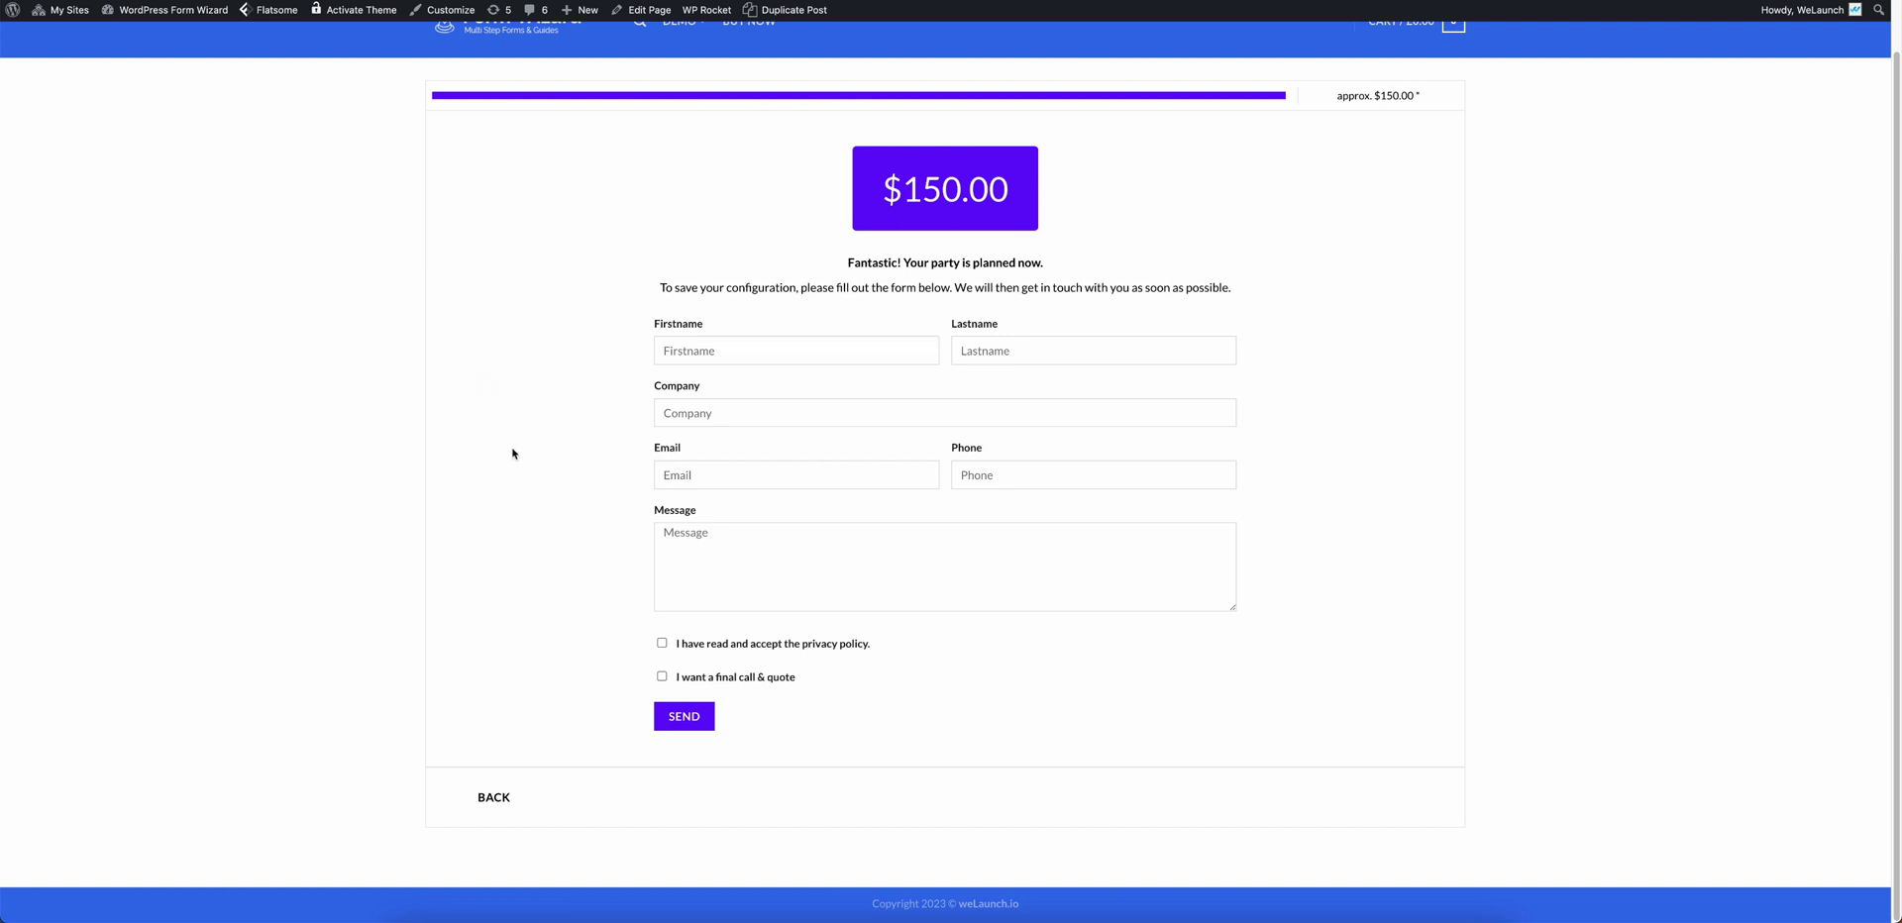
scroll(513, 453, "up", 1)
left_click(499, 91)
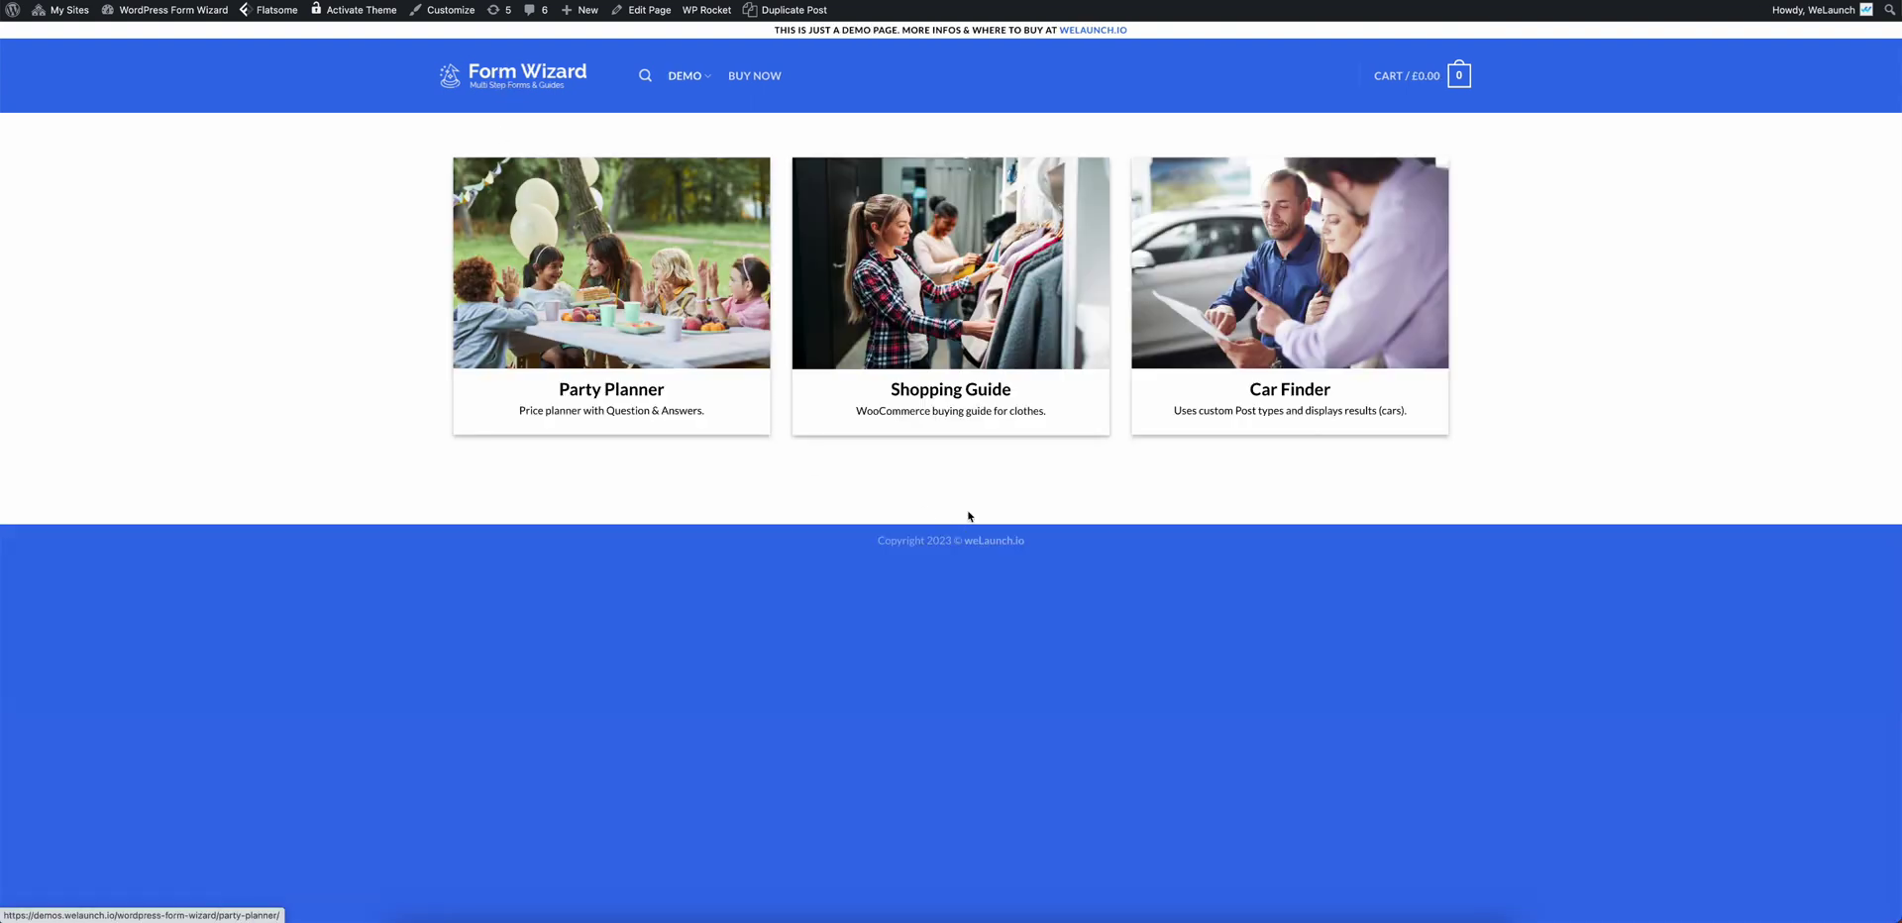
Read the Shopping Guide card's description and open that demo
left_click_drag(888, 396, 1032, 408)
left_click(1031, 408)
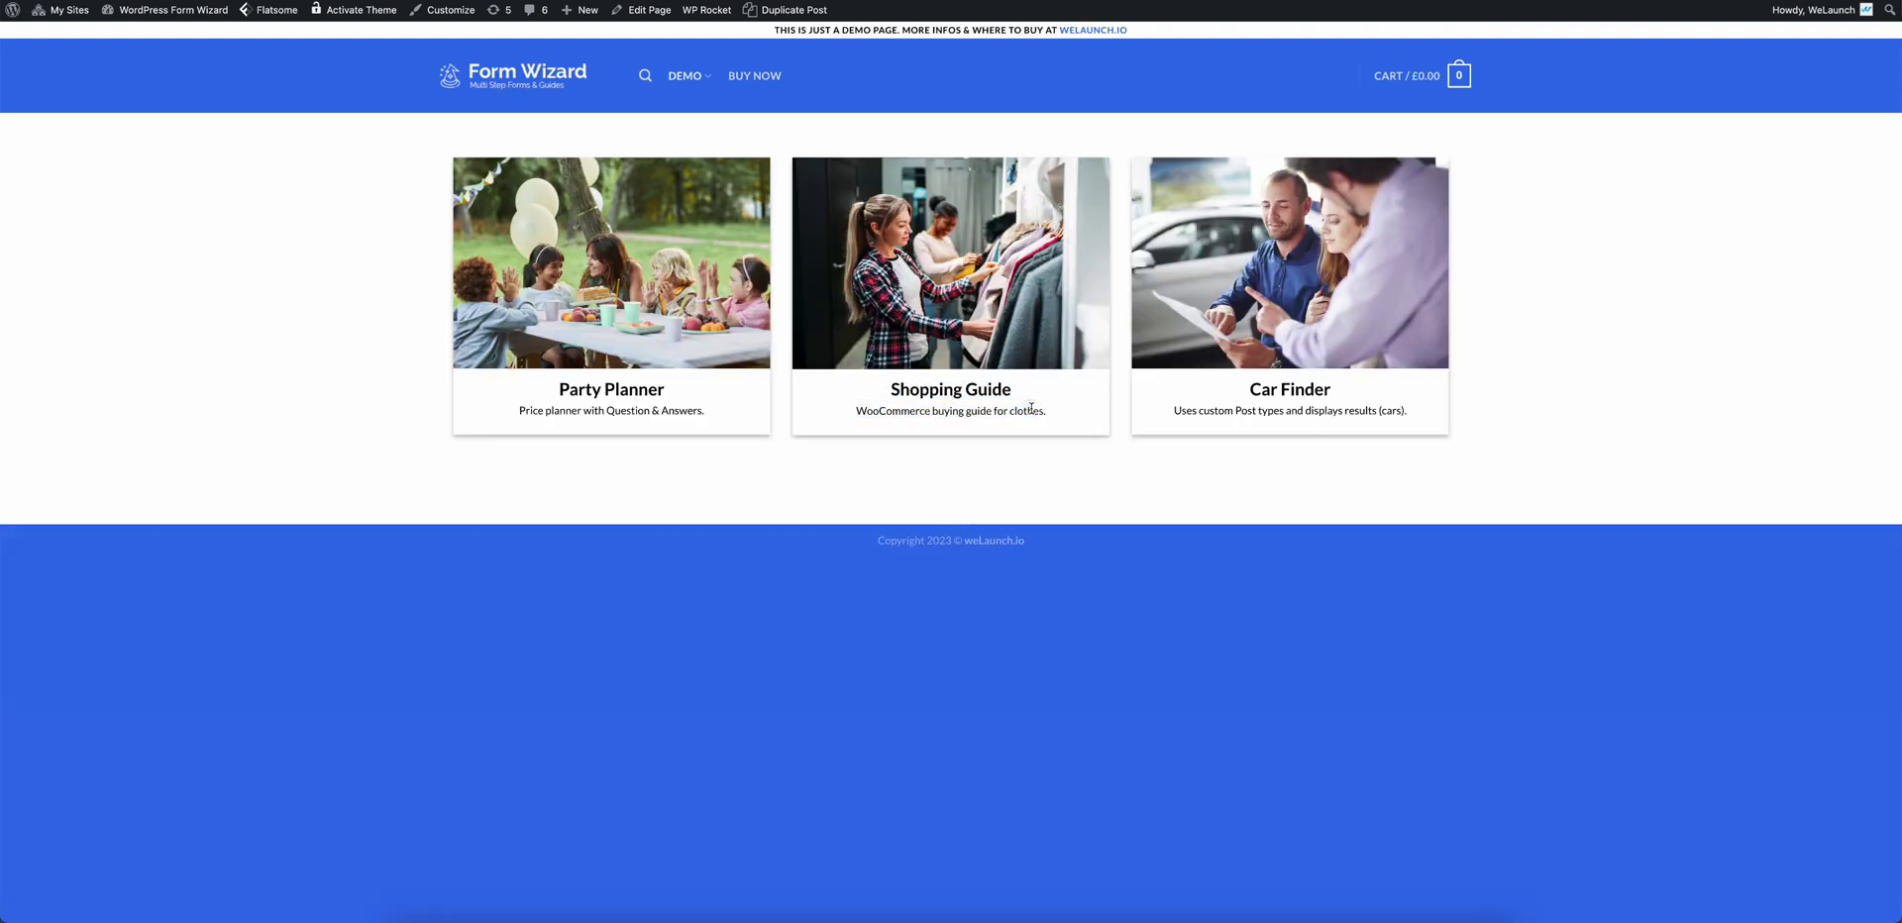
double_click(909, 411)
left_click(935, 444)
left_click(970, 308)
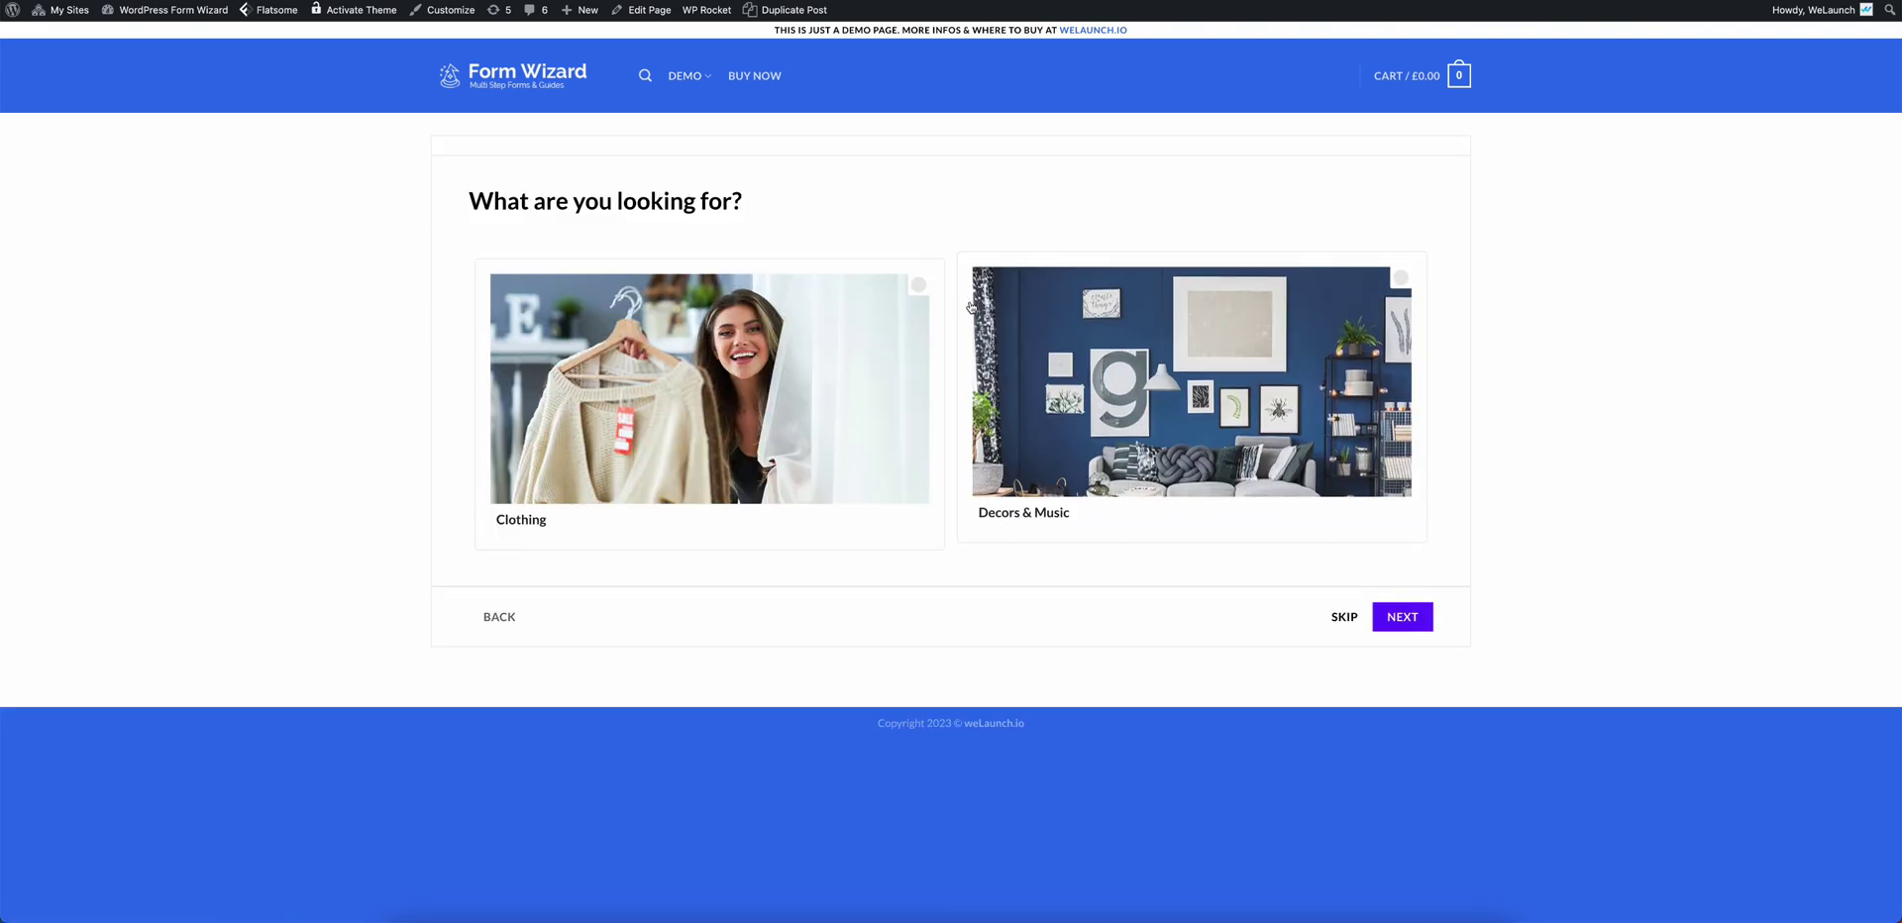
Compare the two answers to "What are you looking for?" and select Clothing
left_click_drag(493, 201, 702, 208)
left_click(742, 210)
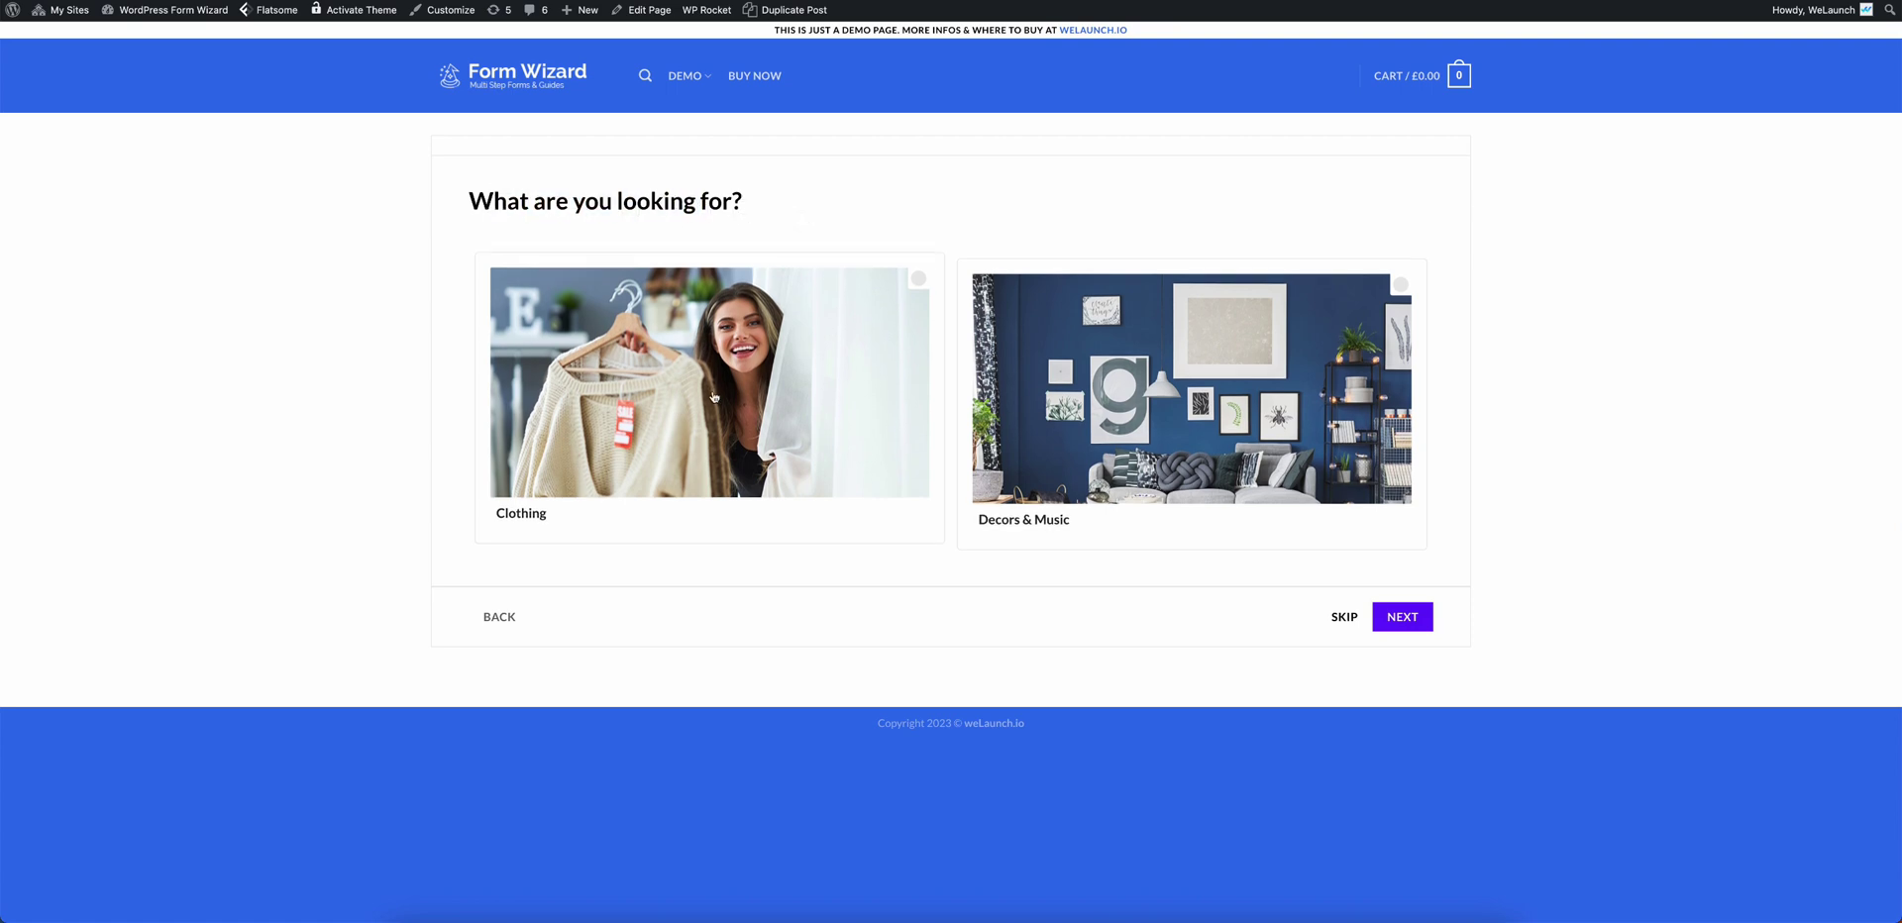
left_click(747, 423)
left_click(1189, 396)
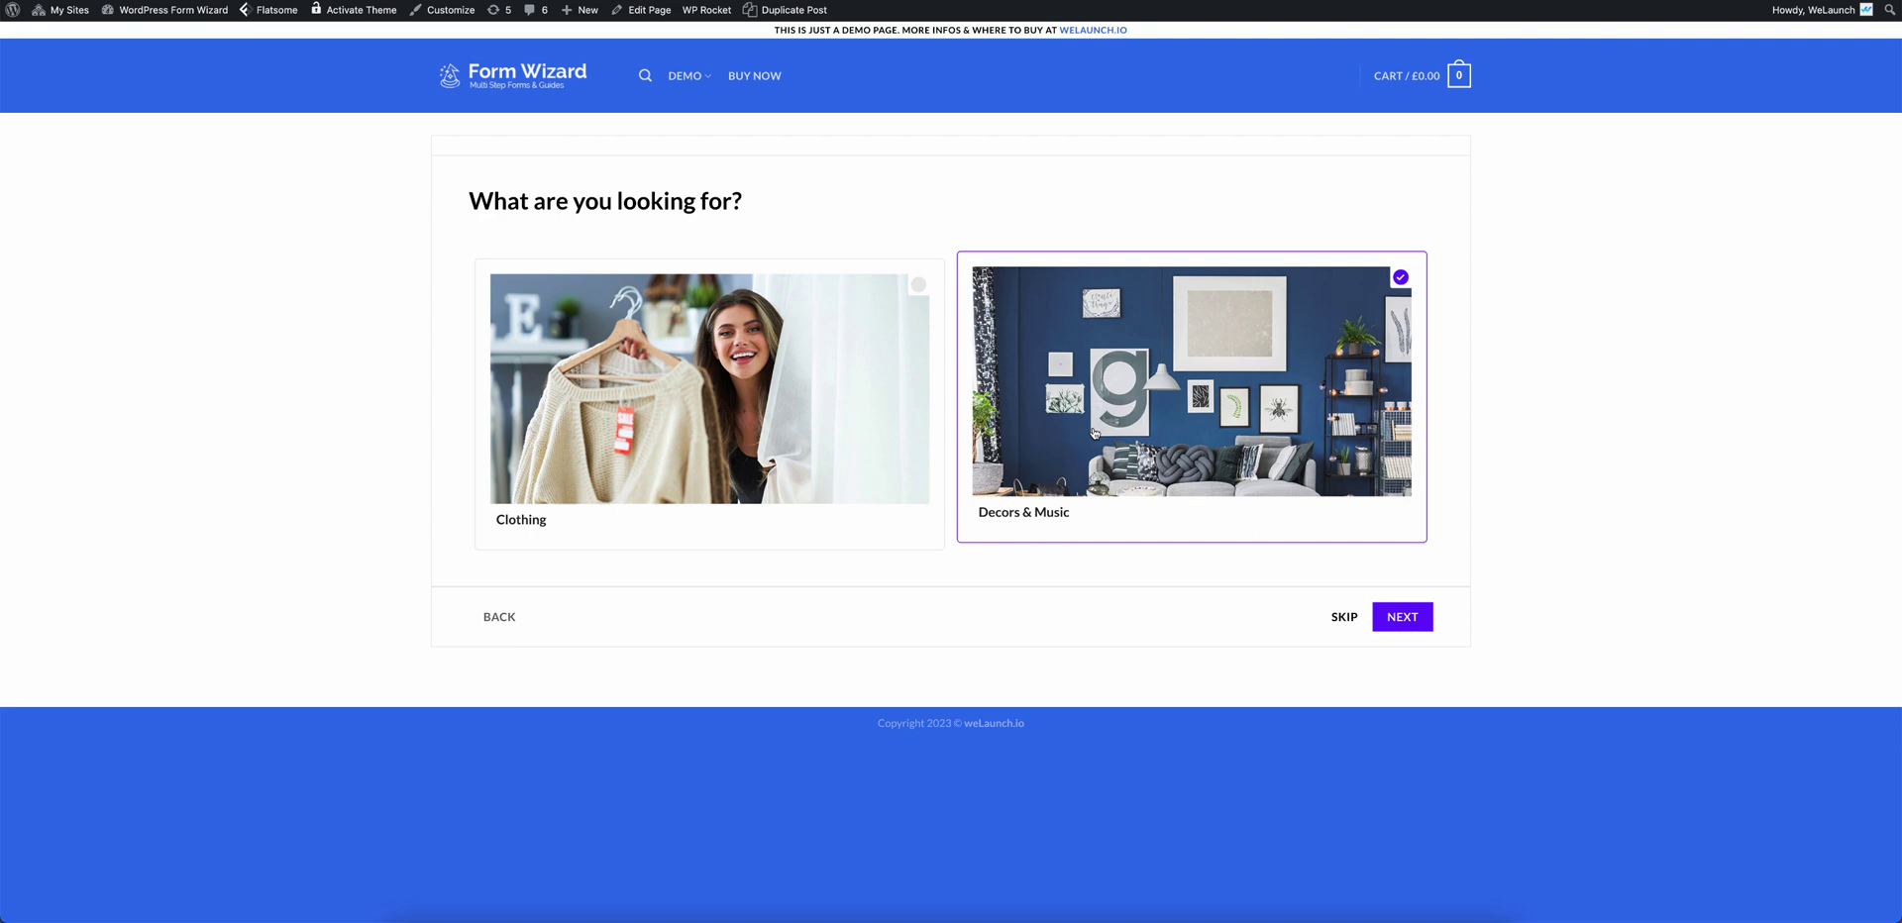
left_click(841, 413)
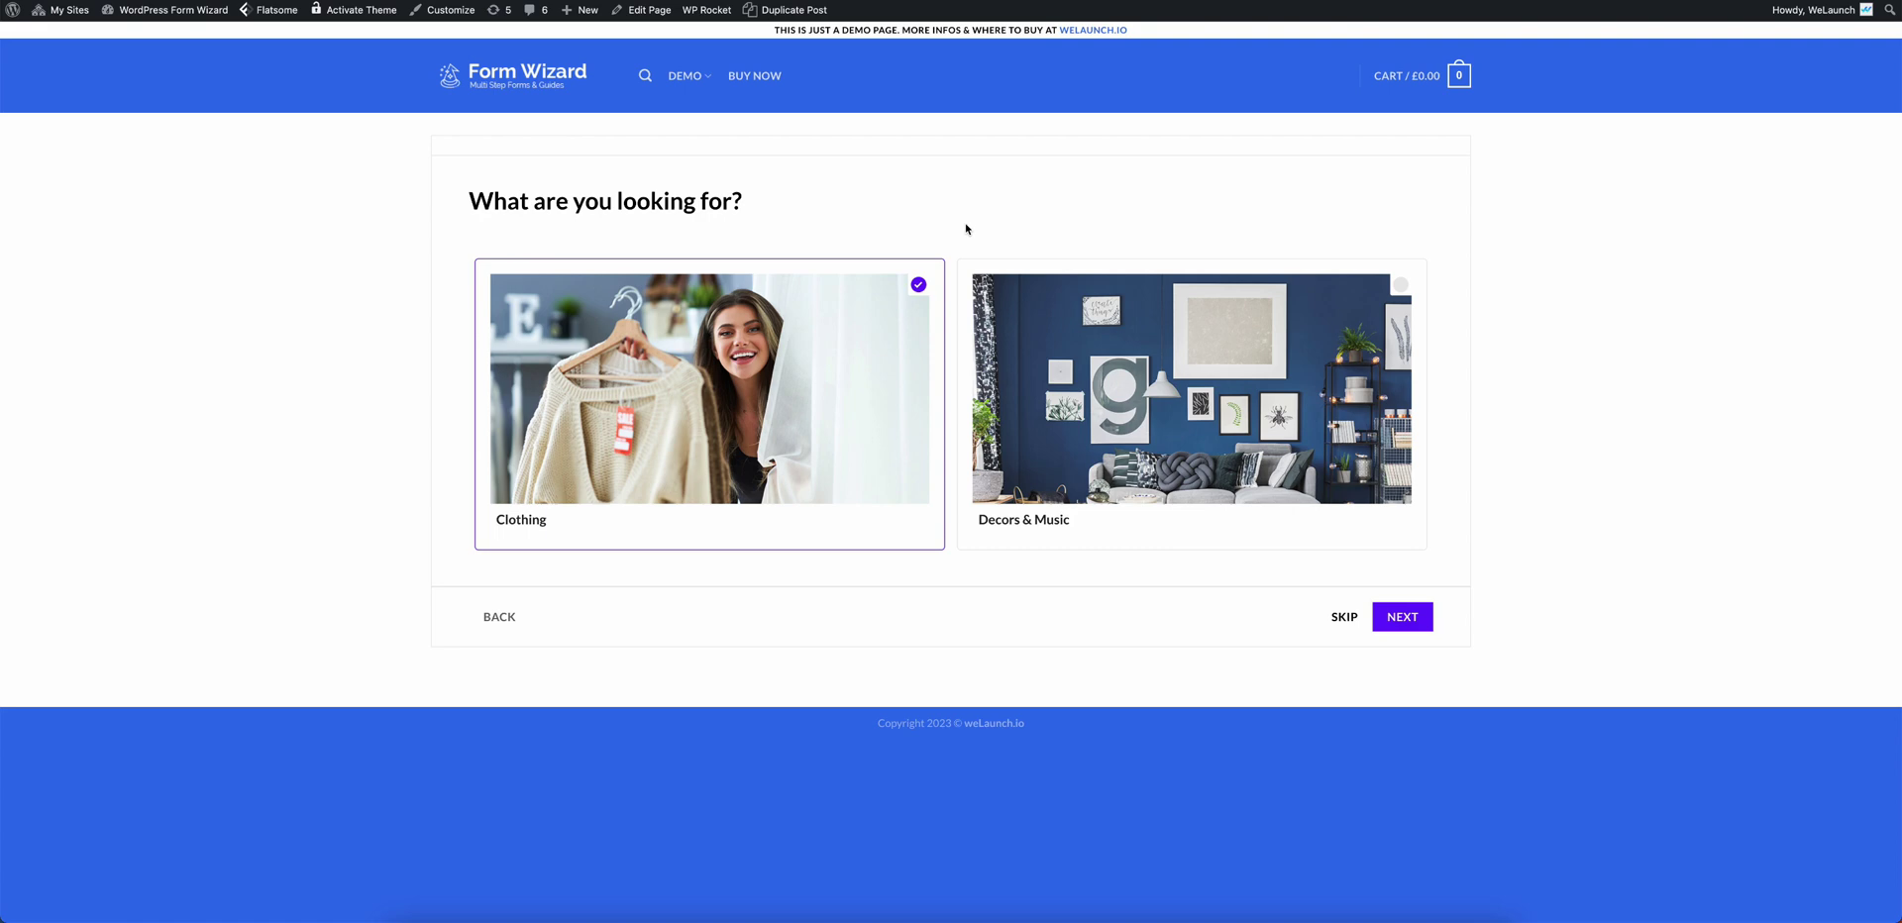
Continue to the clothing type question and read its title and the hint about skipping it
left_click(1413, 625)
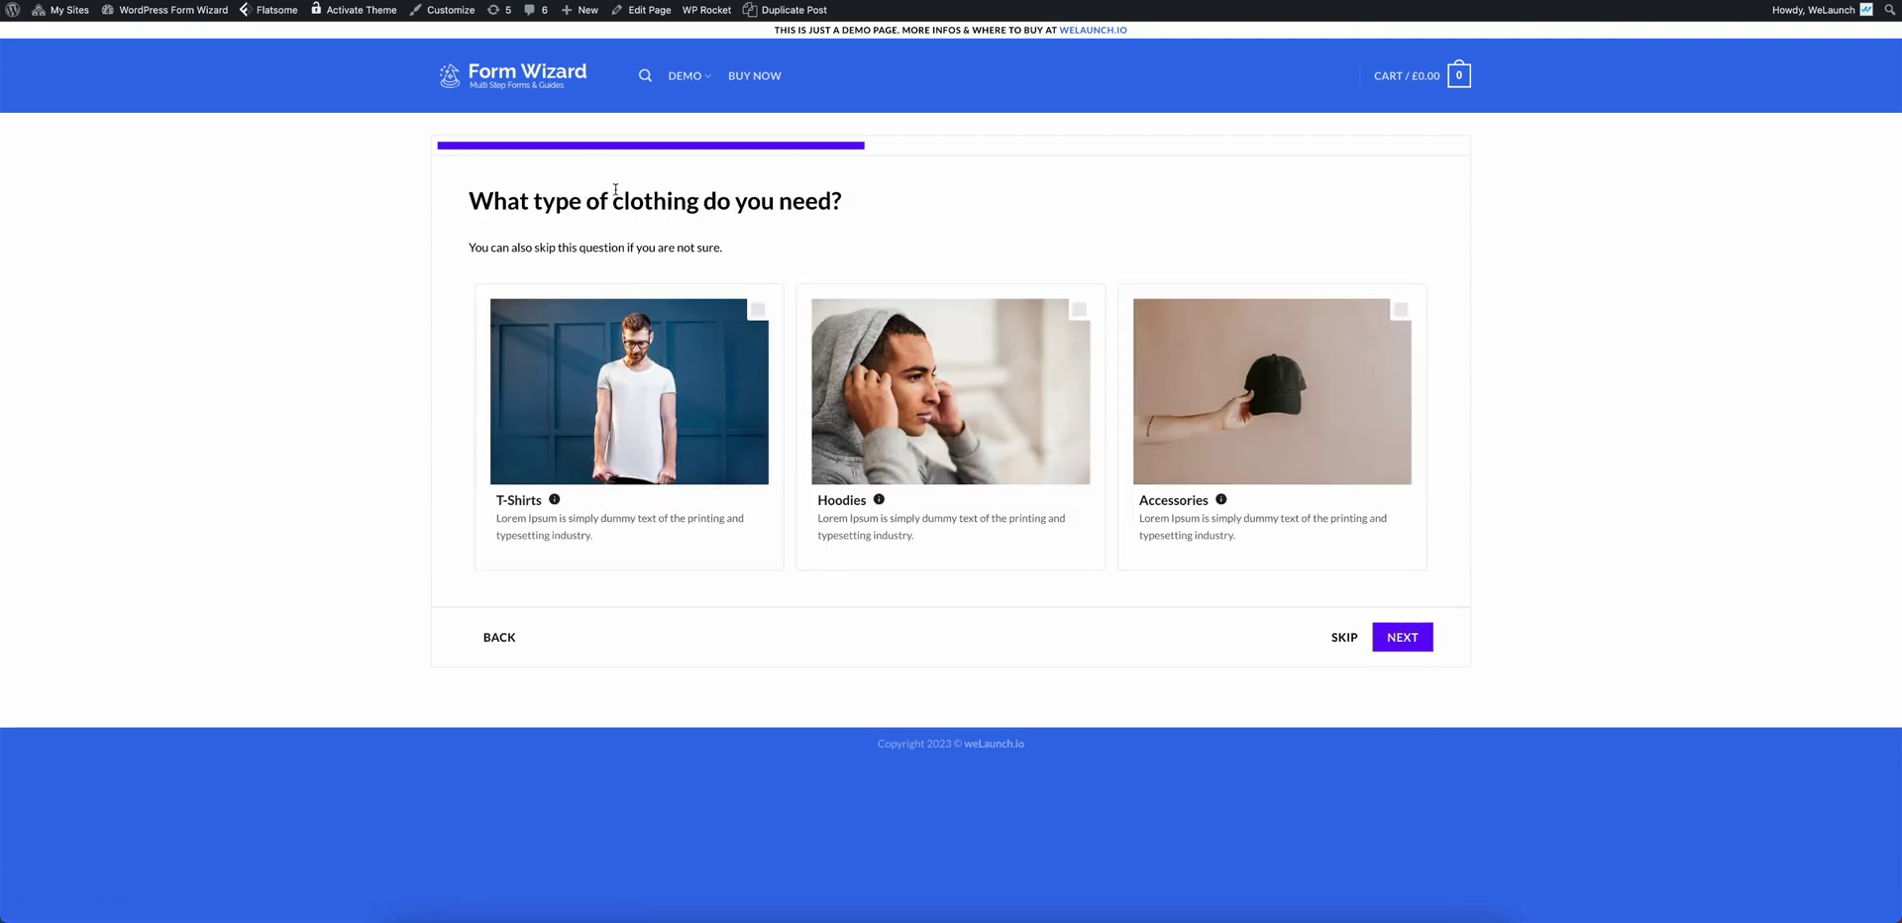
left_click_drag(473, 191, 908, 221)
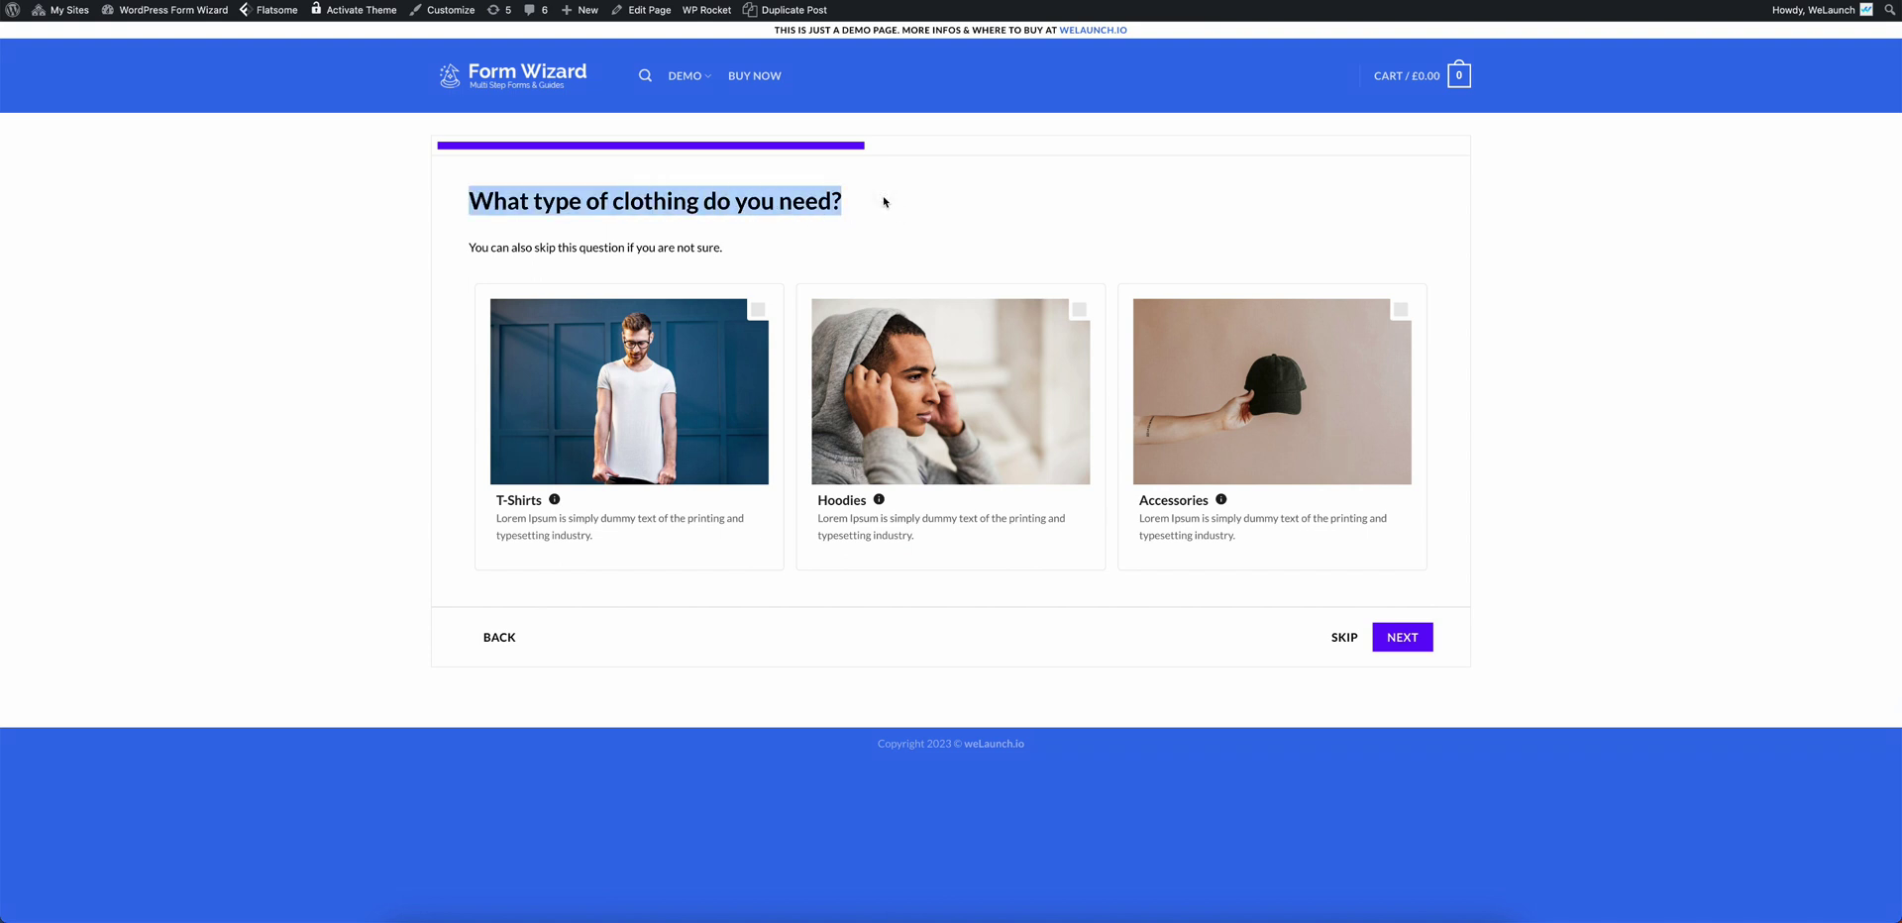
left_click(844, 205)
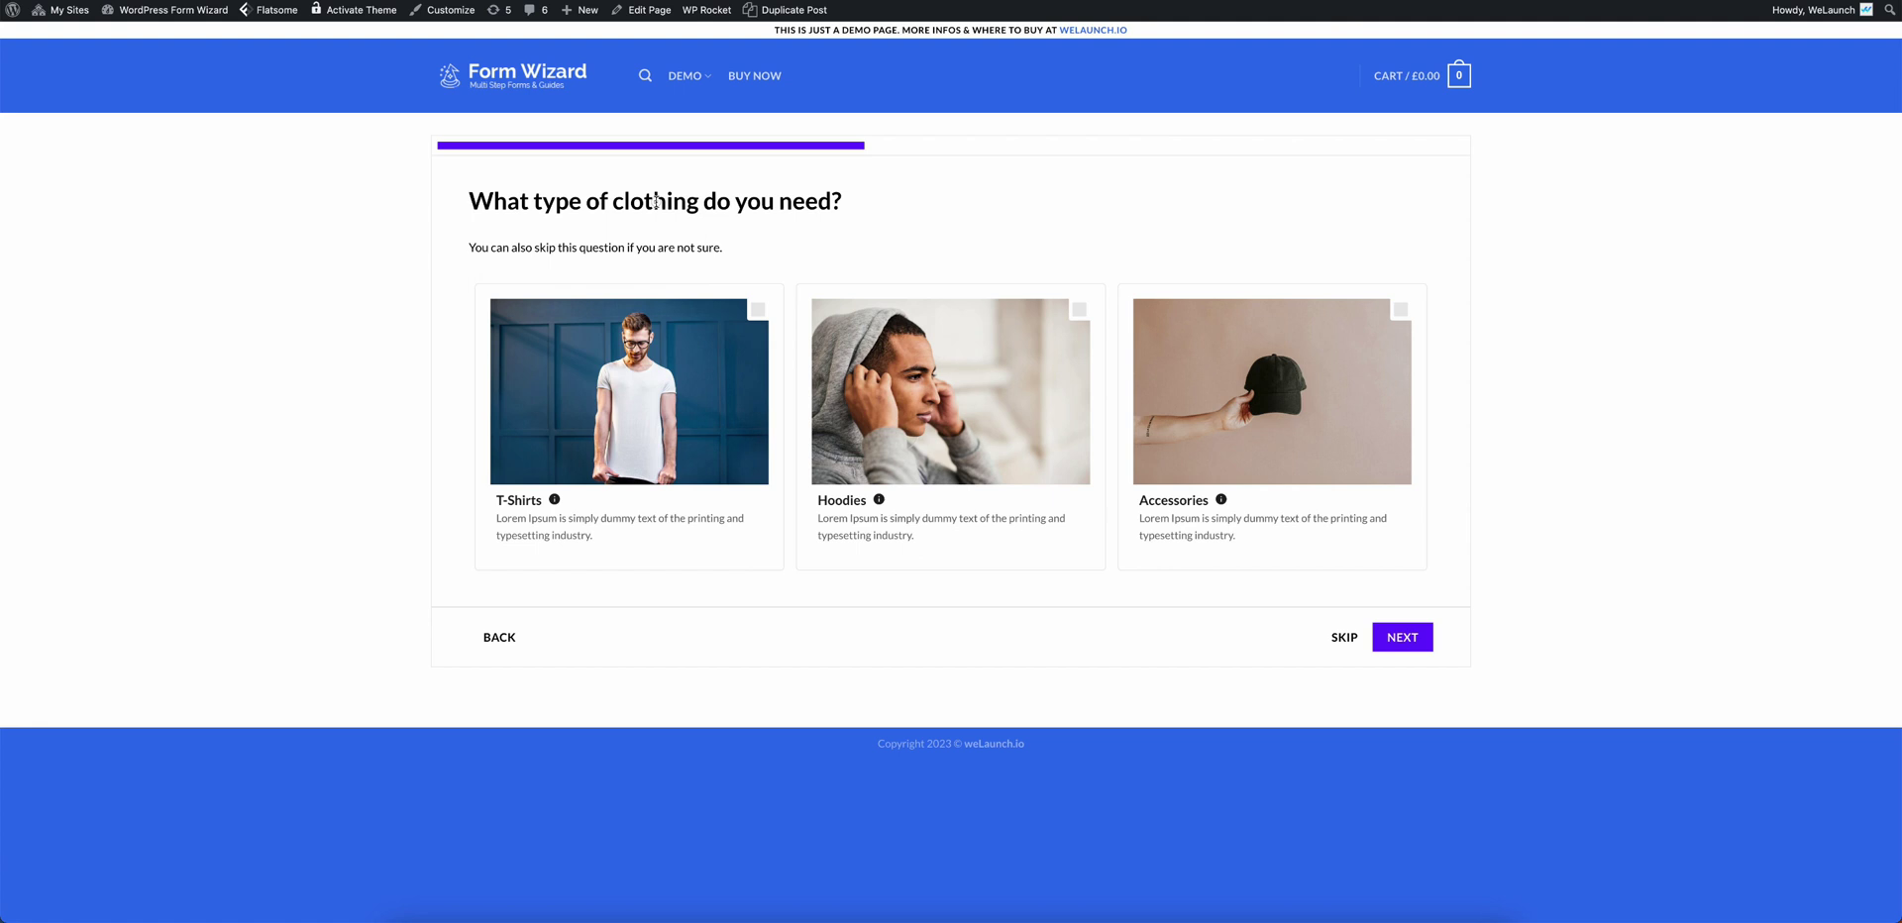
mouse_move(701, 201)
left_mouse_down()
mouse_move(654, 202)
mouse_move(697, 203)
left_mouse_up()
left_click(691, 248)
left_click_drag(480, 243, 580, 248)
double_click(565, 247)
left_click(562, 247)
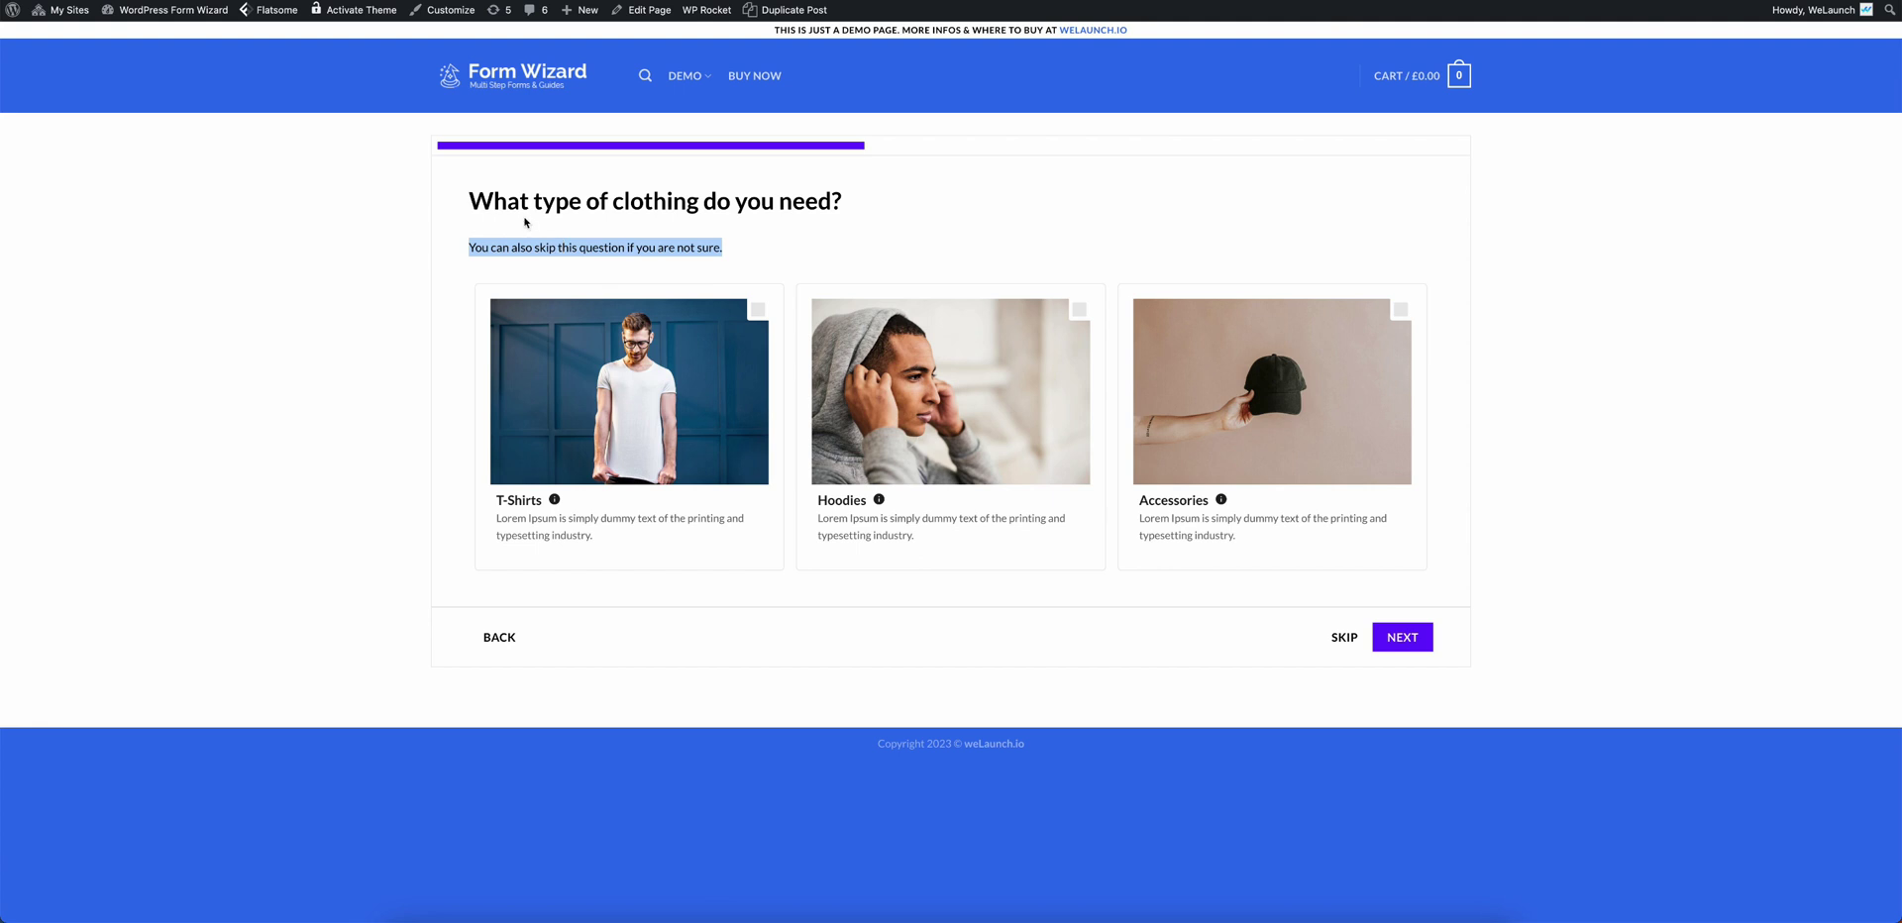
left_click(808, 220)
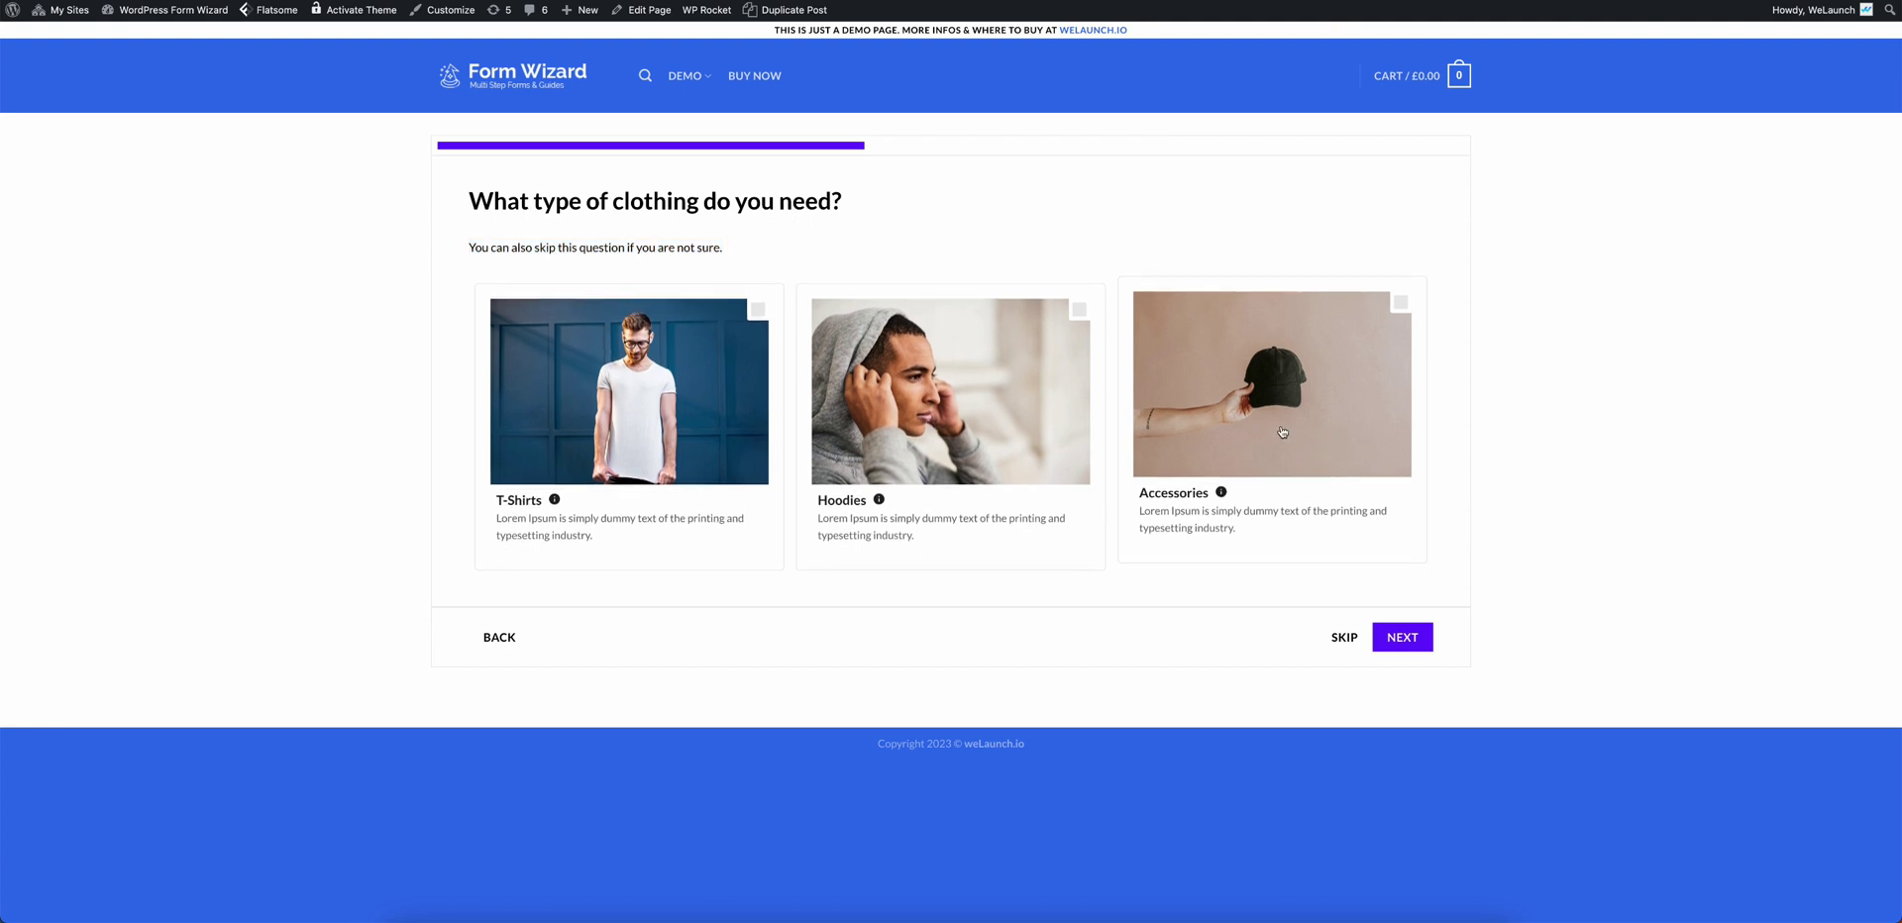
Check the extra information on T-Shirts, choose both T-Shirts and Hoodies, and continue to the following question
mouse_move(557, 498)
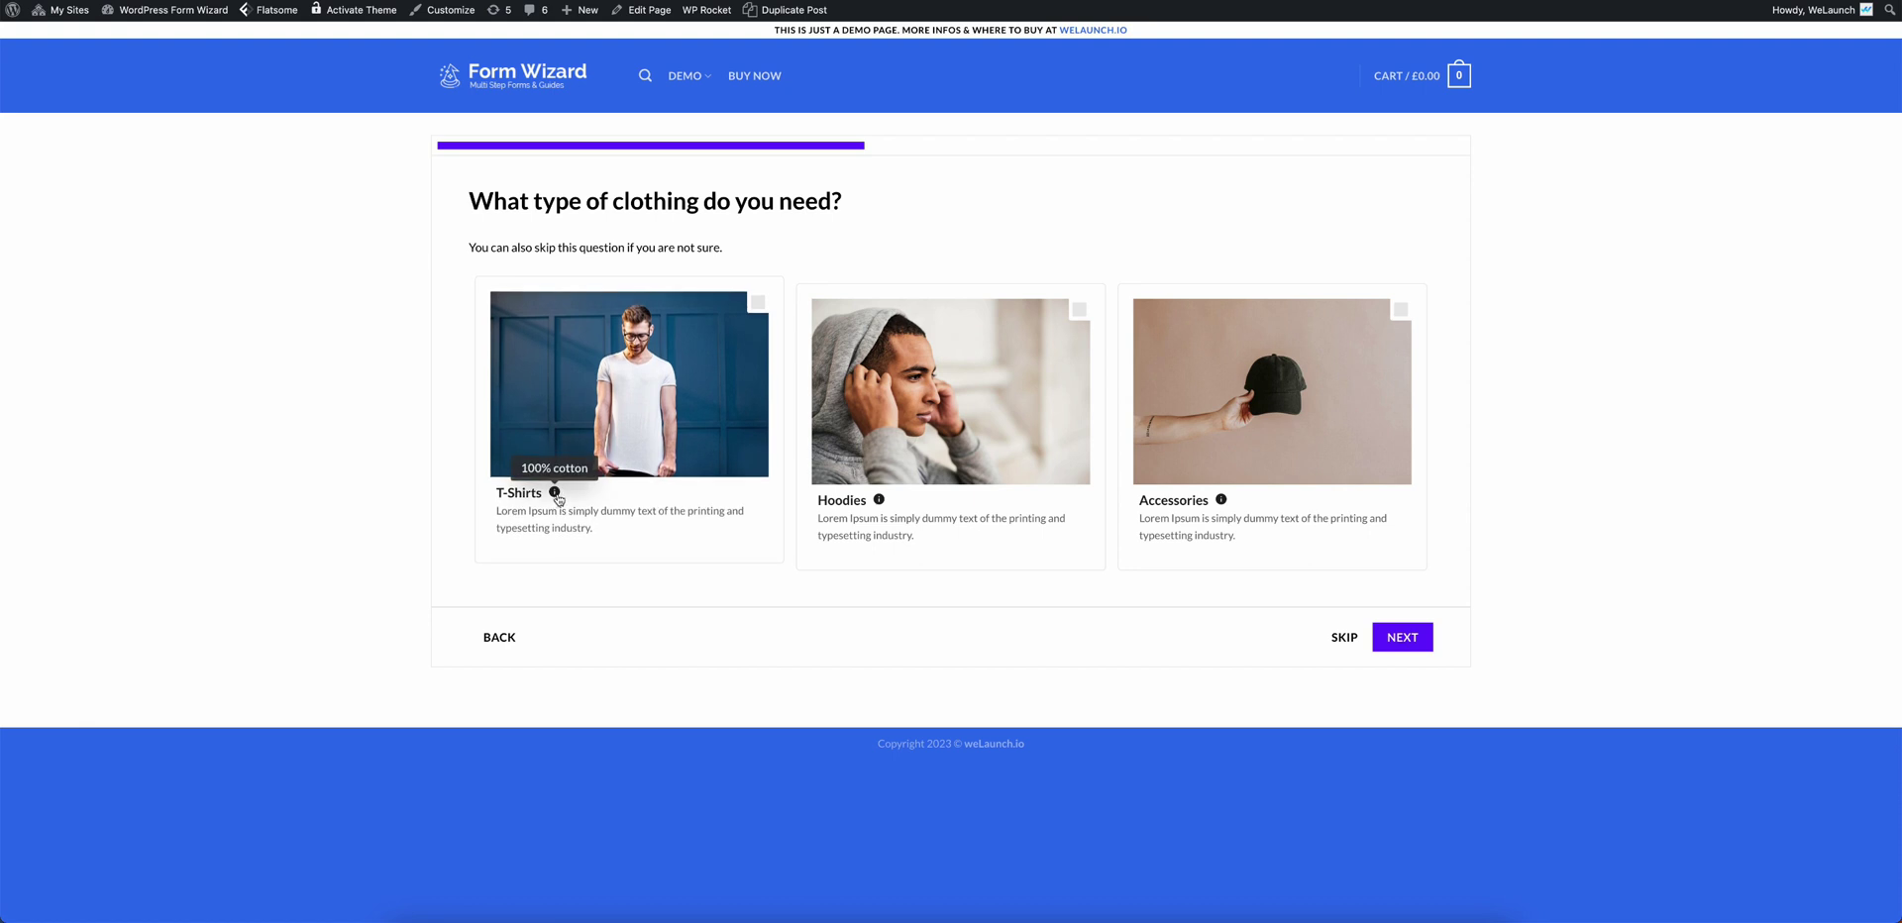
left_click(673, 395)
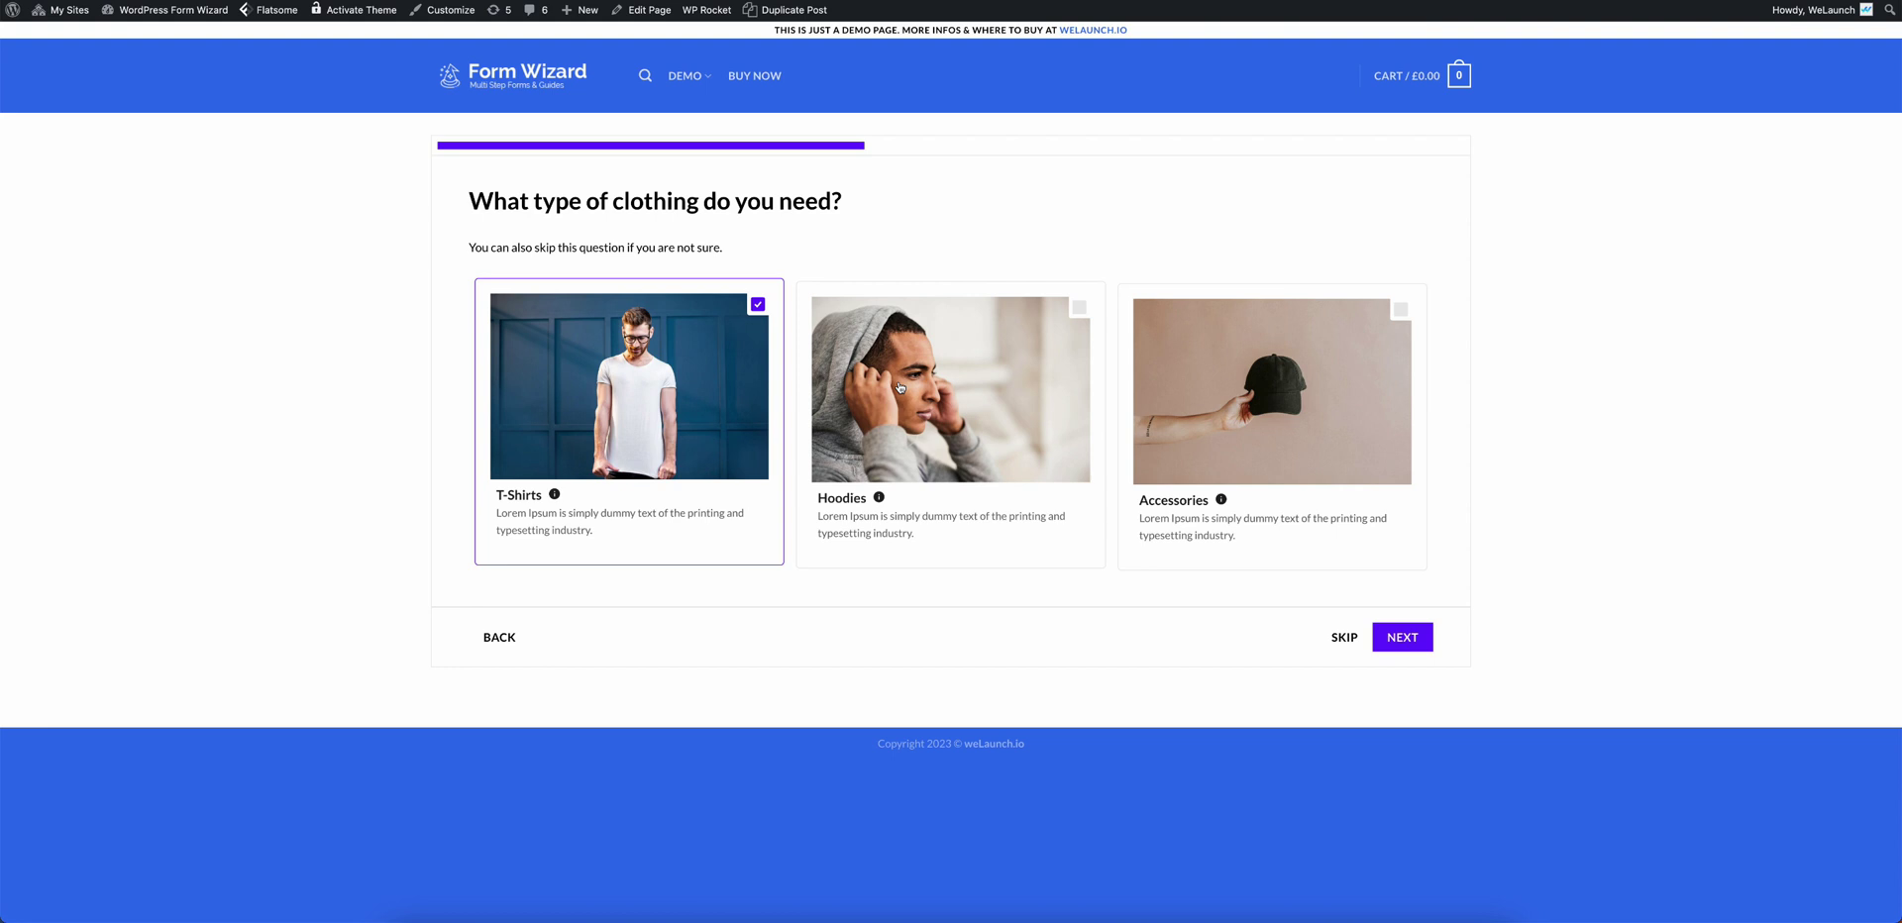
left_click(918, 405)
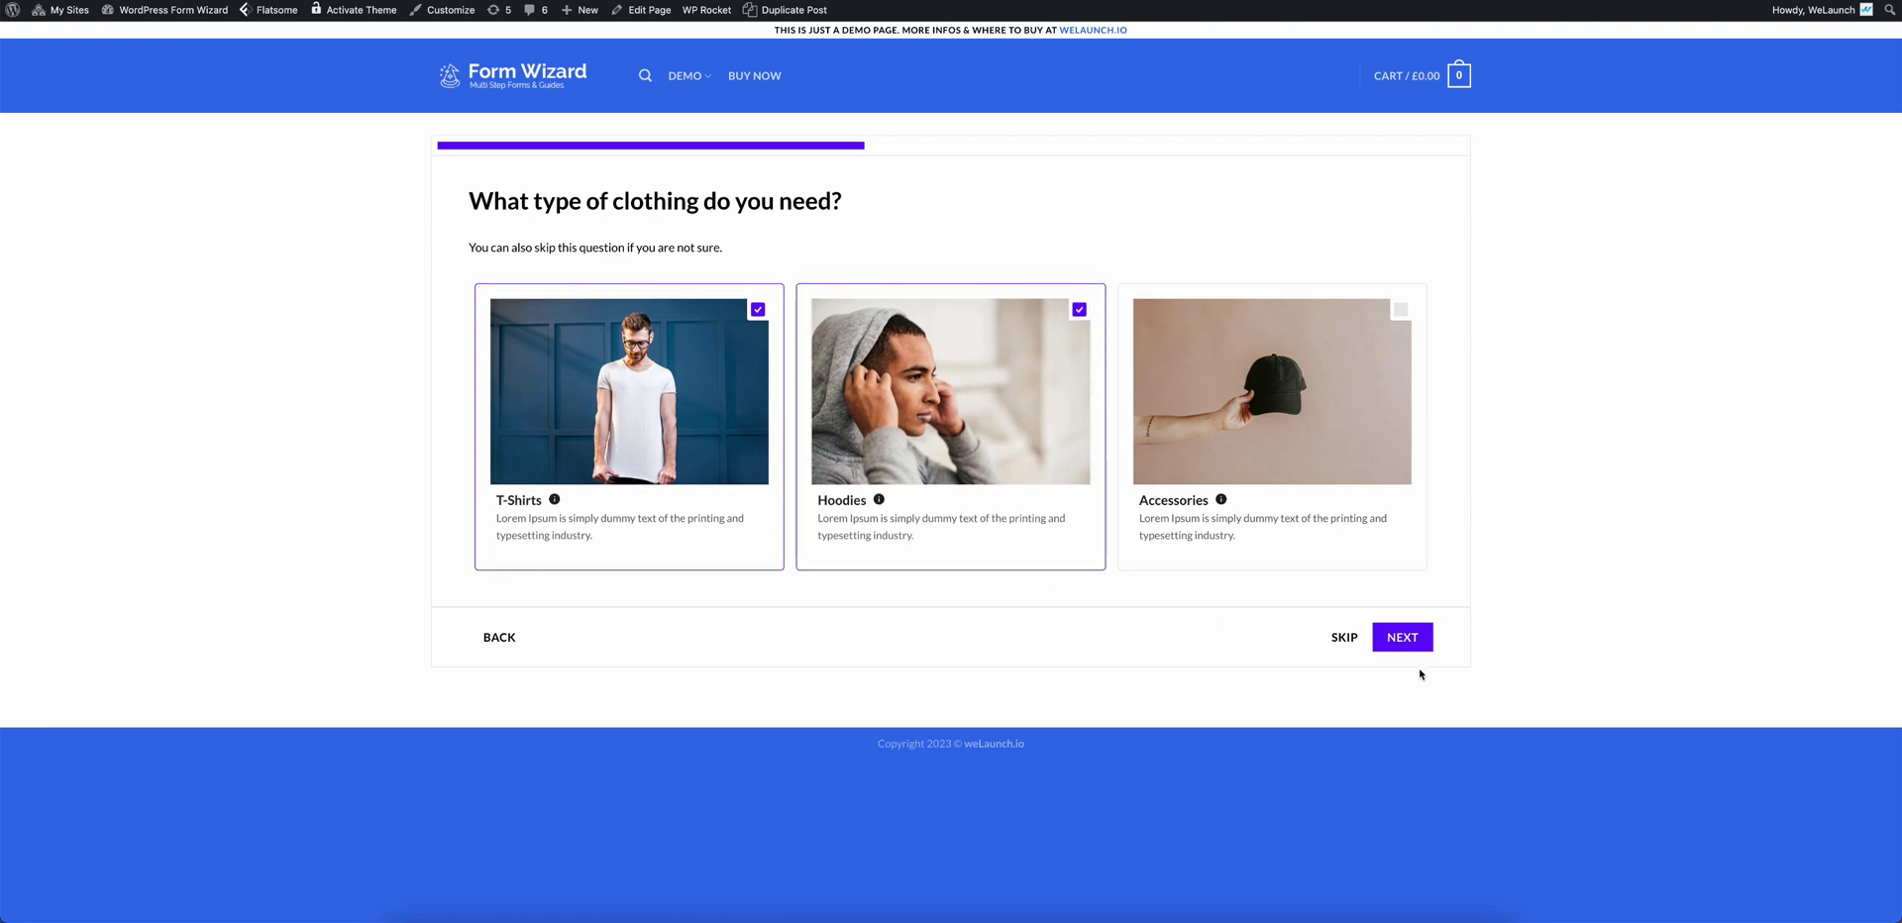
left_click(1410, 639)
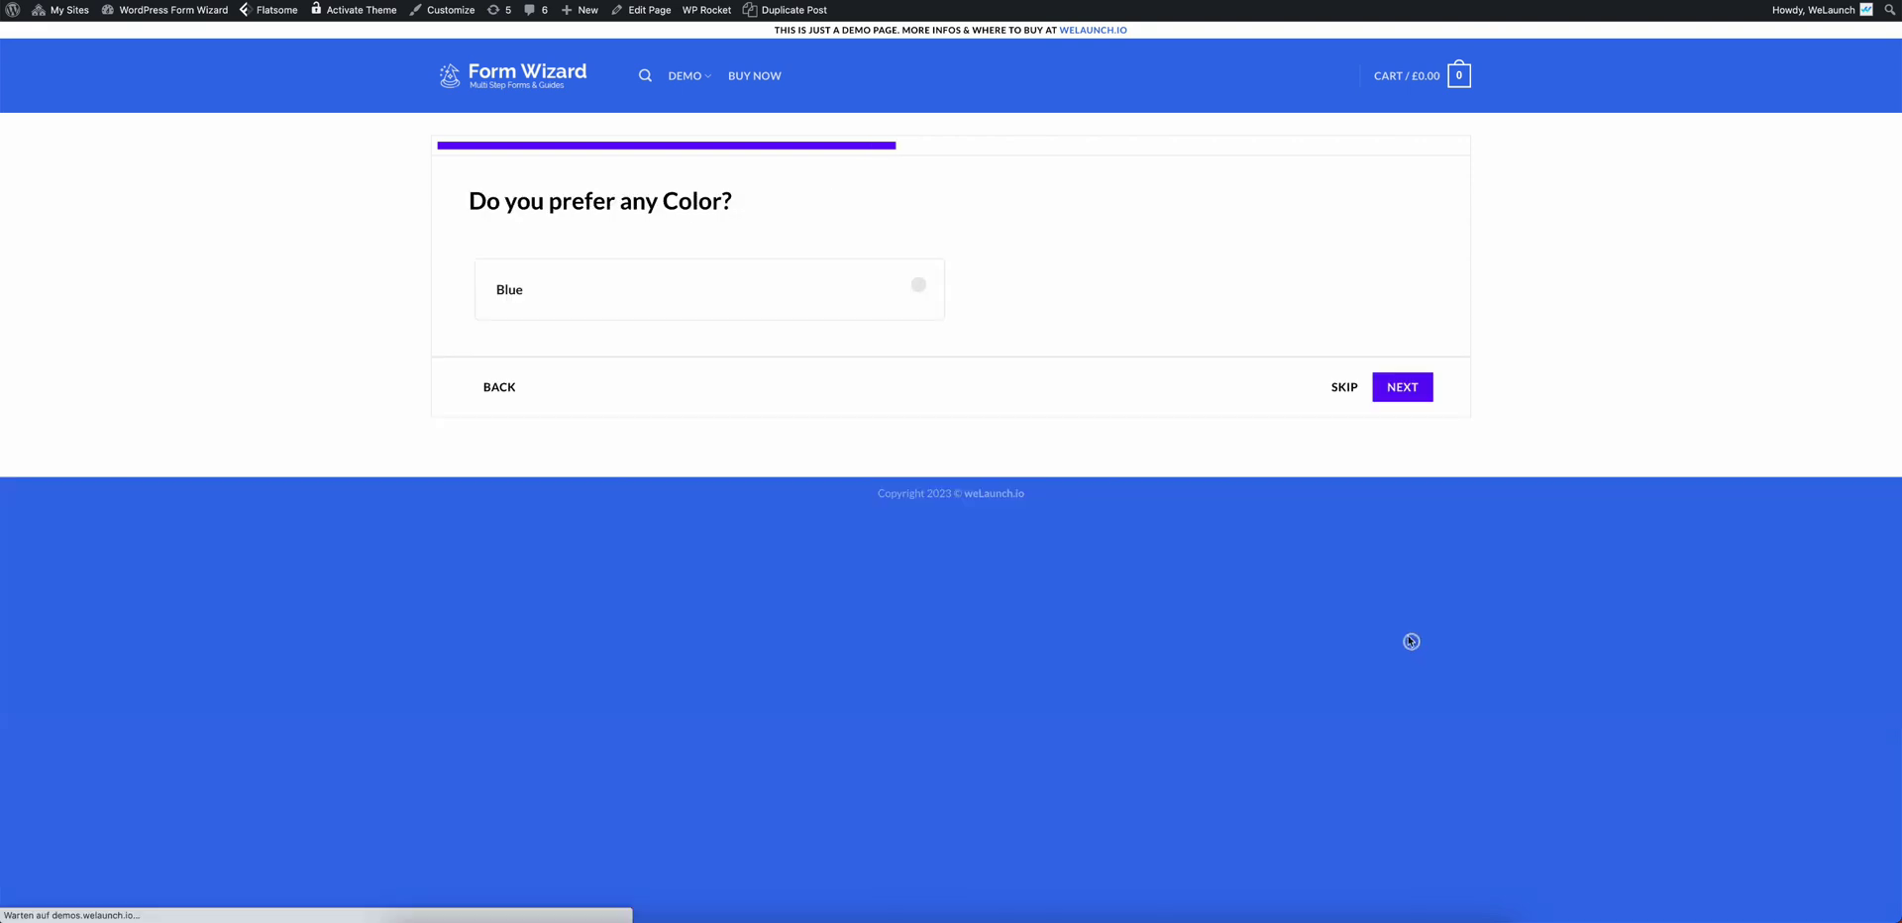
Read the color preference question and skip it without choosing an answer
left_click_drag(597, 188, 845, 212)
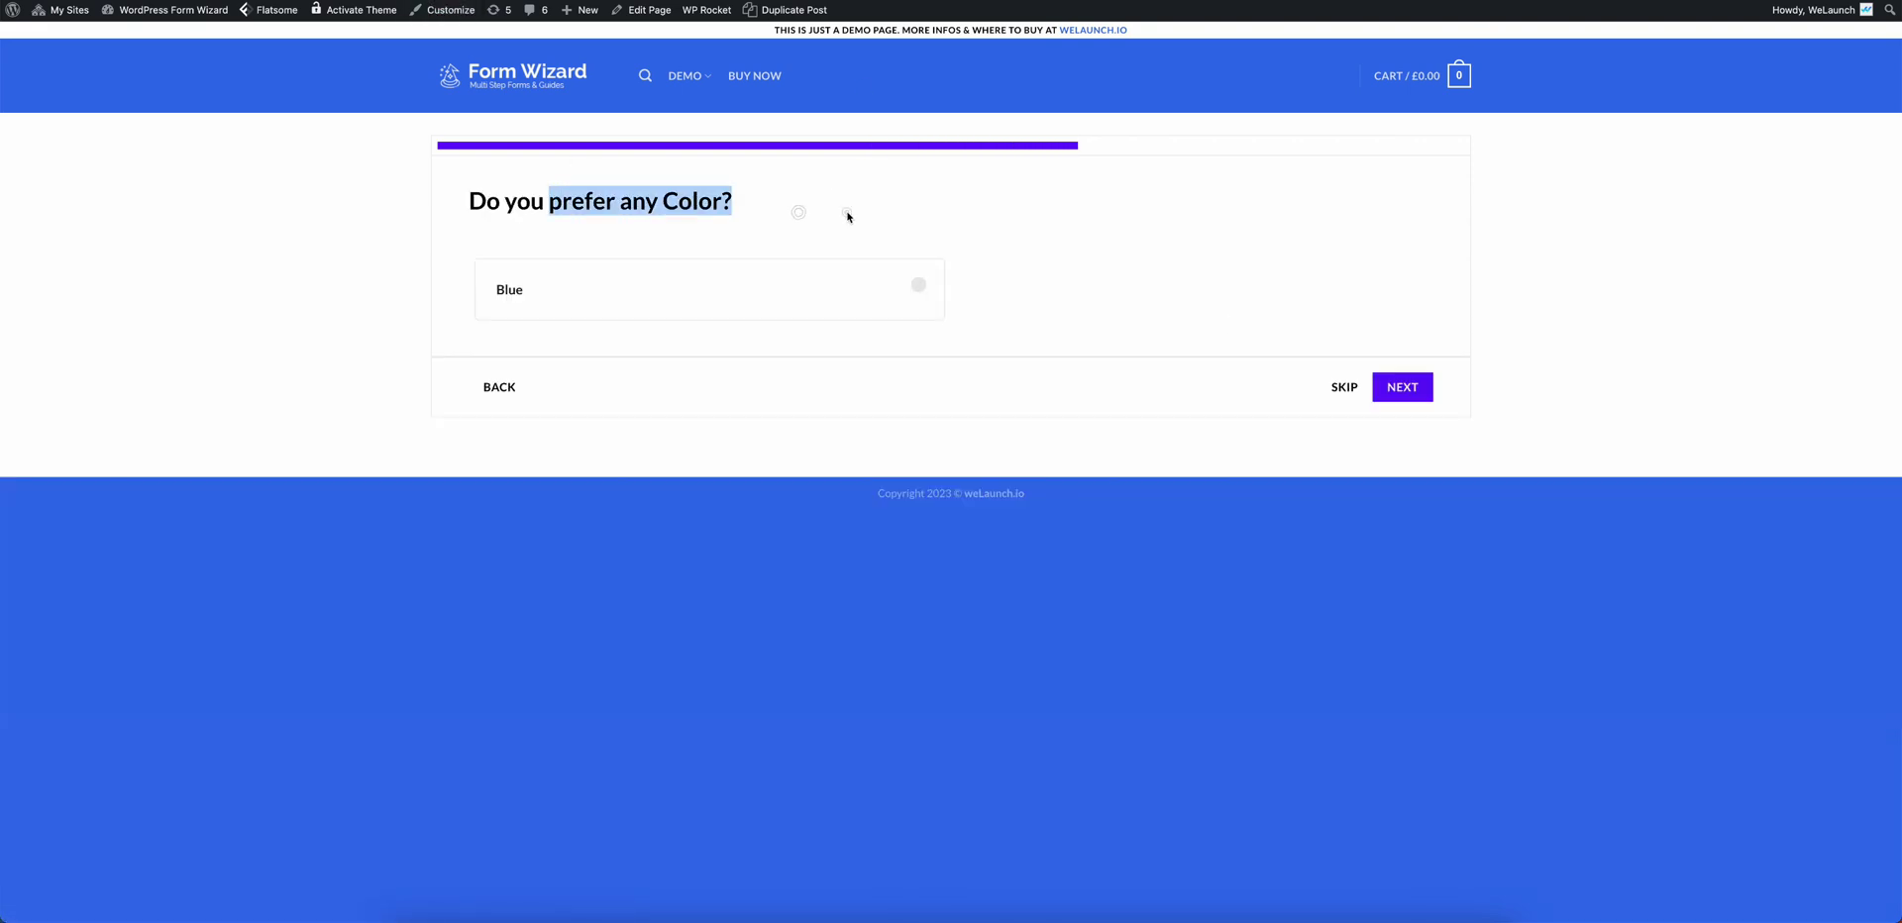
left_click(640, 199)
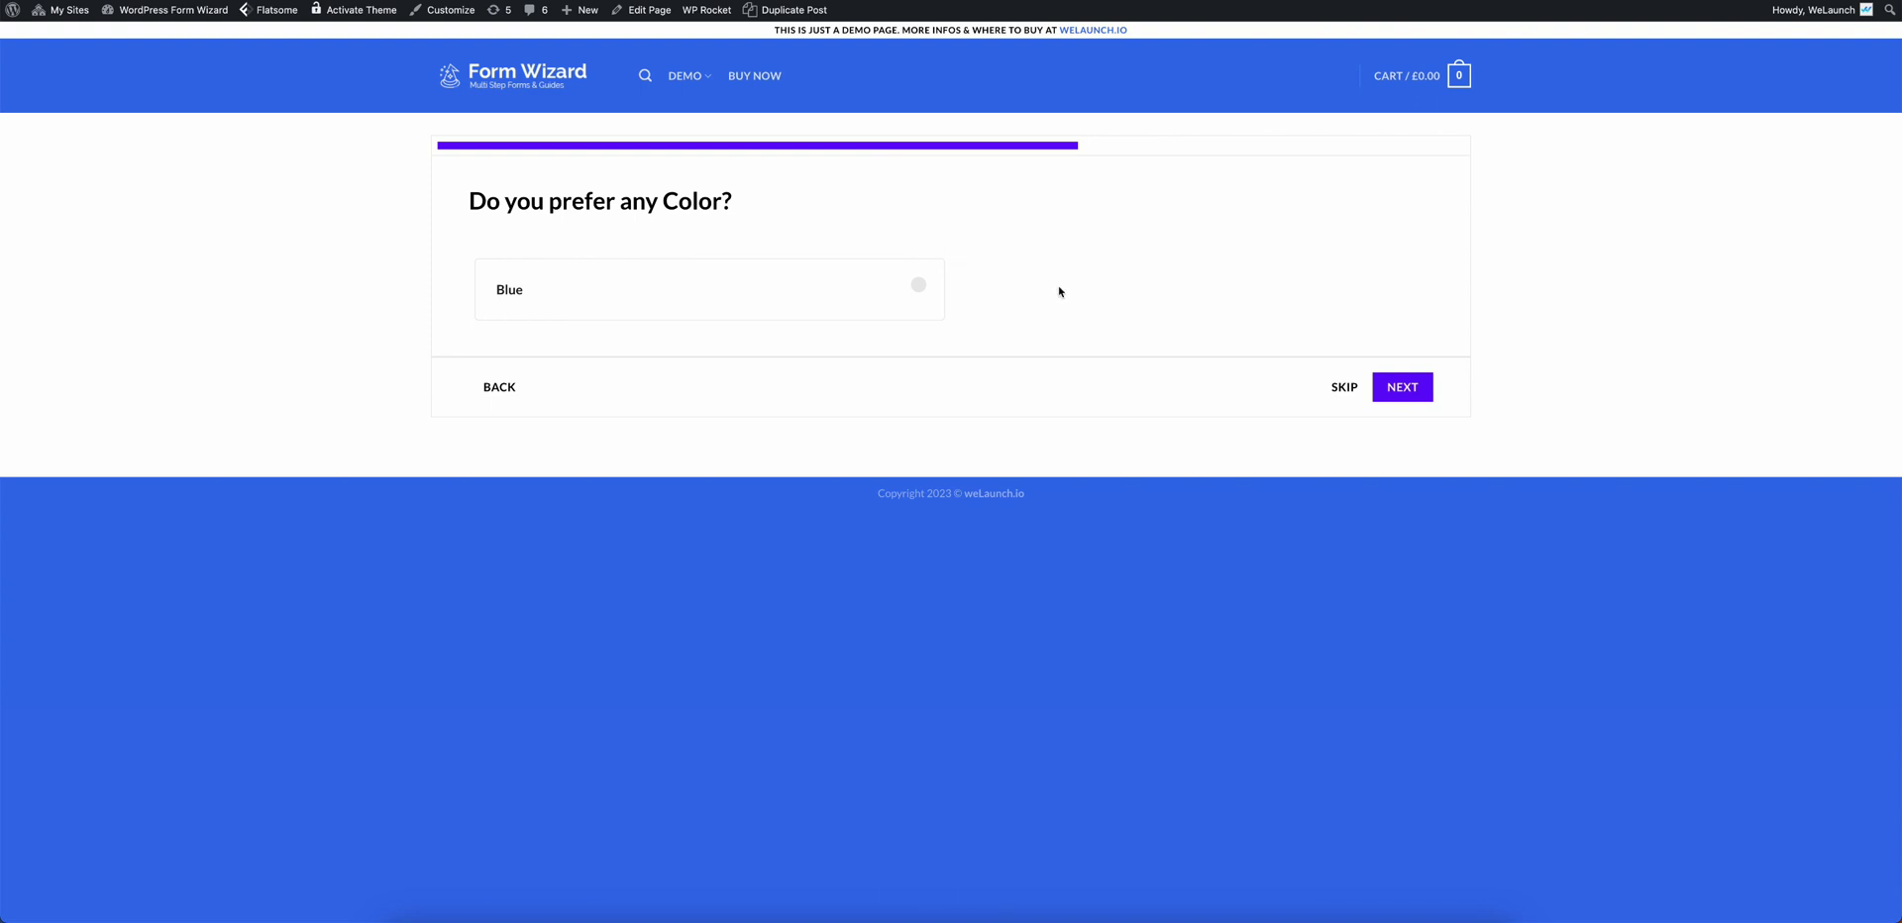
left_click(1343, 387)
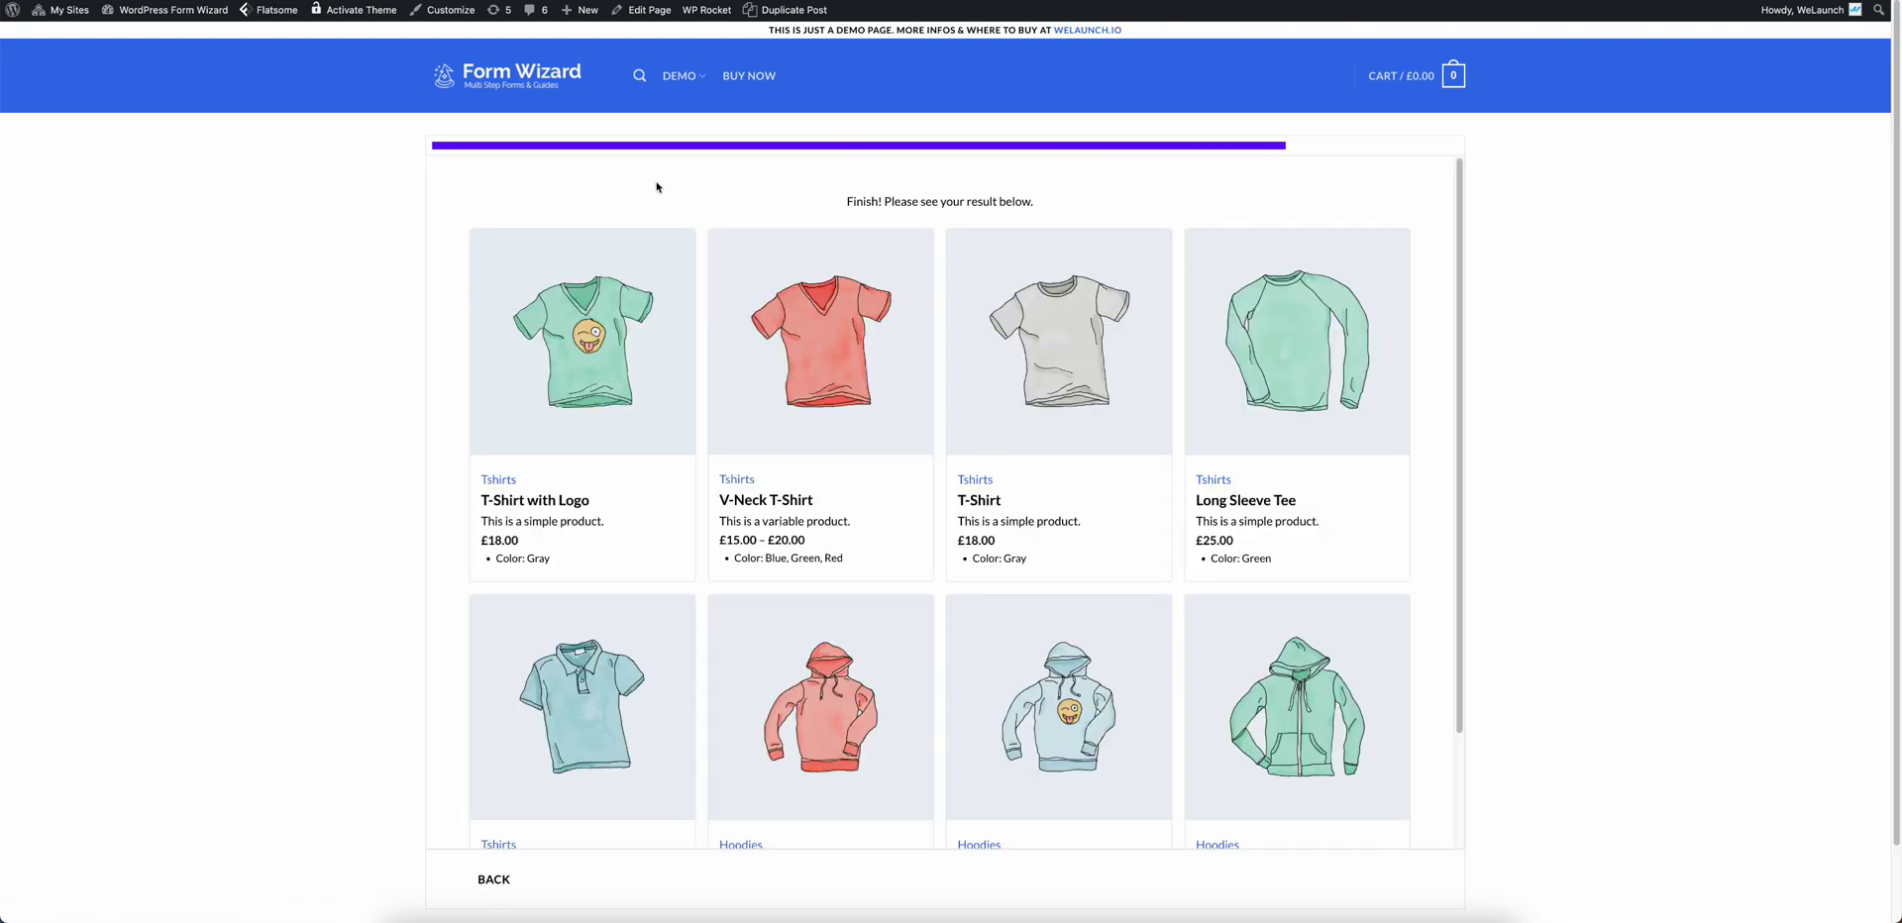
Examine the recommended products on the result page, including the Long Sleeve Tee's title, description, price and color
left_click(749, 183)
left_click(1287, 498)
mouse_move(1238, 521)
left_mouse_down()
mouse_move(1308, 522)
mouse_move(1273, 522)
left_mouse_up()
double_click(1225, 539)
triple_click(1240, 559)
left_click(1243, 560)
Open the Wizard Forms list in the WordPress dashboard and go over the Car Finder, Shopping Guide and Party Planner entries
left_click(173, 35)
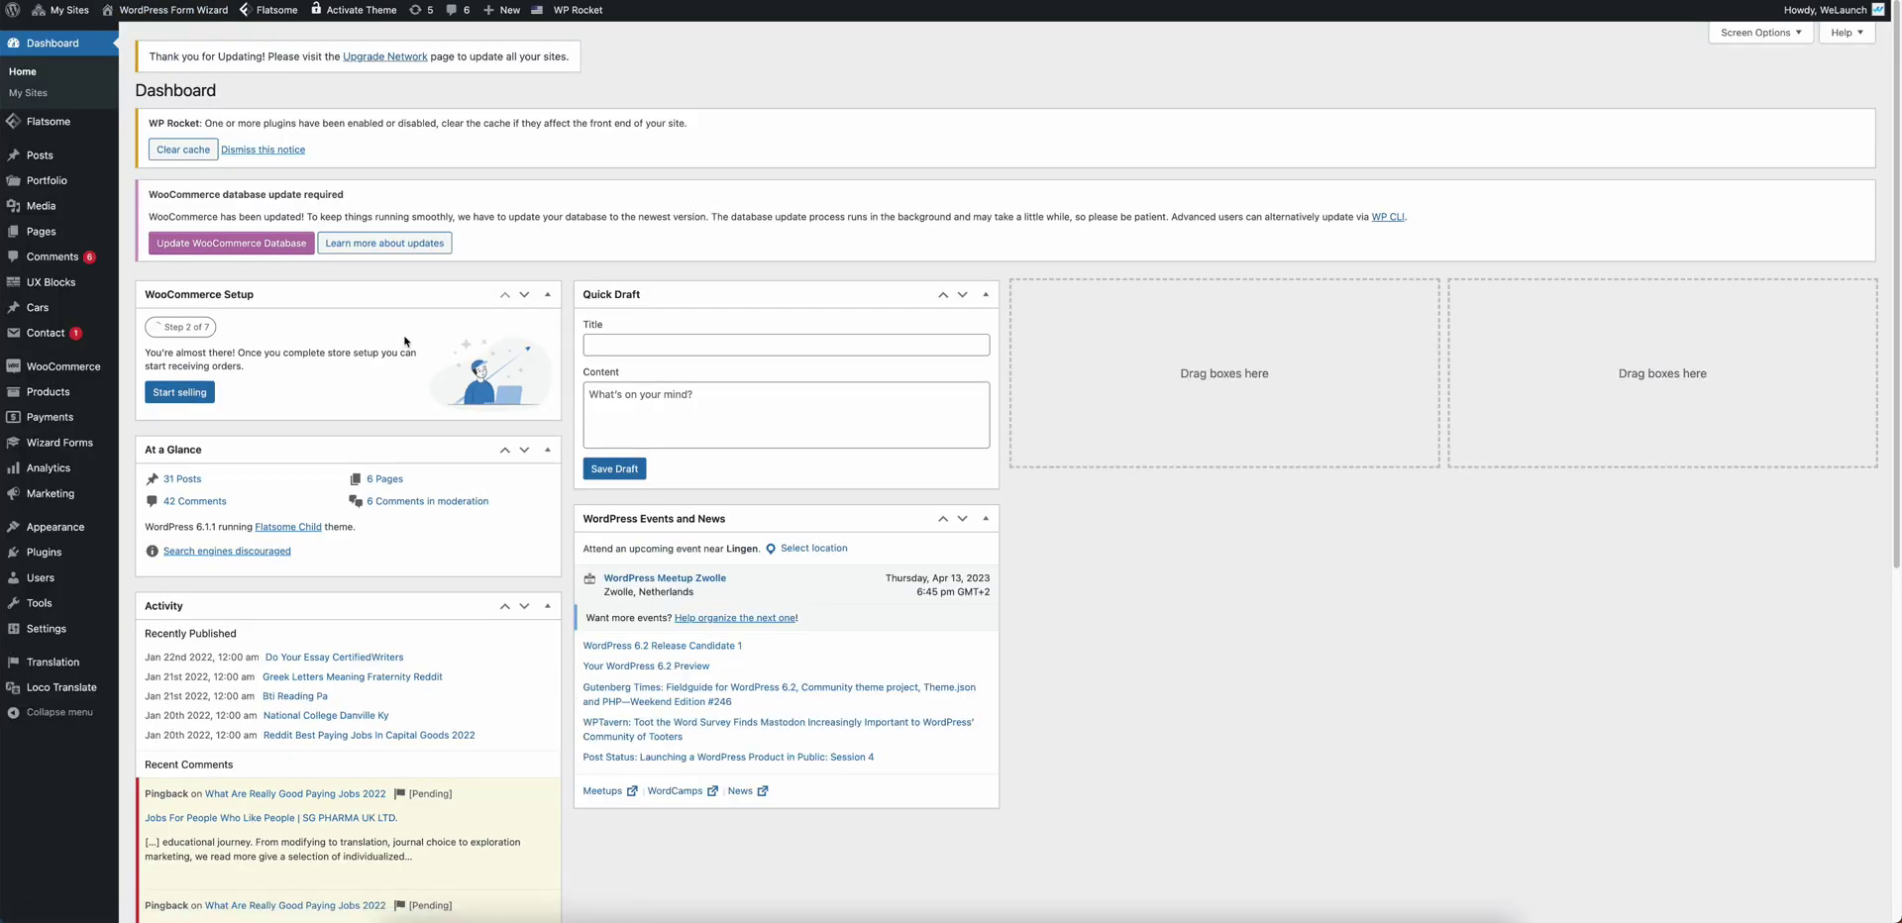
left_click(83, 445)
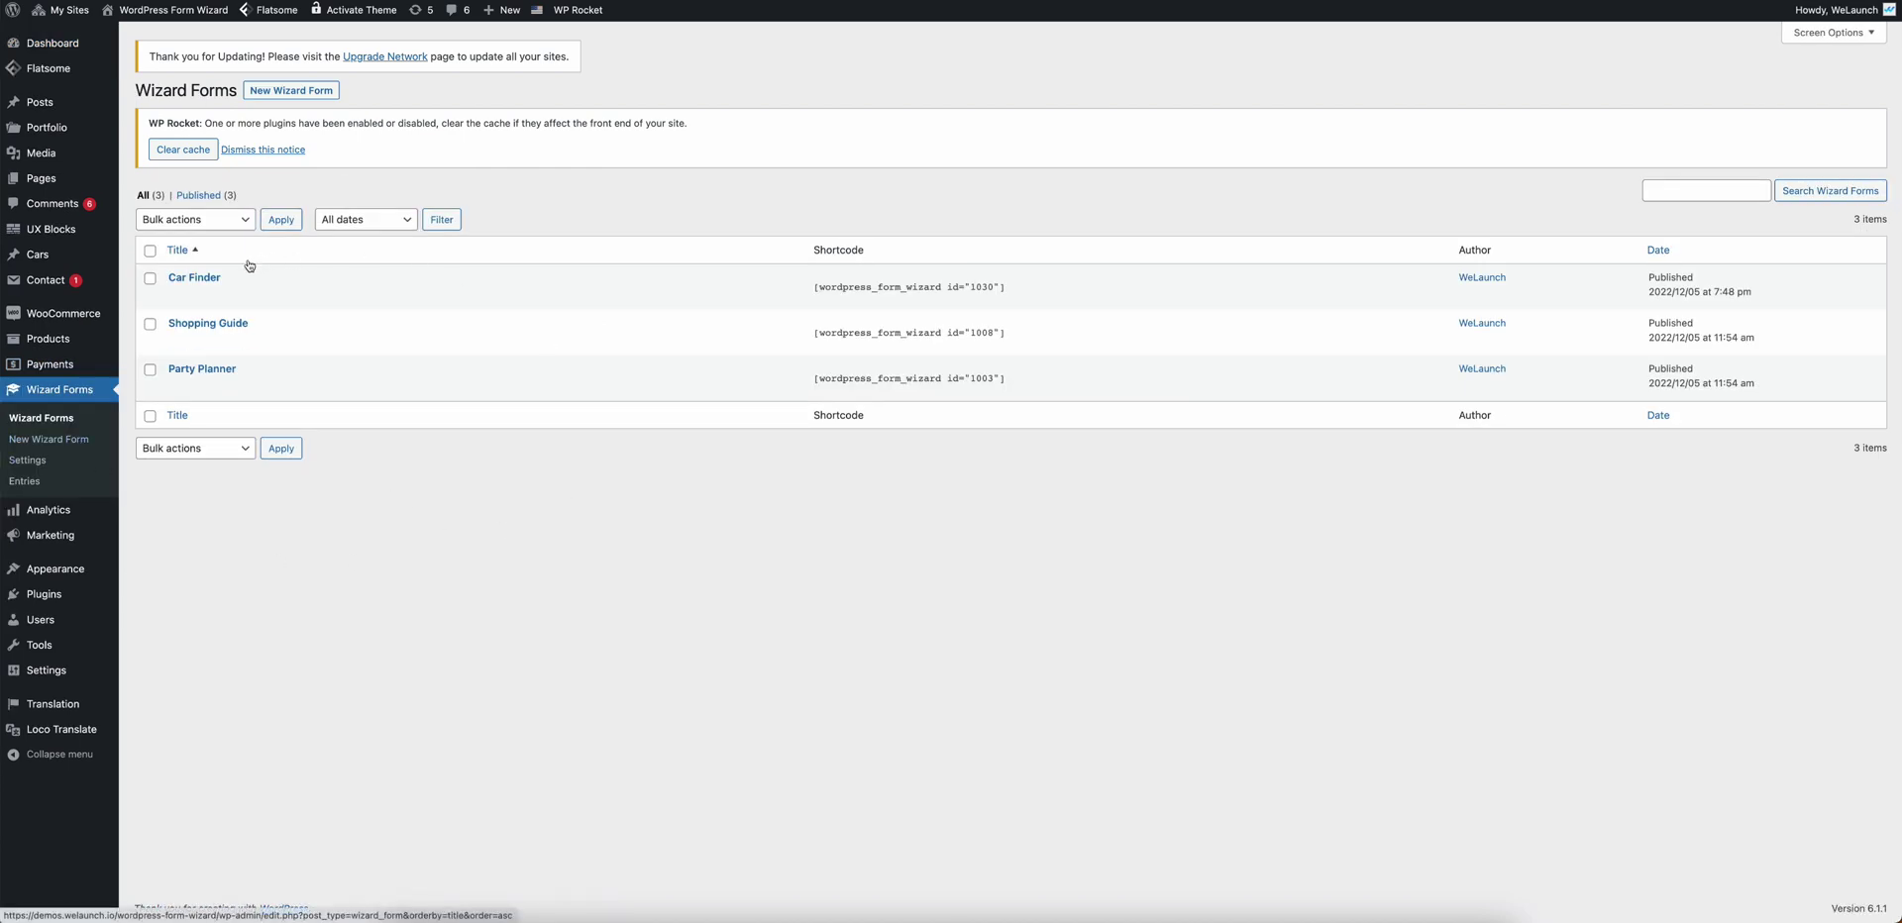
left_click_drag(228, 279, 165, 283)
left_click_drag(255, 324, 167, 325)
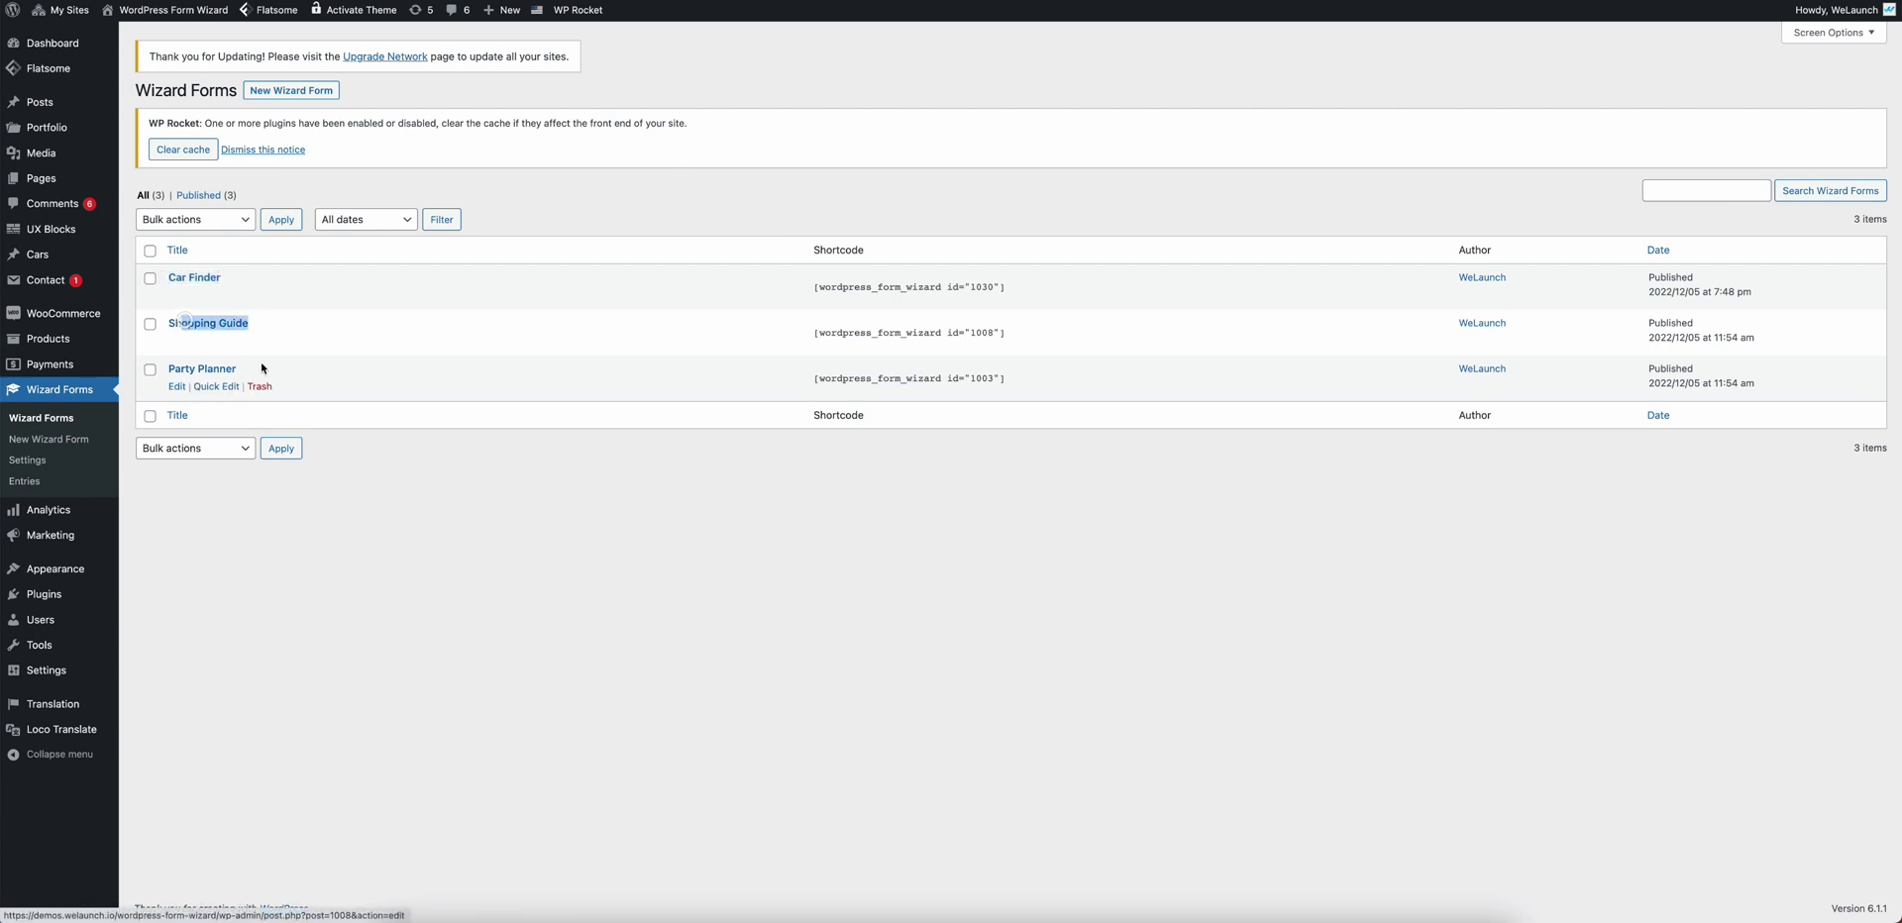
left_click_drag(242, 370, 175, 360)
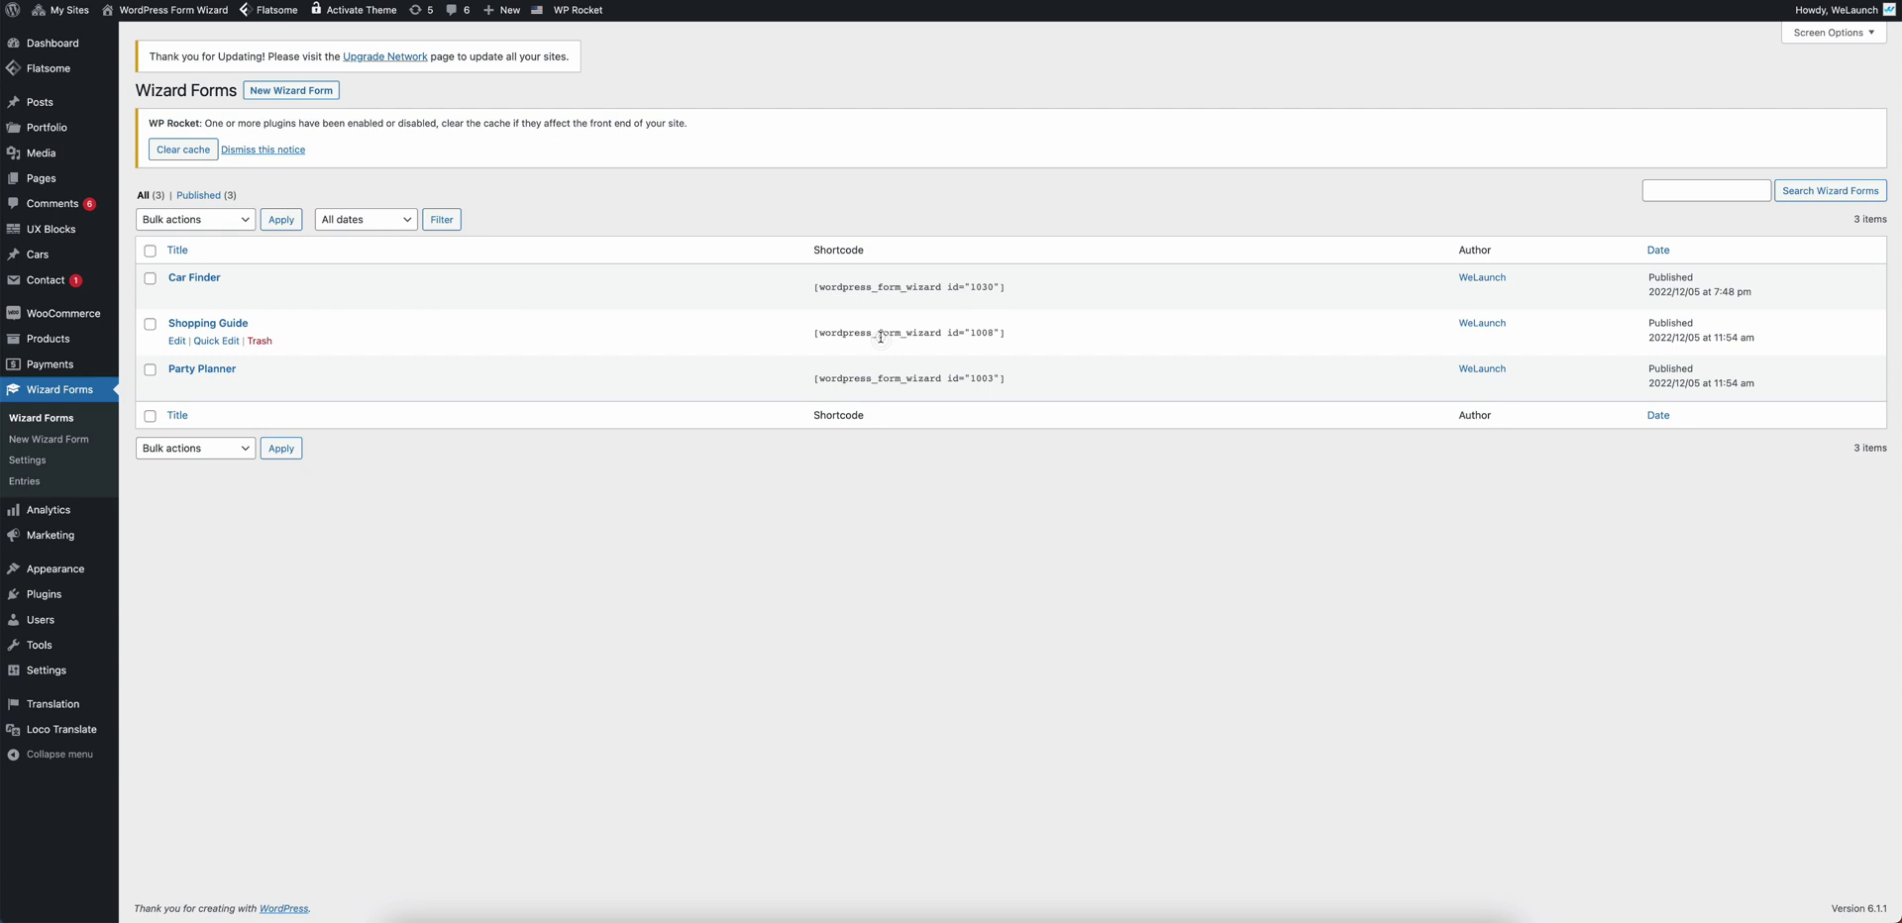
Examine the shortcode listed for the Shopping Guide form
left_click_drag(816, 333, 1008, 334)
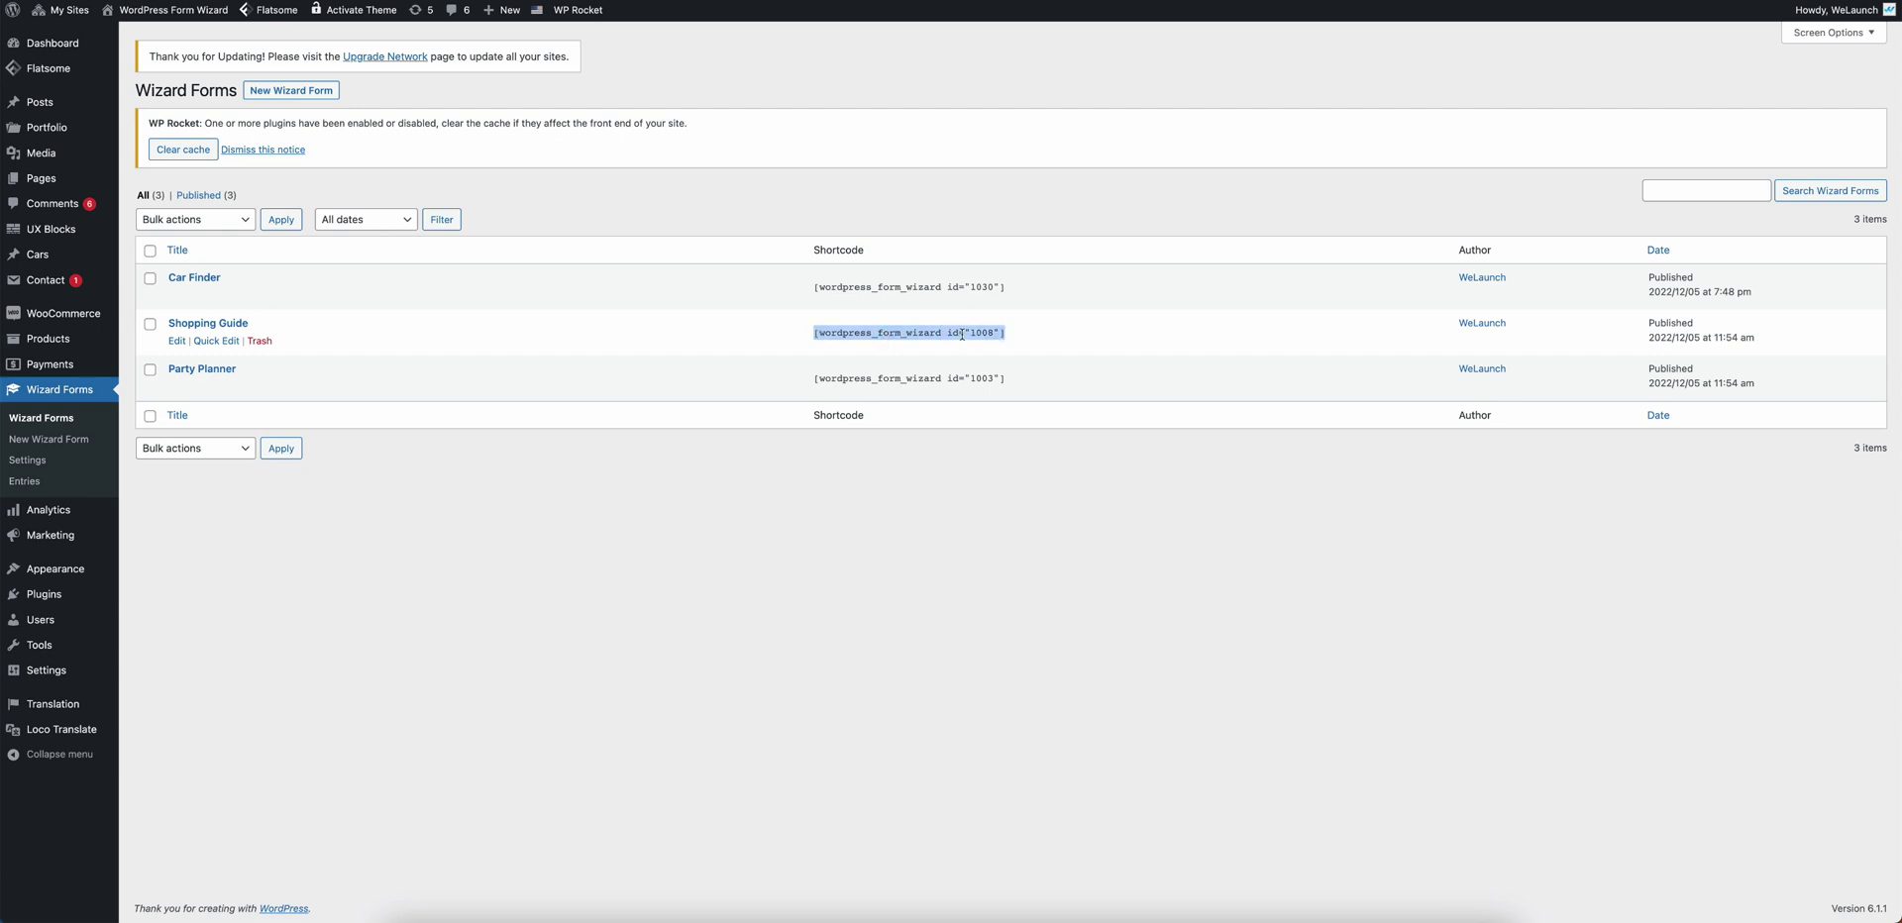
left_click(829, 478)
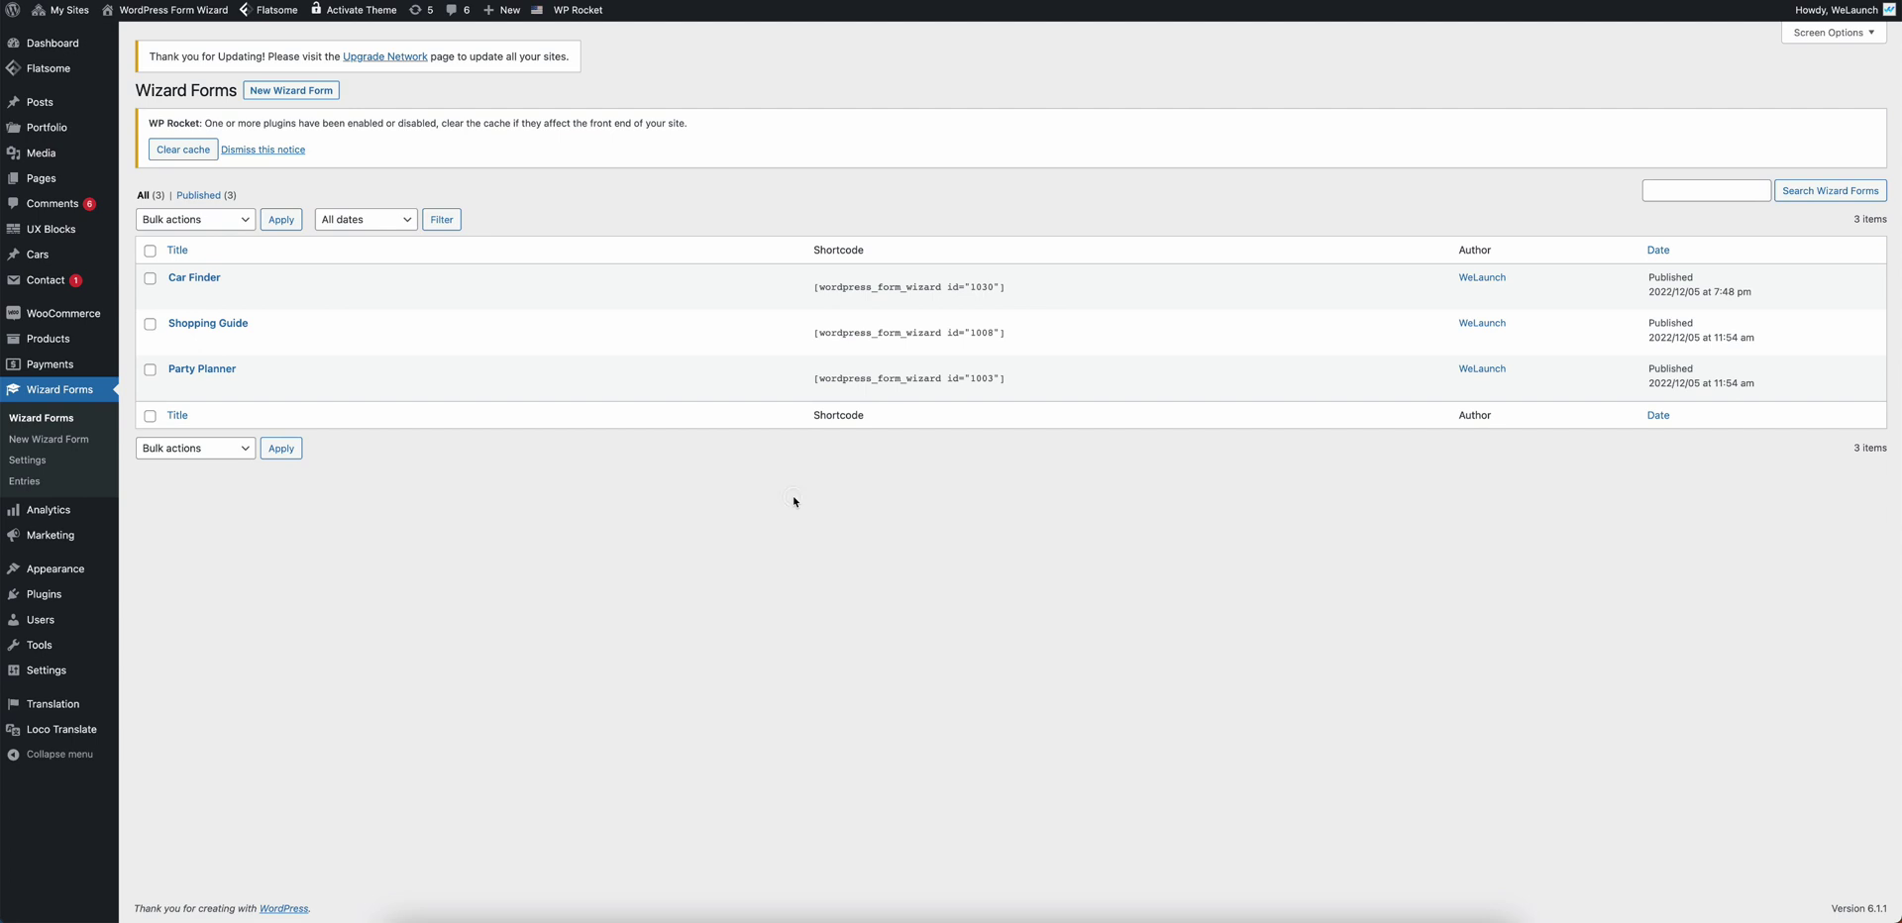
left_click(794, 499)
Open the Shopping Guide form for editing and review its general settings, including Show Mail Form
left_click(175, 341)
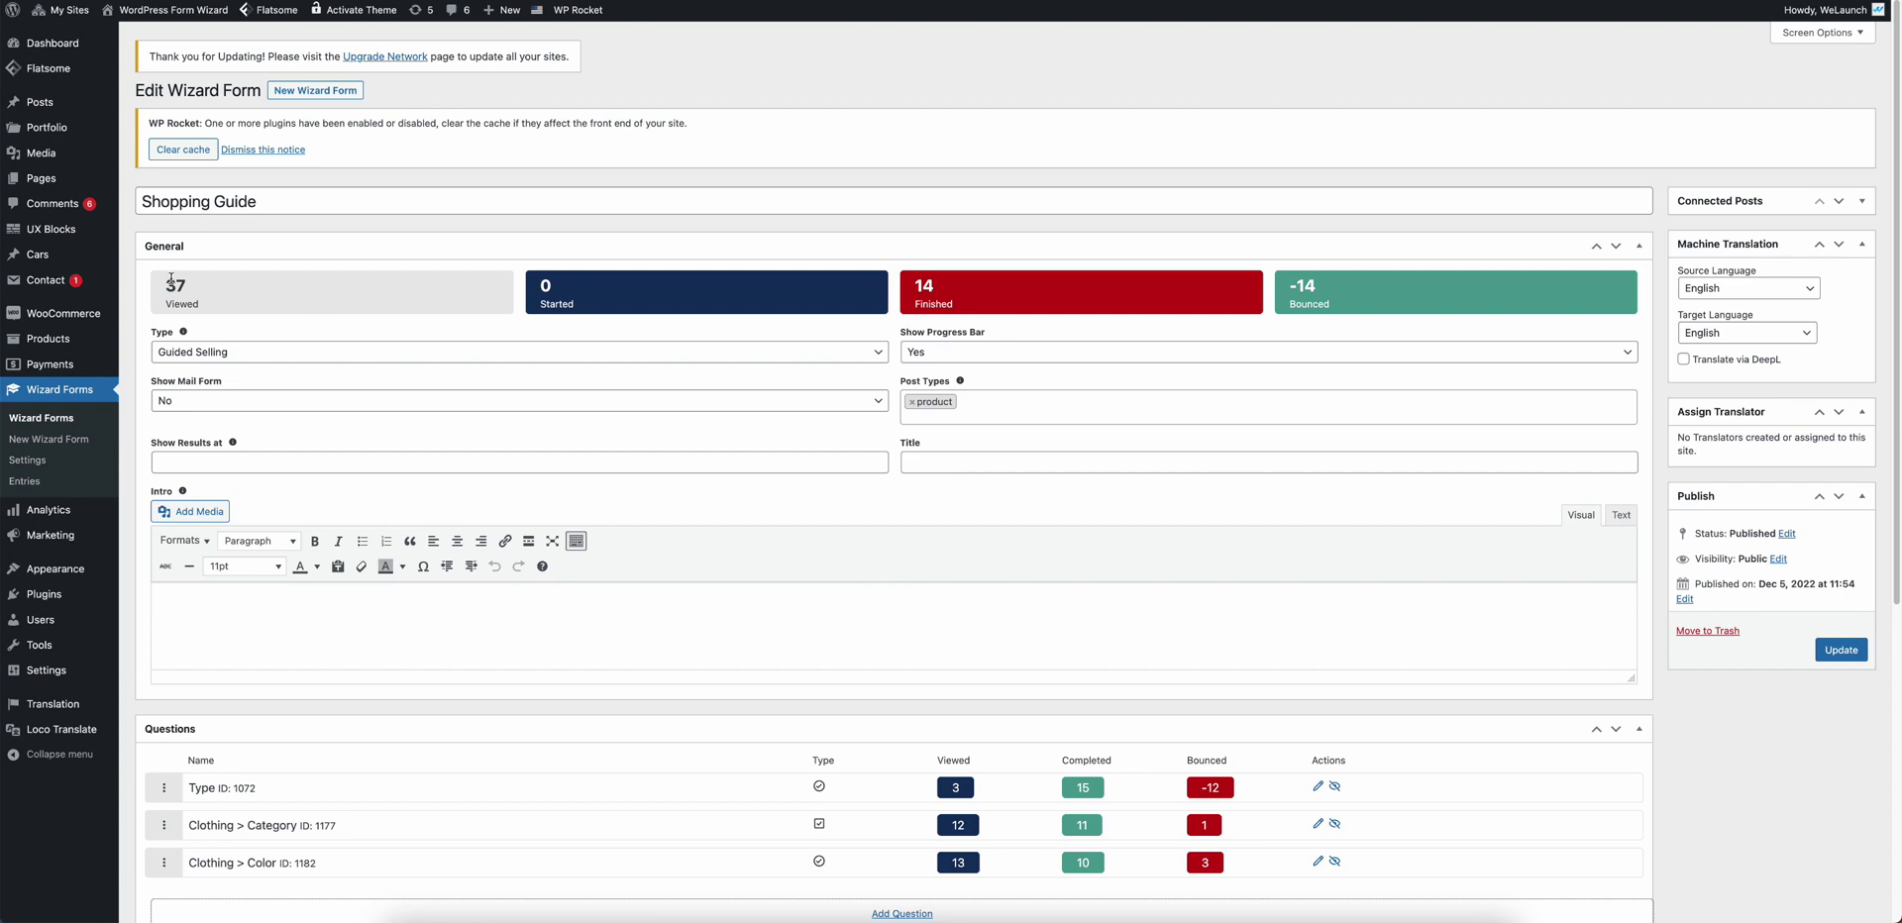
scroll(591, 282, "down", 3)
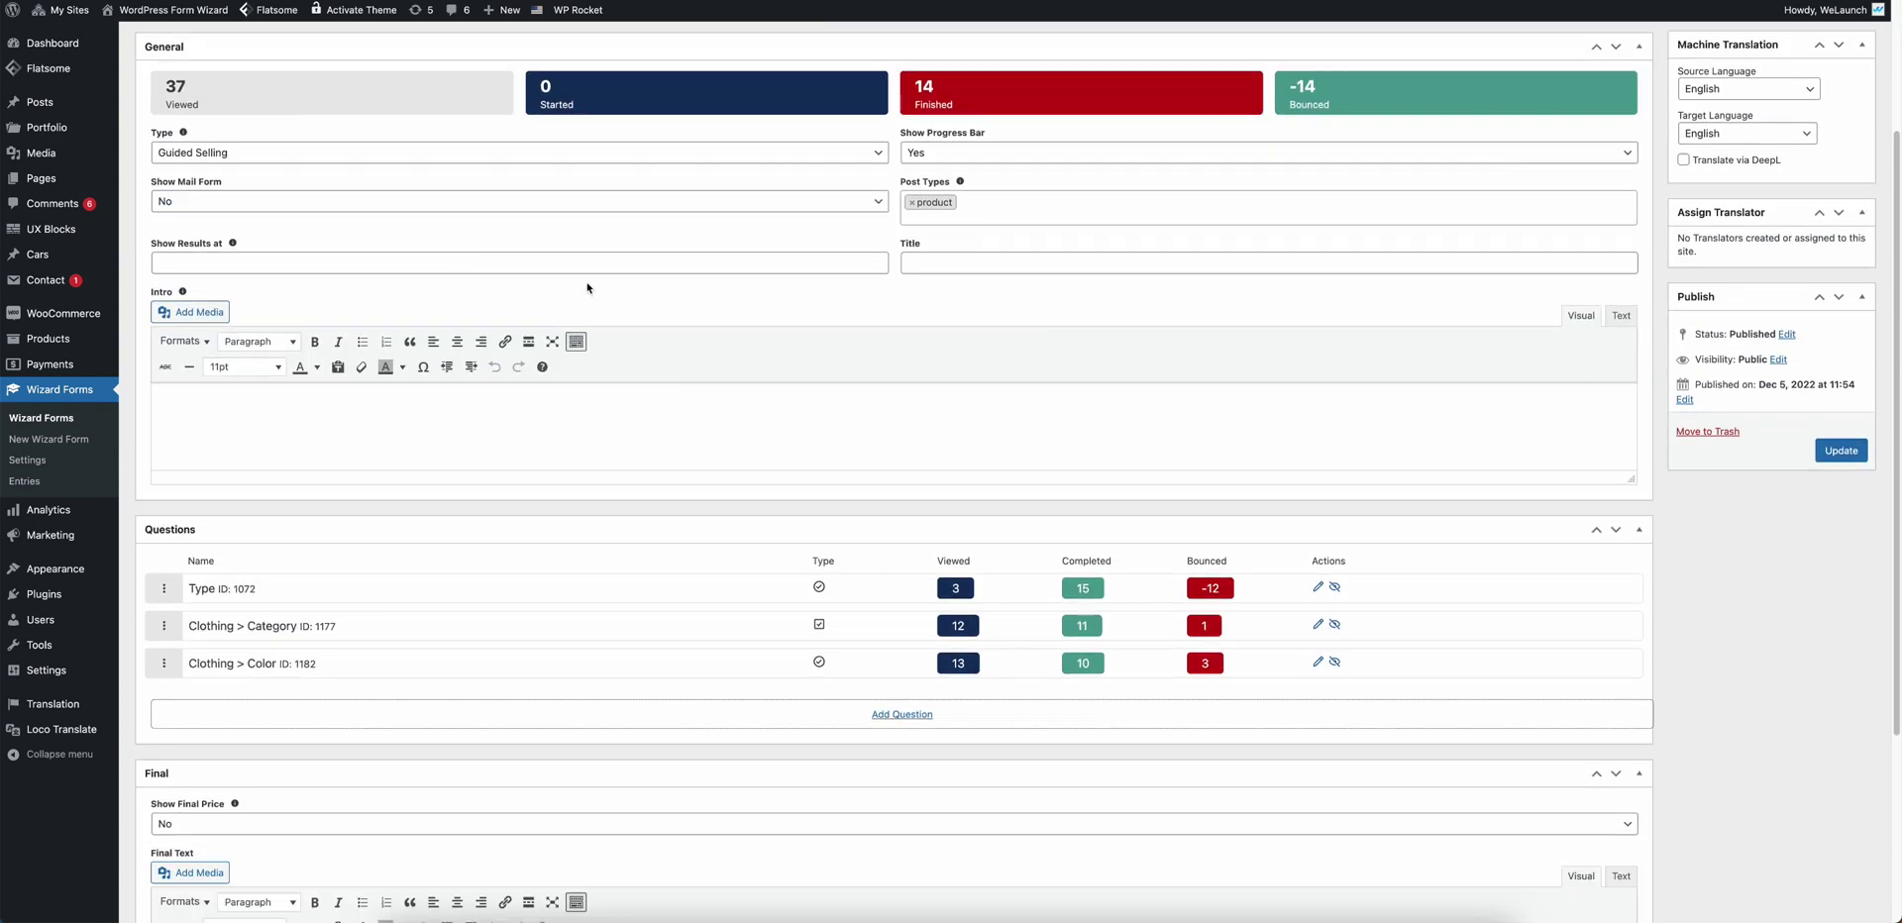
left_click_drag(152, 182, 307, 186)
left_click(337, 213)
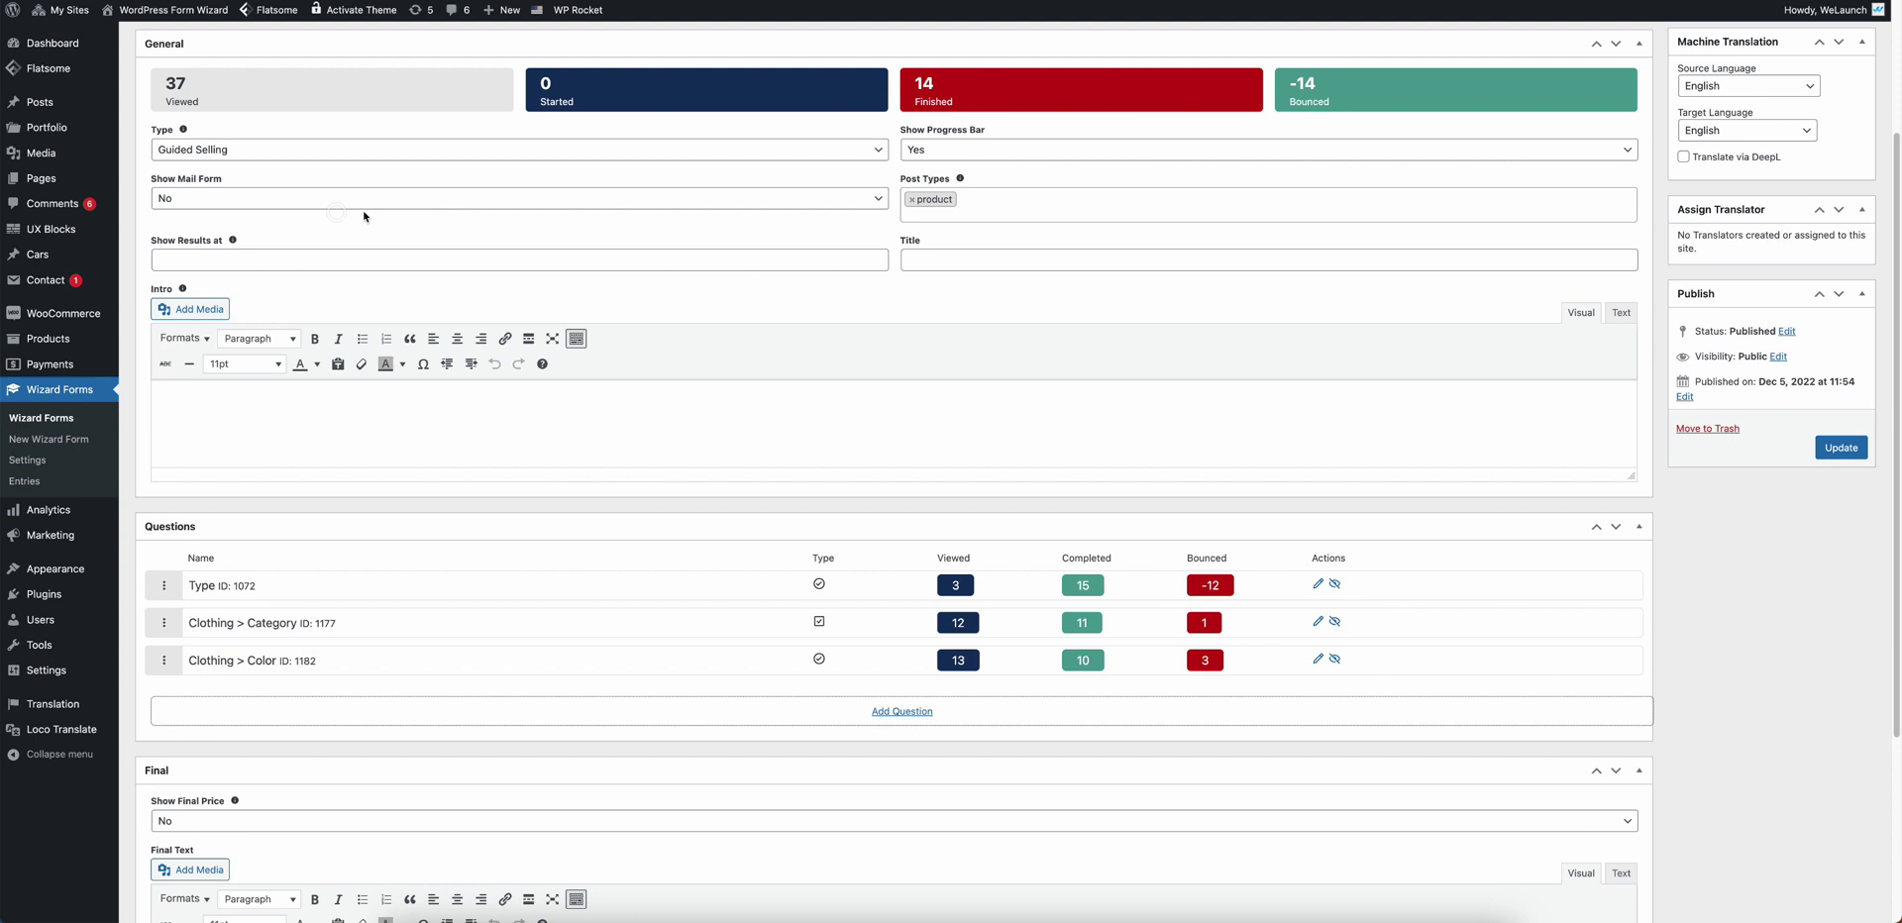
Review the Shopping Guide's question list and the final text shown above the results
scroll(363, 216, "down", 3)
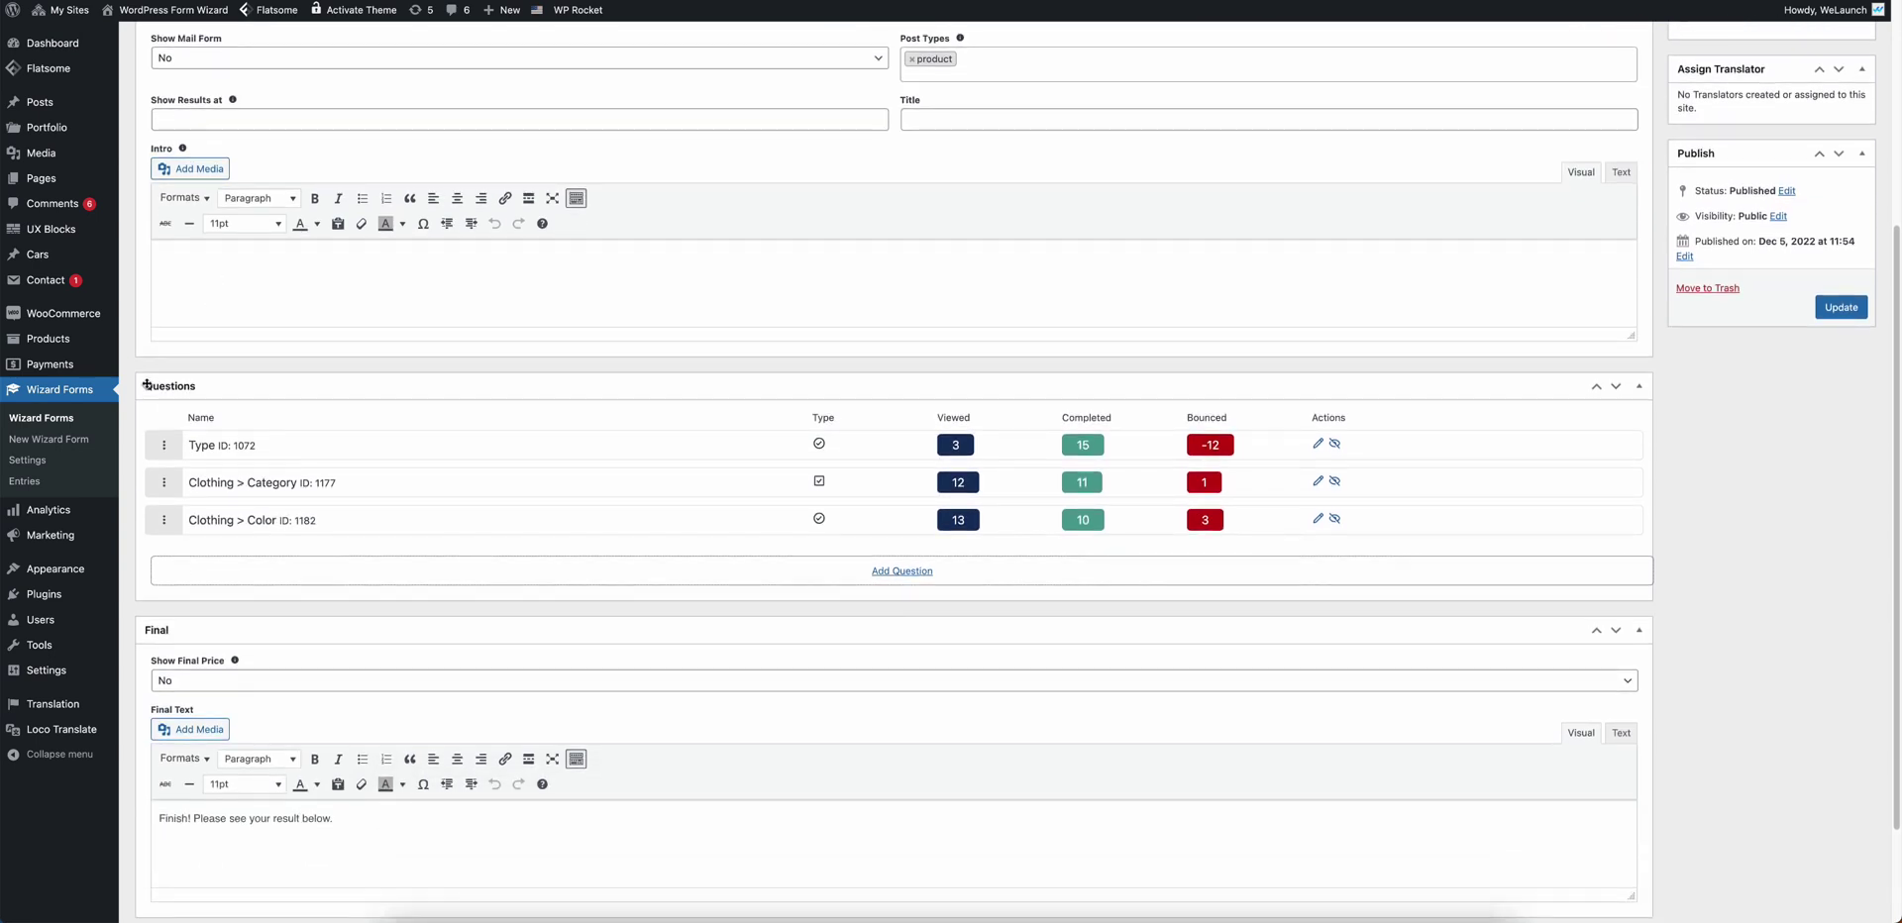
scroll(863, 363, "down", 2)
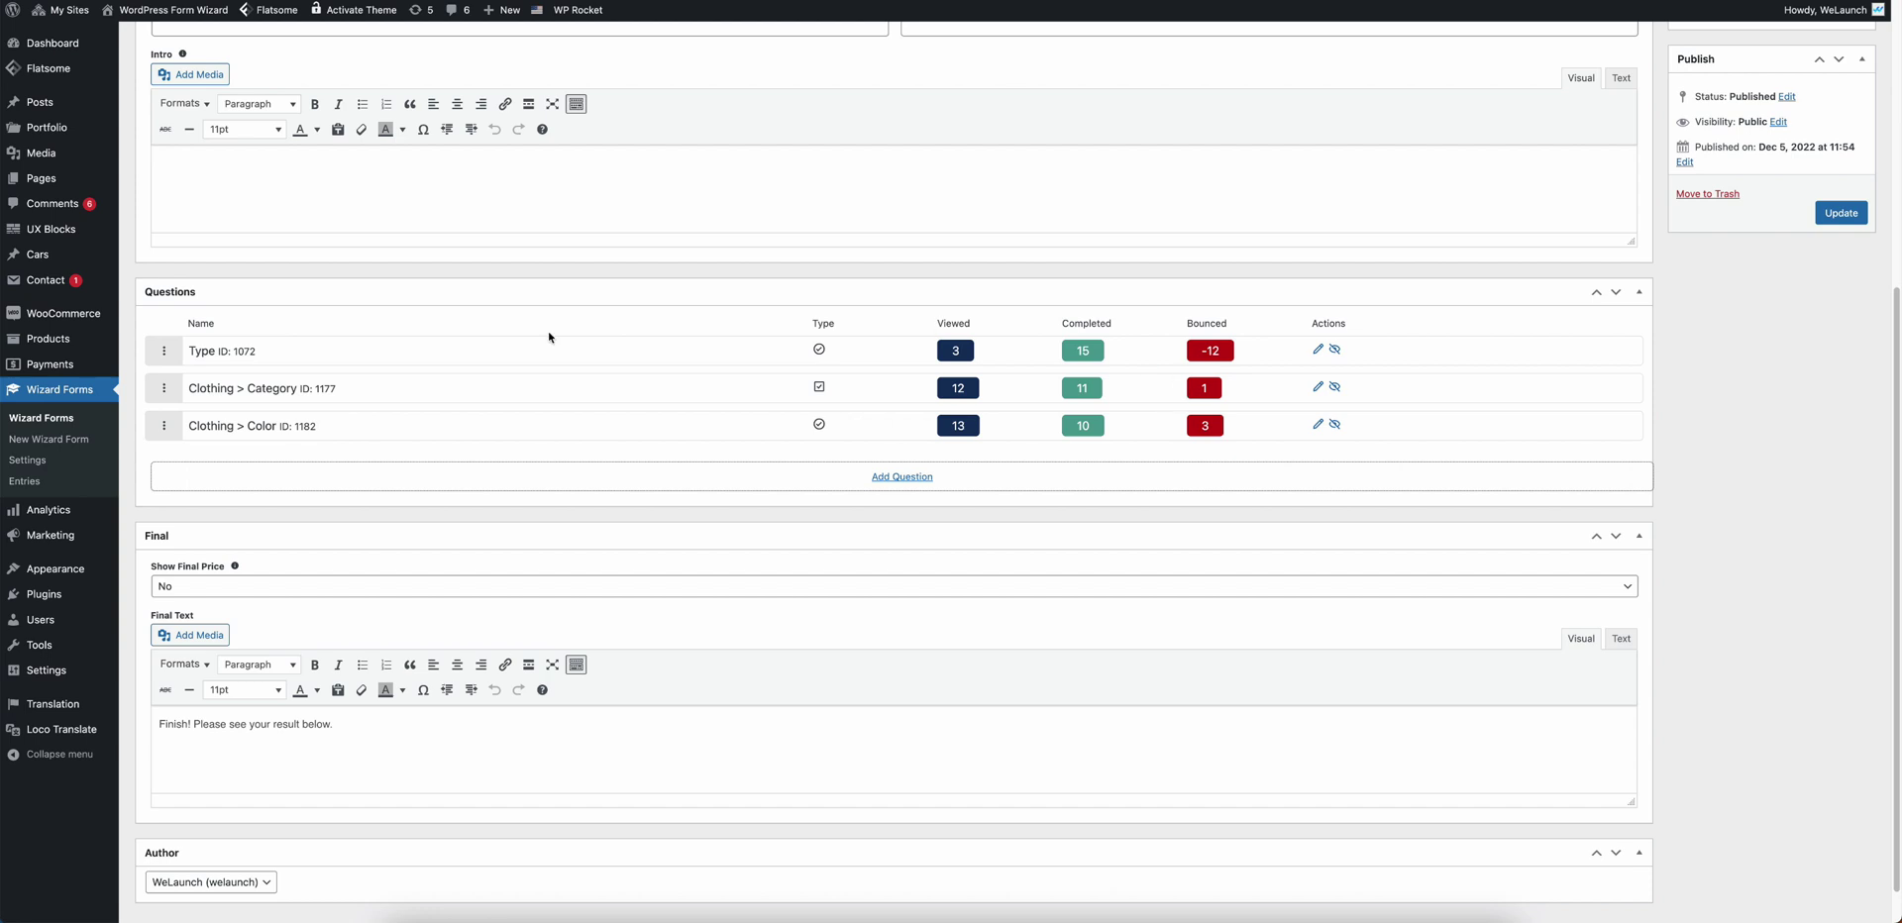
mouse_move(165, 426)
left_mouse_down()
mouse_move(167, 372)
mouse_move(174, 454)
left_mouse_up()
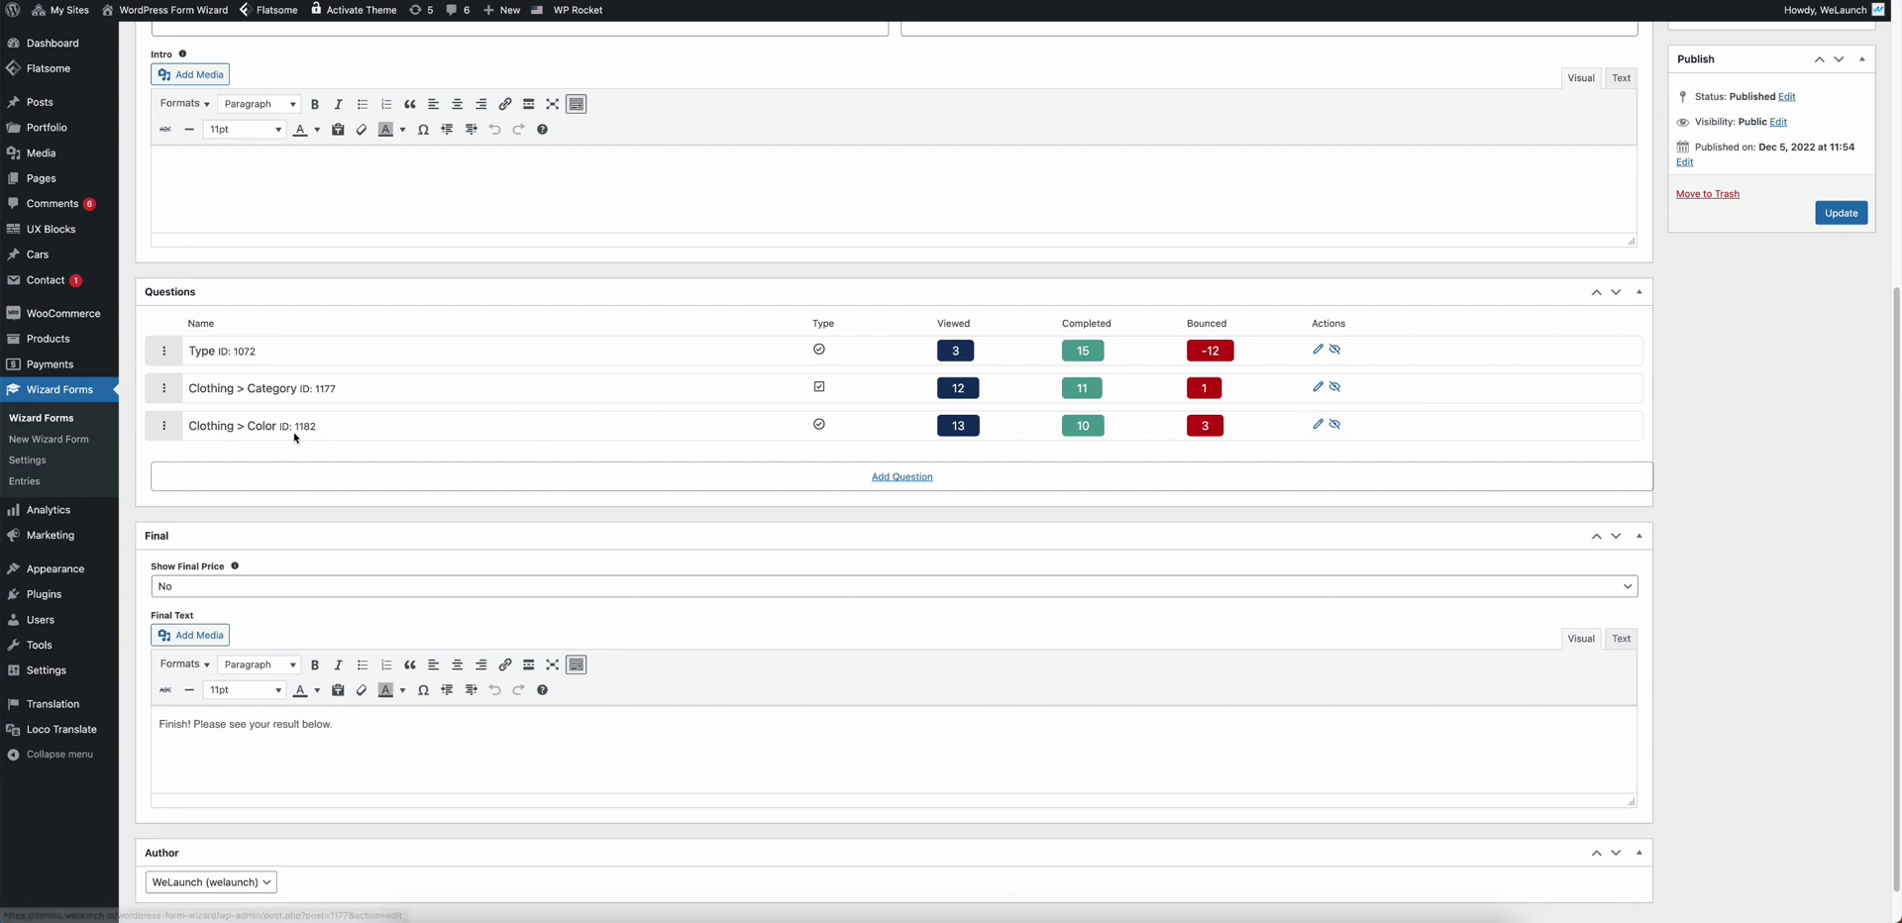
scroll(349, 456, "down", 1)
left_click_drag(141, 671, 394, 691)
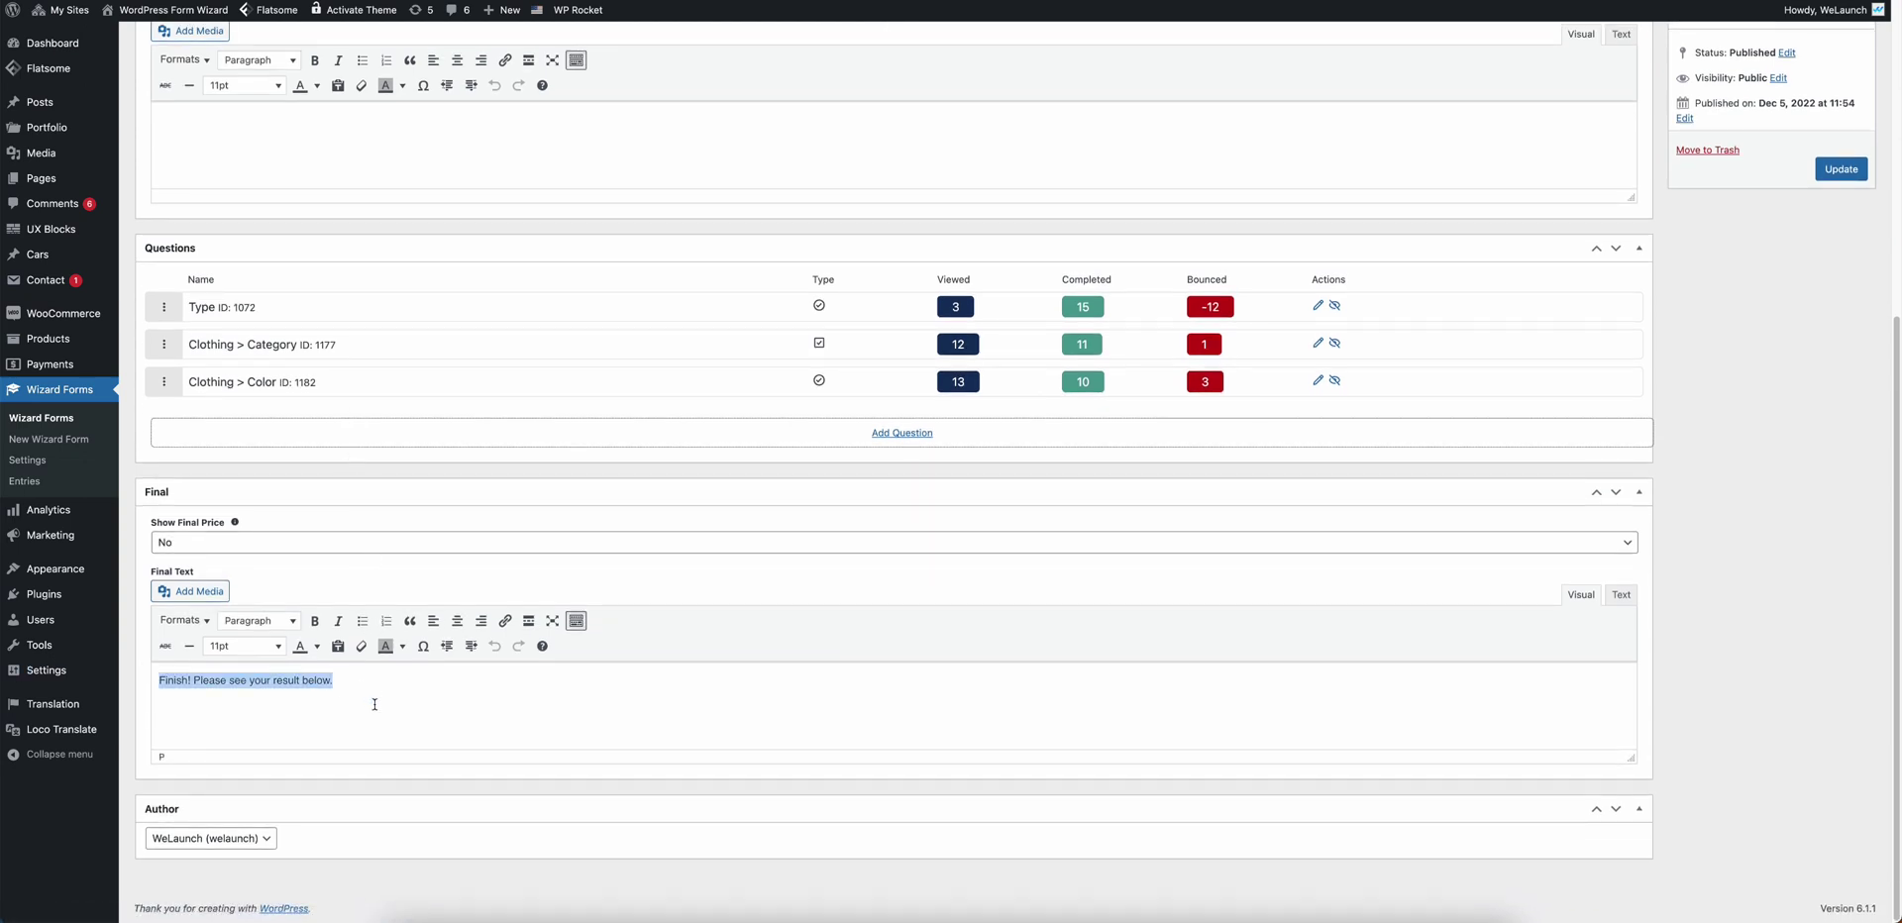
left_click(393, 691)
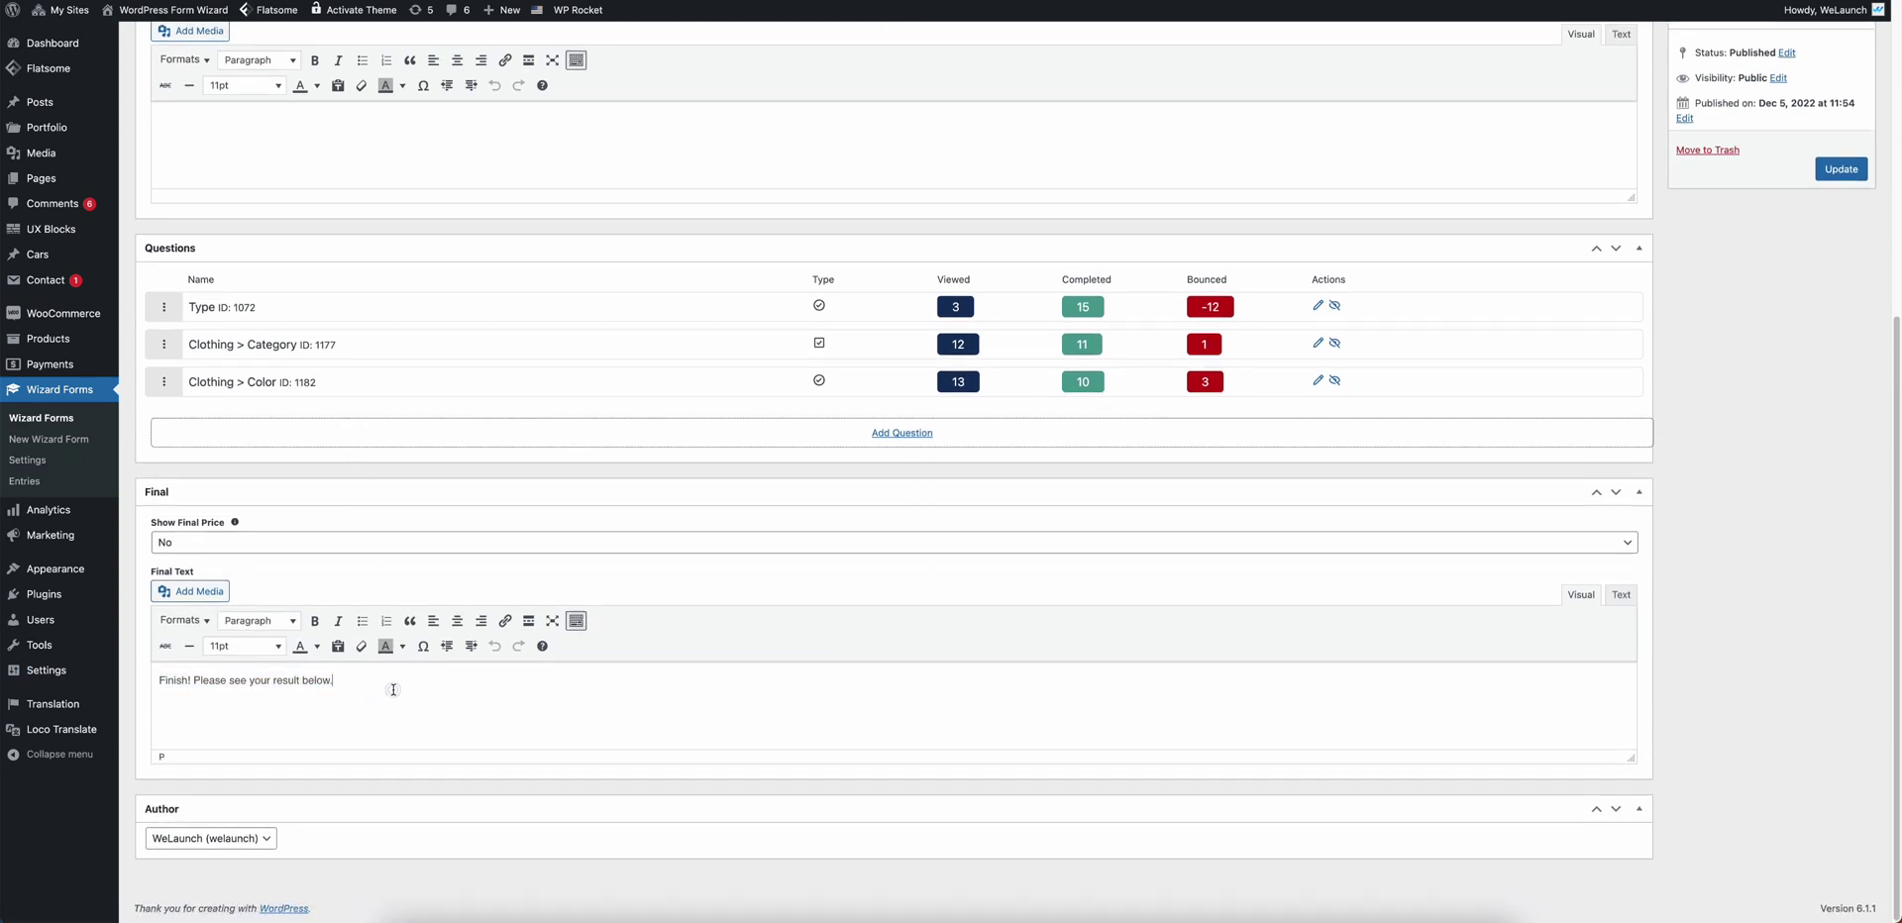
Open the Wizard Forms settings page and check the plugin name and version in its header
left_click(63, 466)
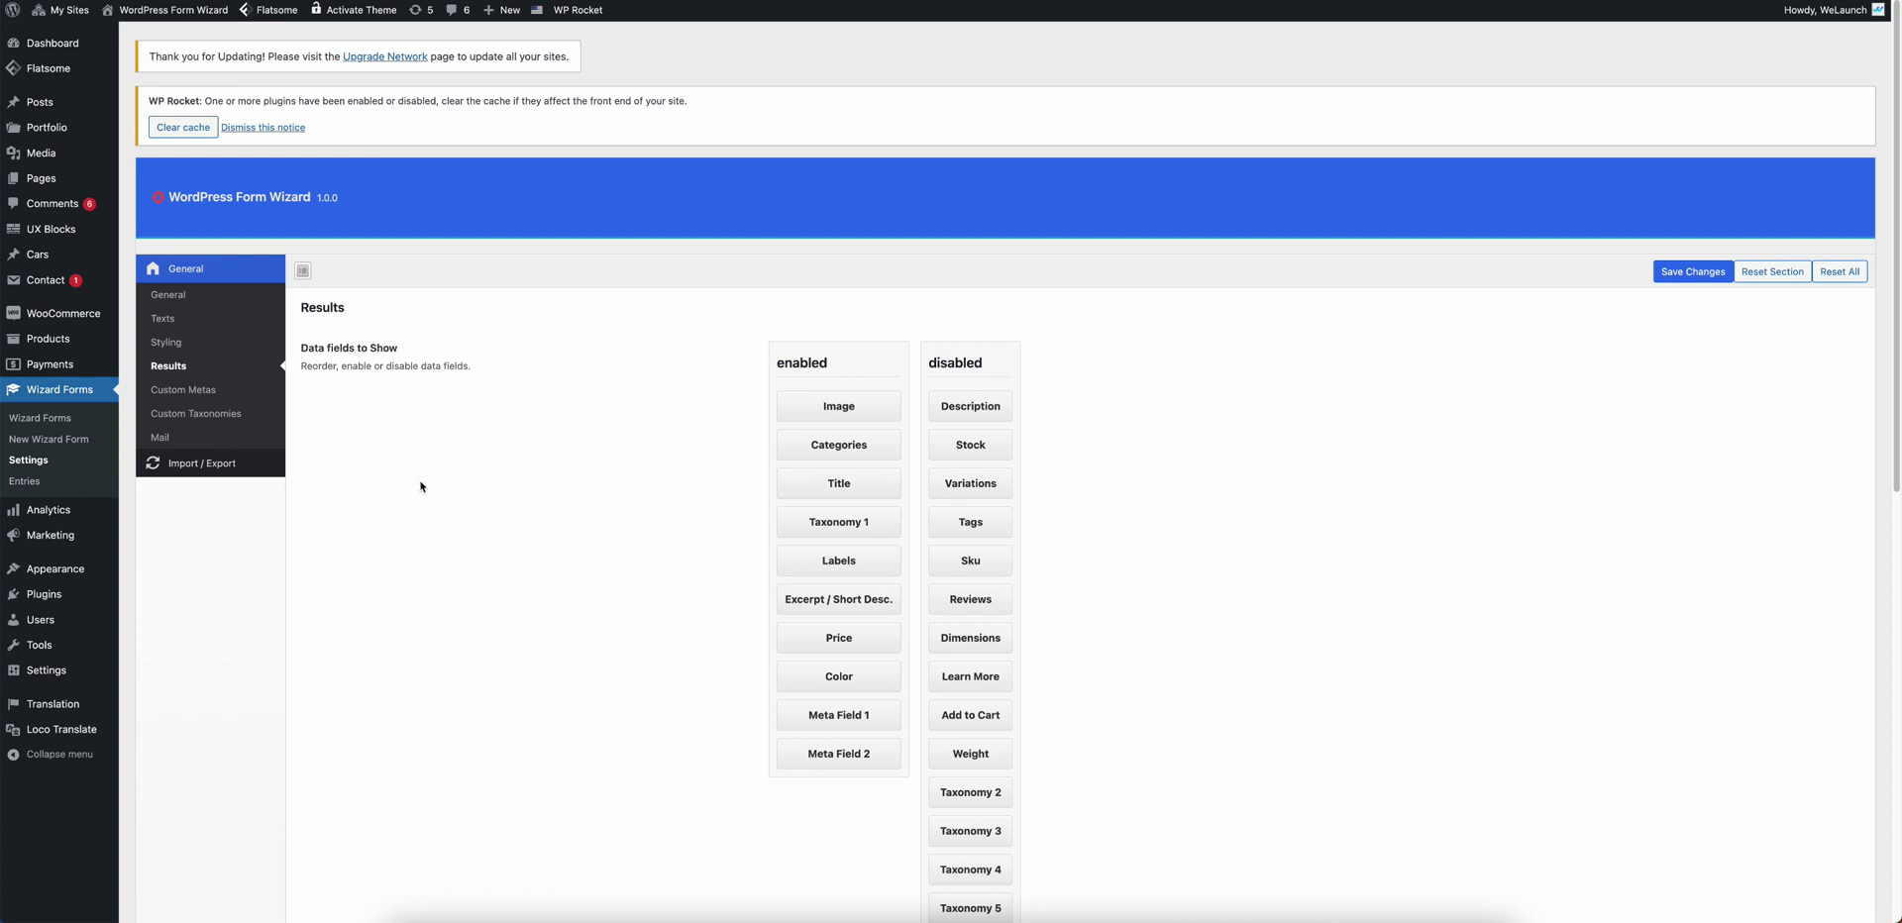
left_click_drag(216, 196, 351, 190)
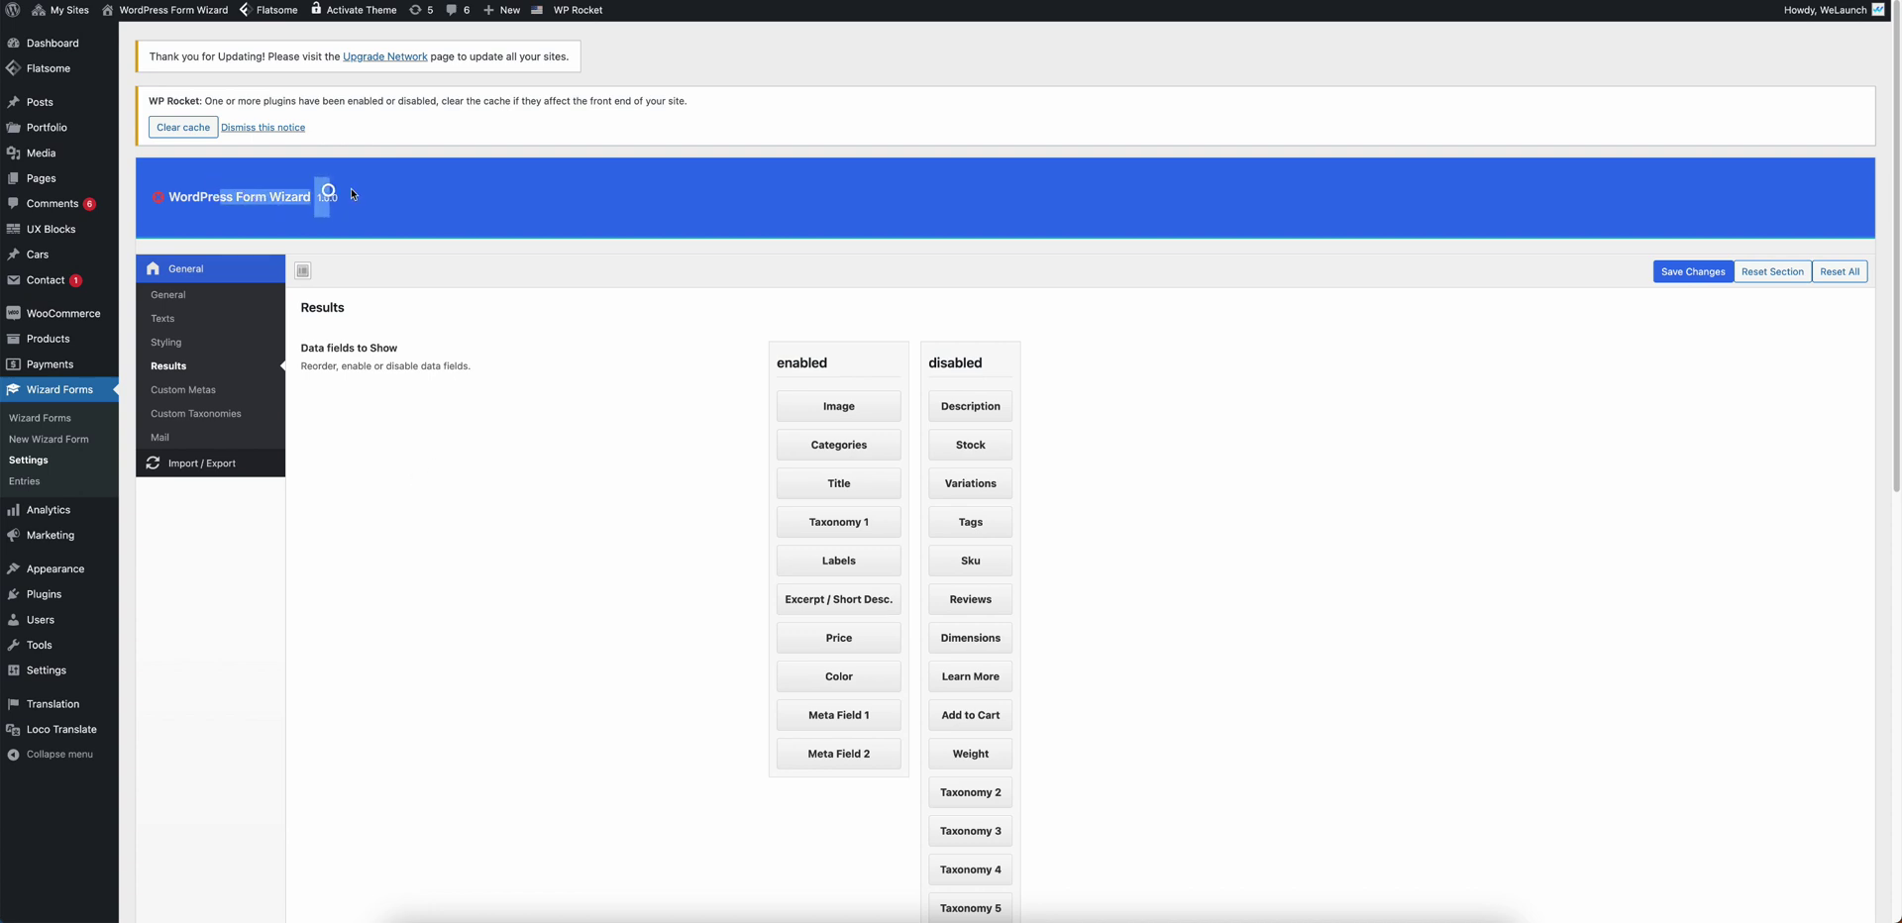
left_click(349, 200)
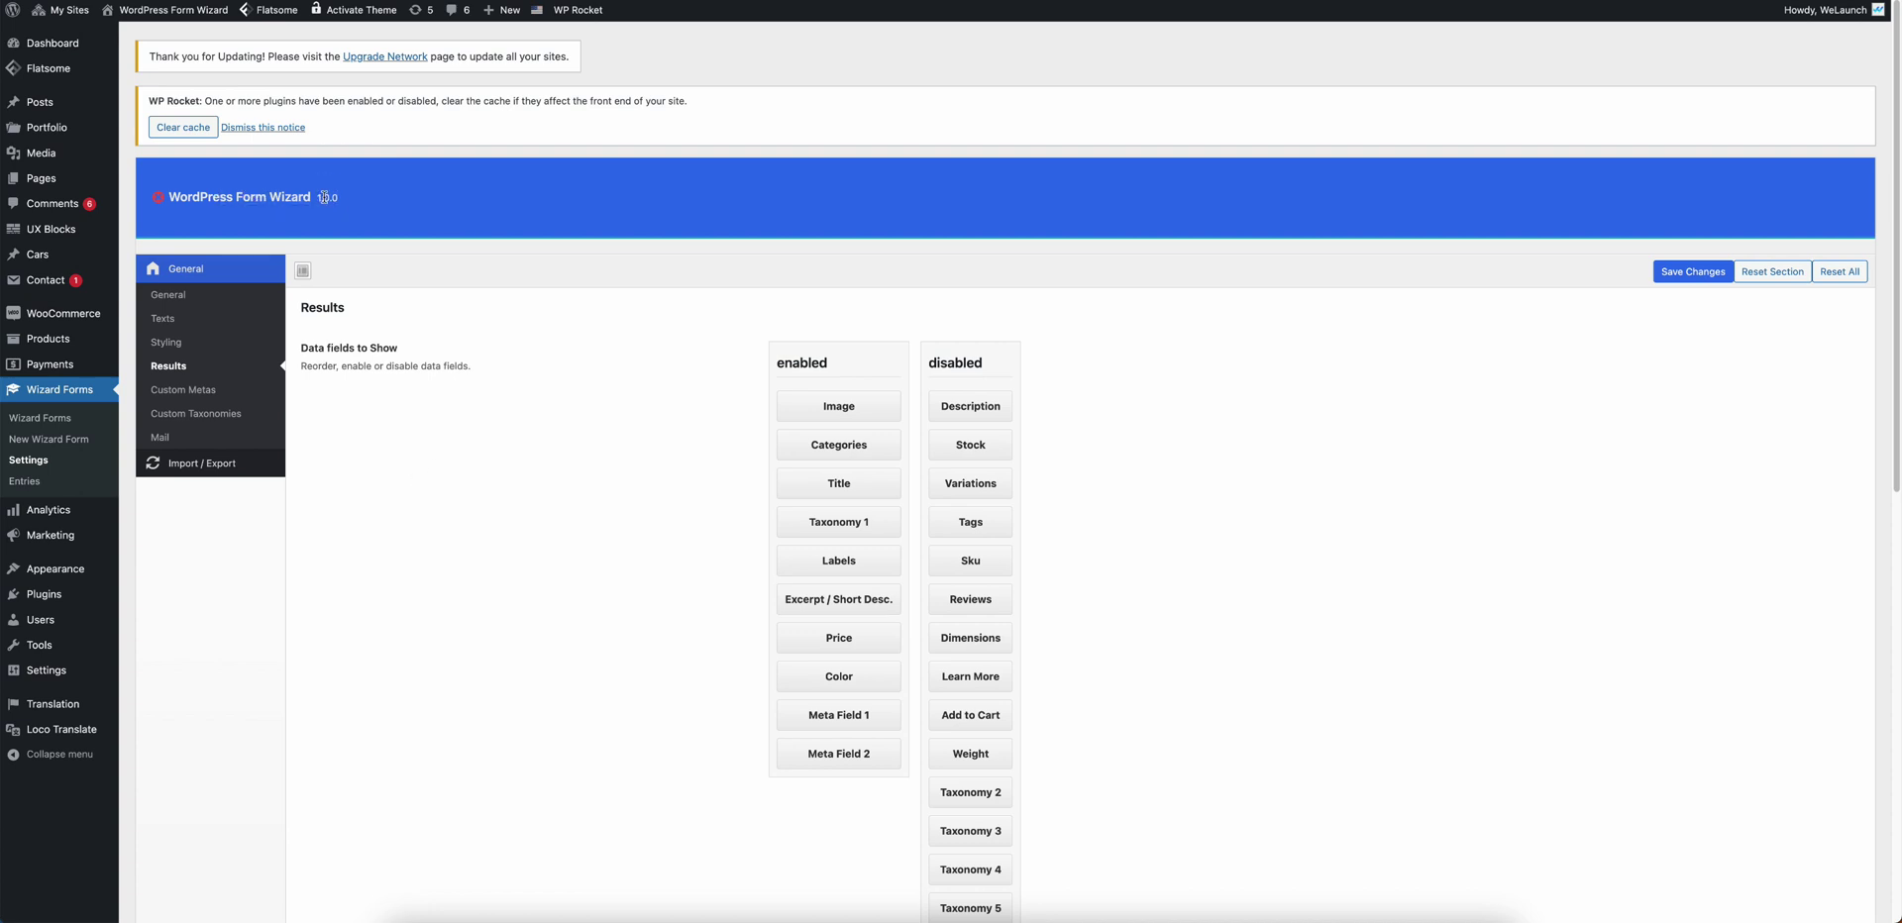
Review the General plugin settings, including the skip button, scroll to top and the number formatter's locale, style and currency code
left_click(183, 295)
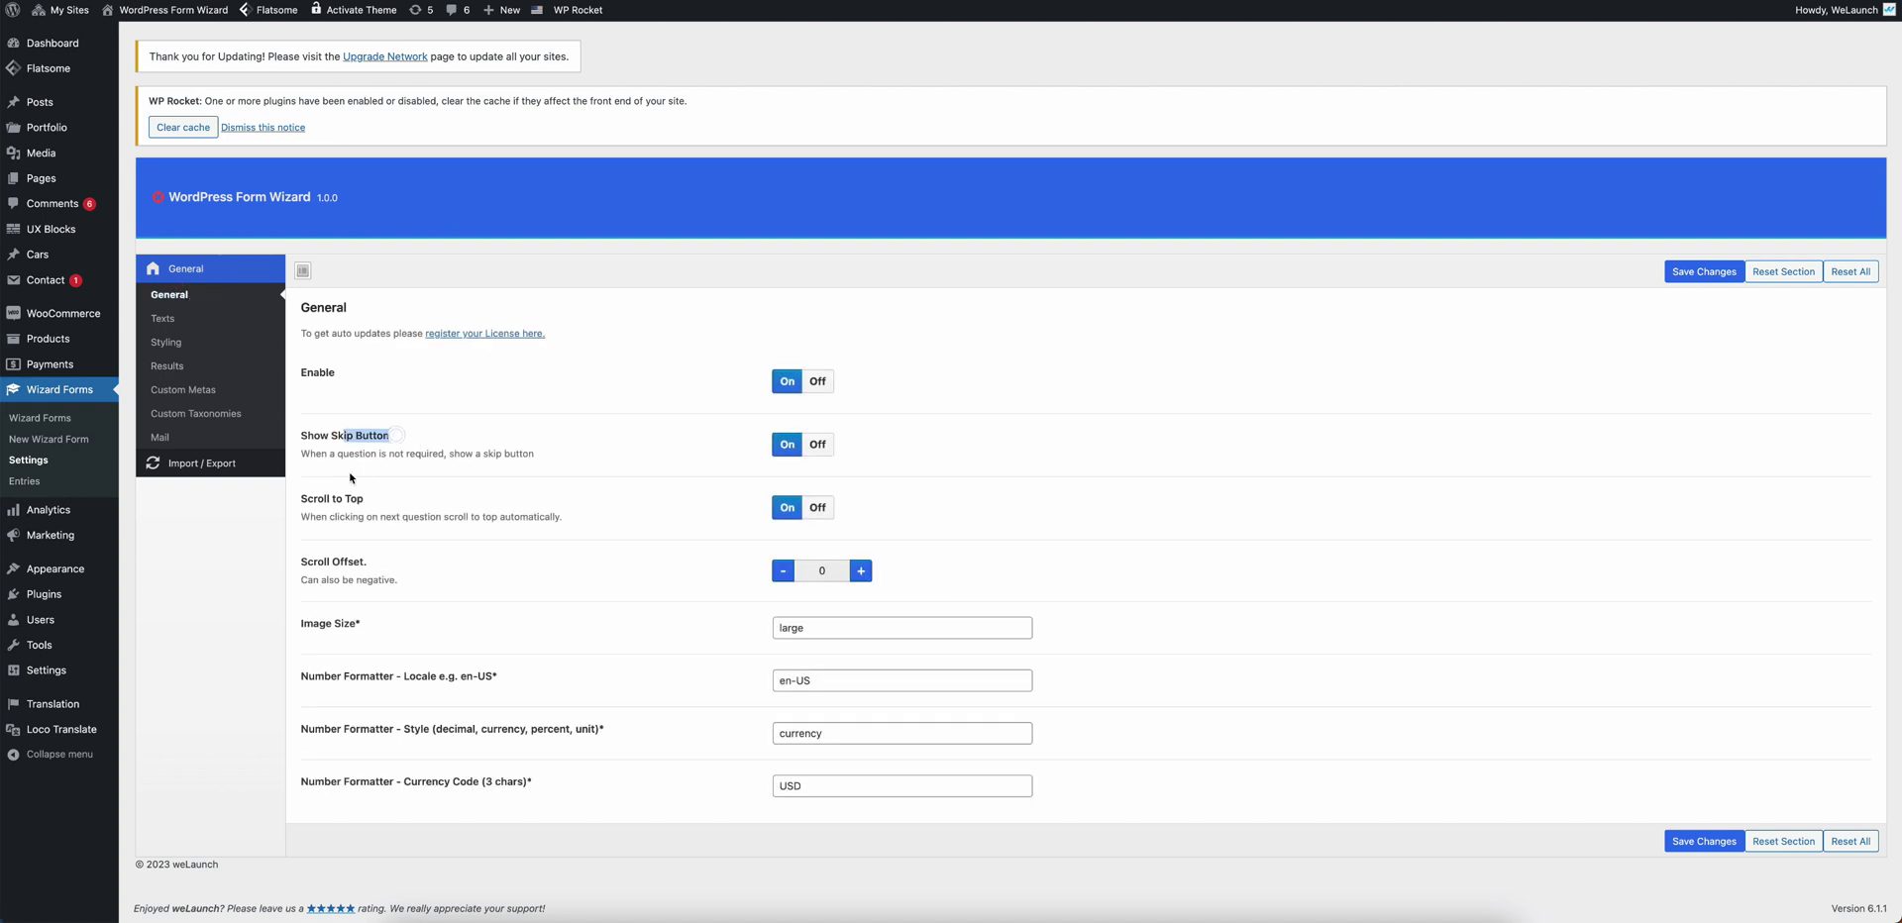
left_click(408, 496)
left_click(850, 686)
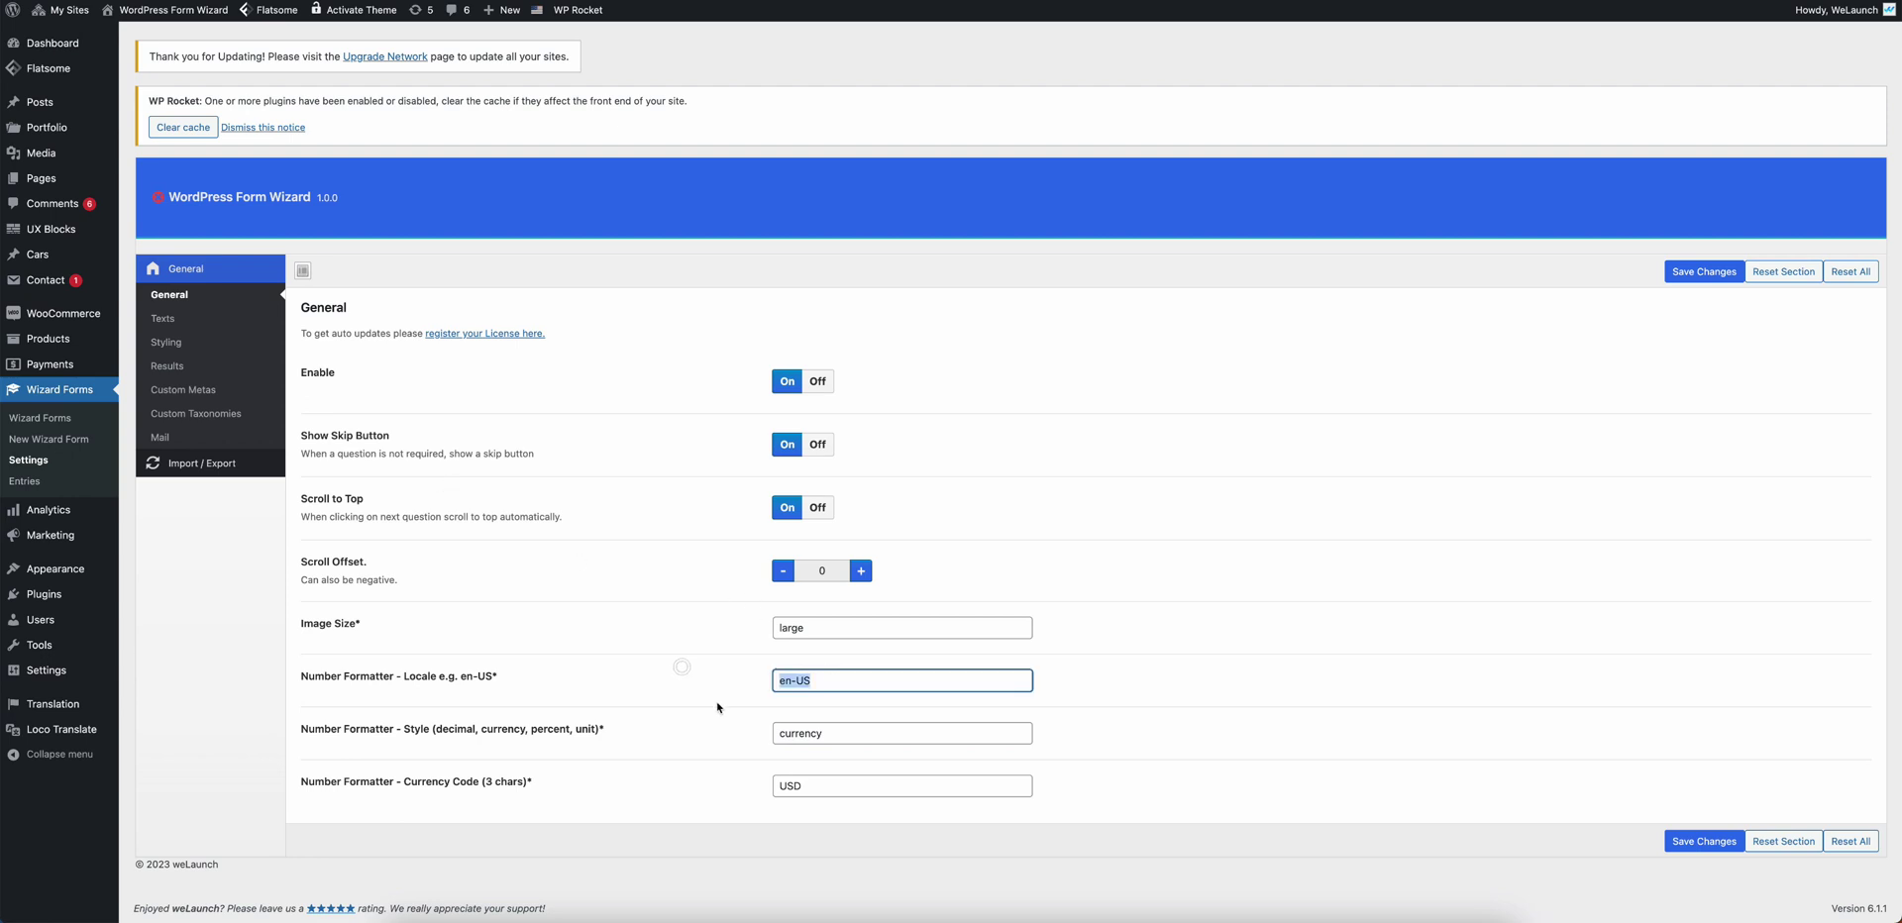
key("Tab")
left_click(817, 785)
left_click(683, 691)
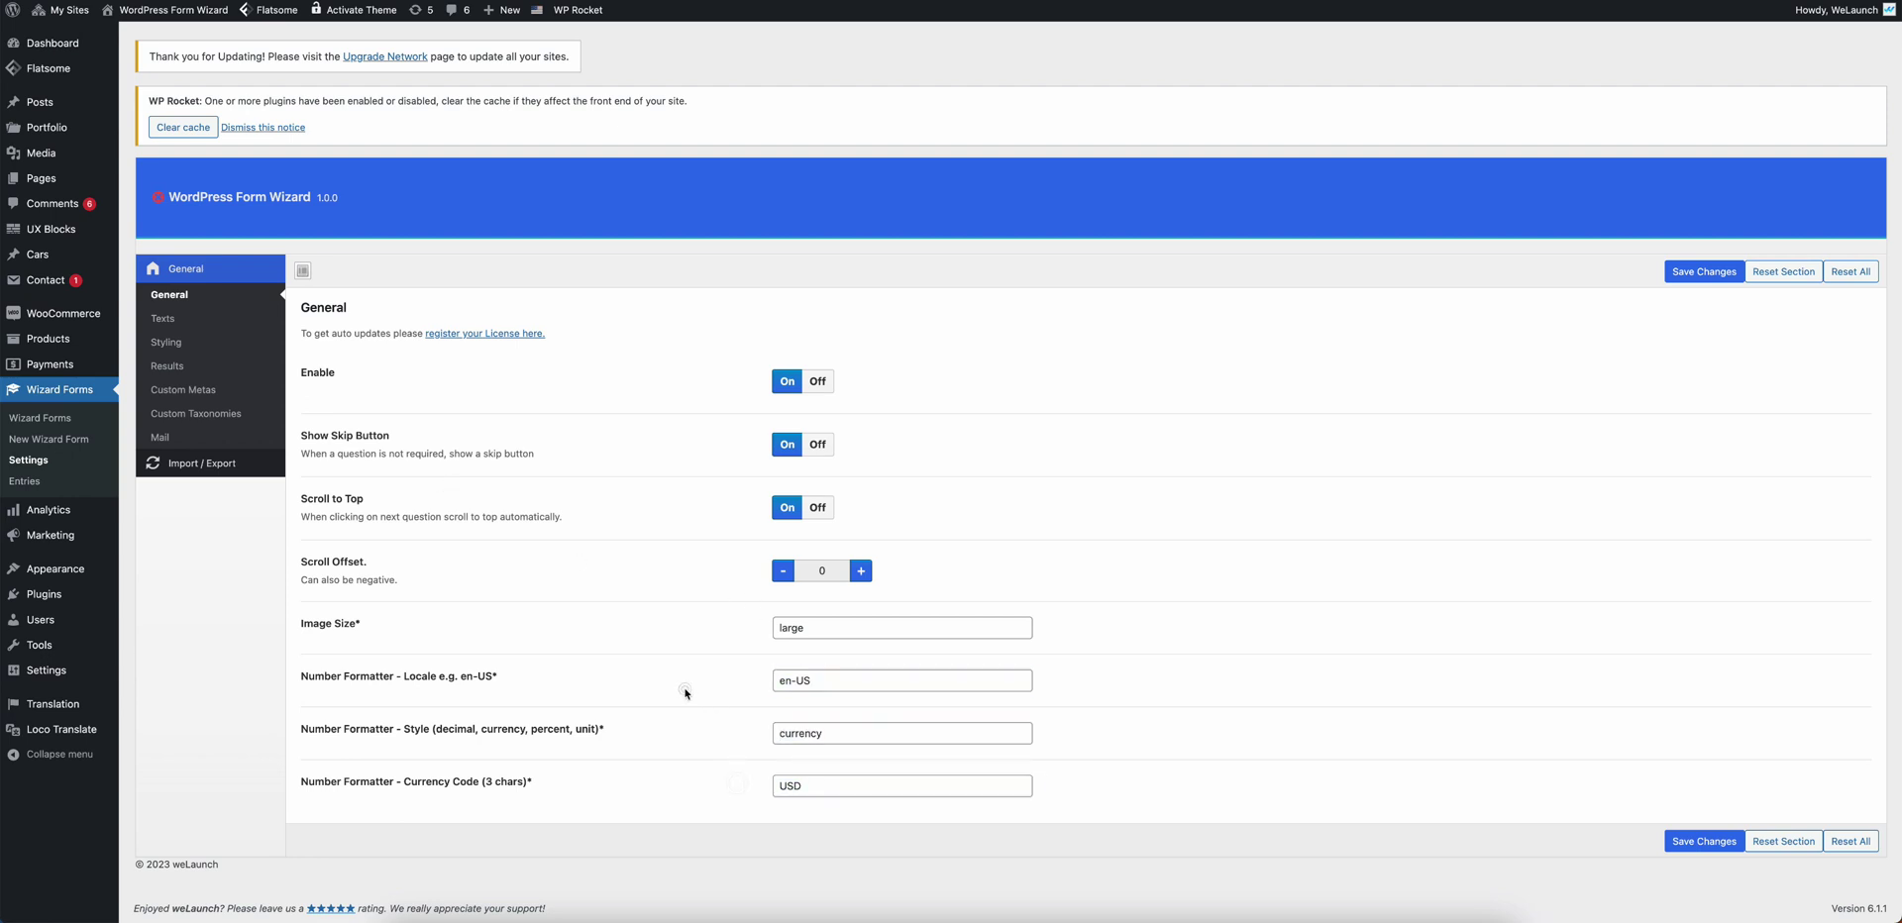
Look over the Texts settings and the accent and border color options in the Styling settings
left_click(164, 318)
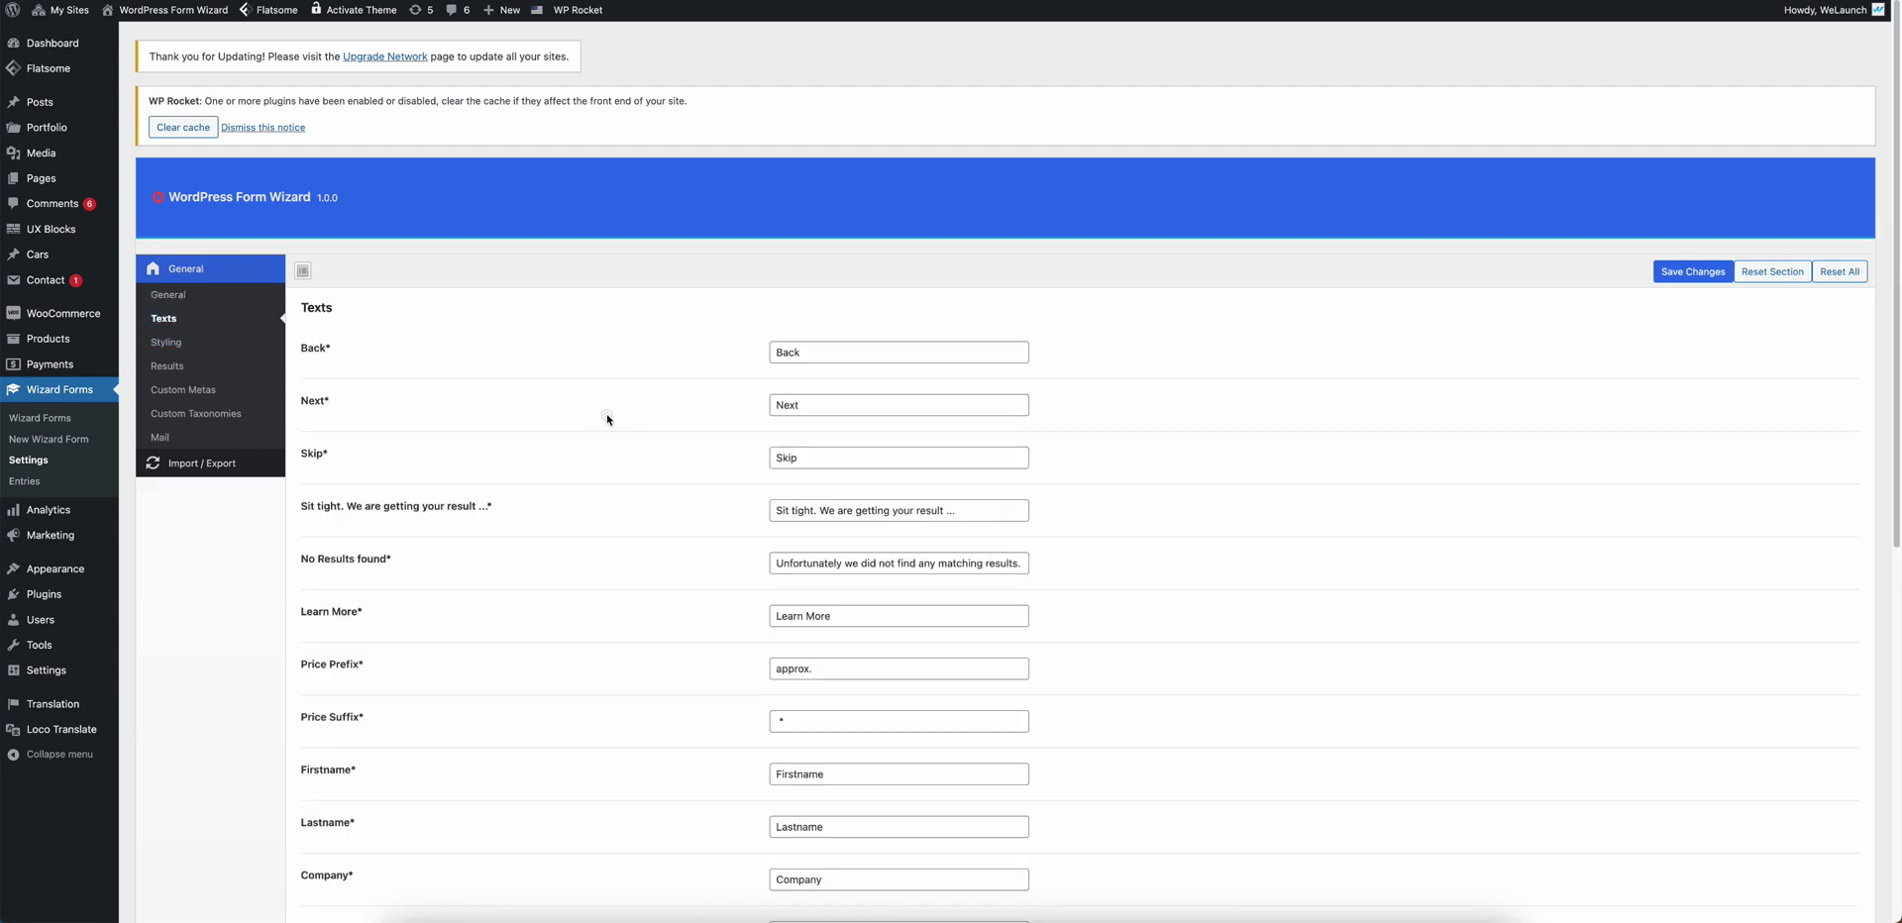
left_click(165, 342)
left_click_drag(338, 348, 454, 355)
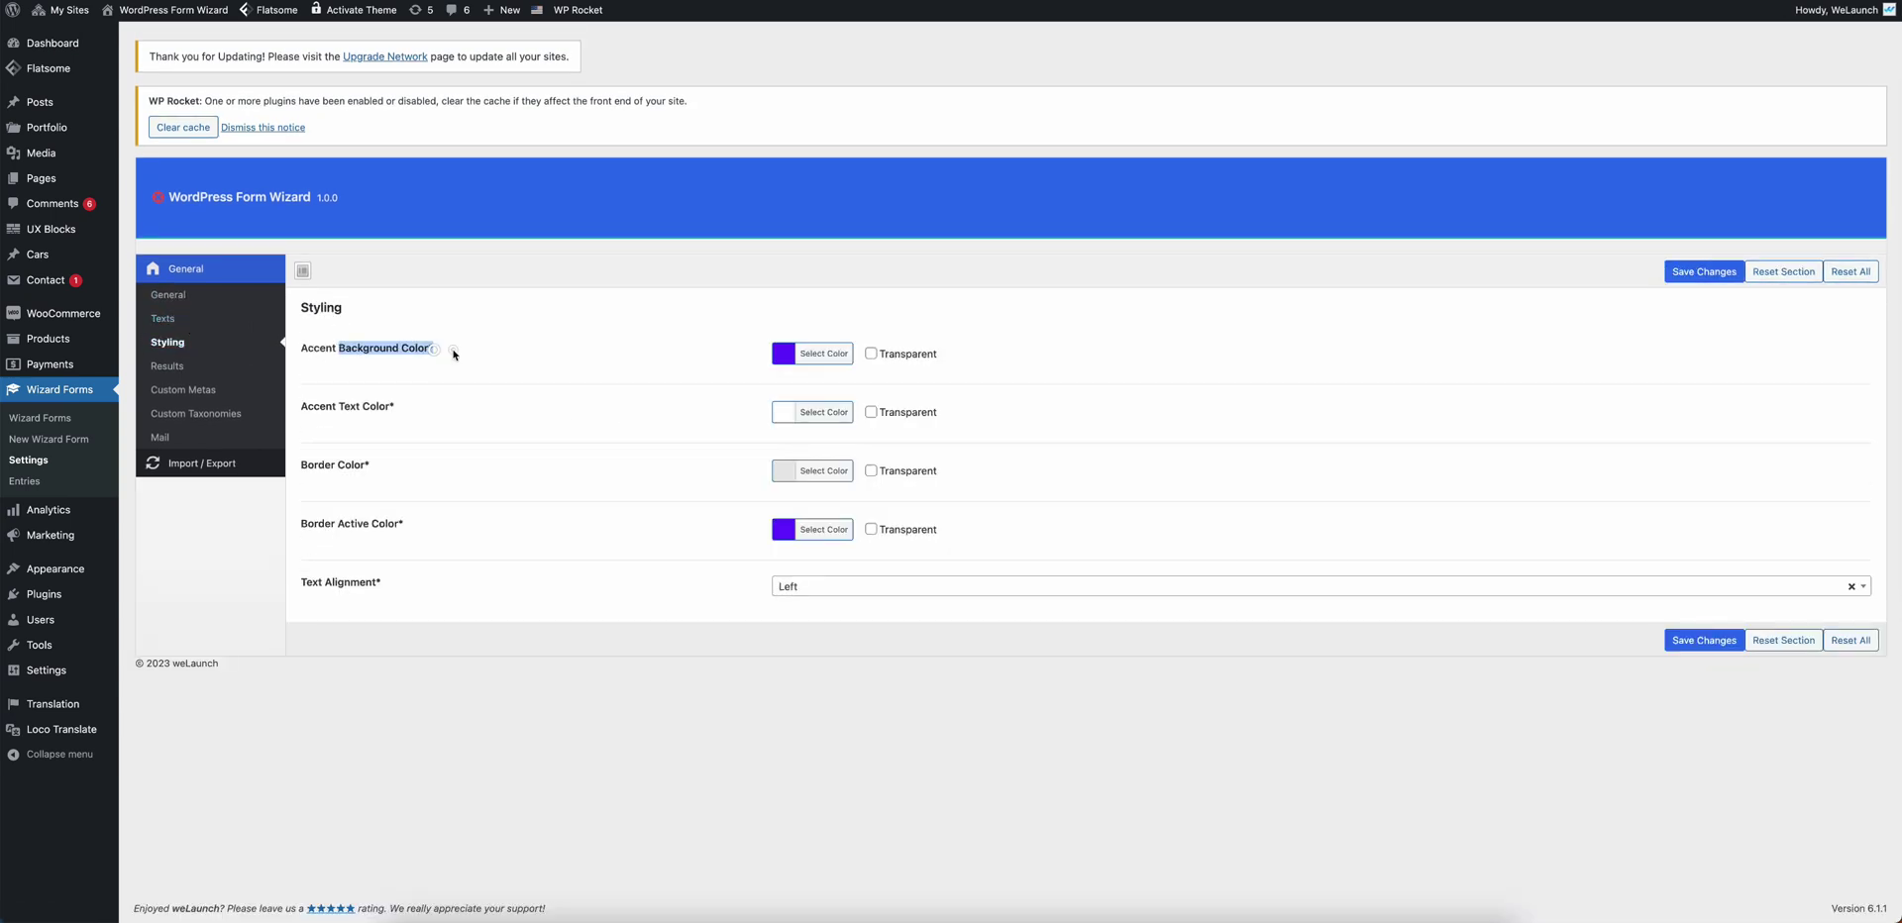
left_click(330, 412)
left_click_drag(330, 465, 368, 468)
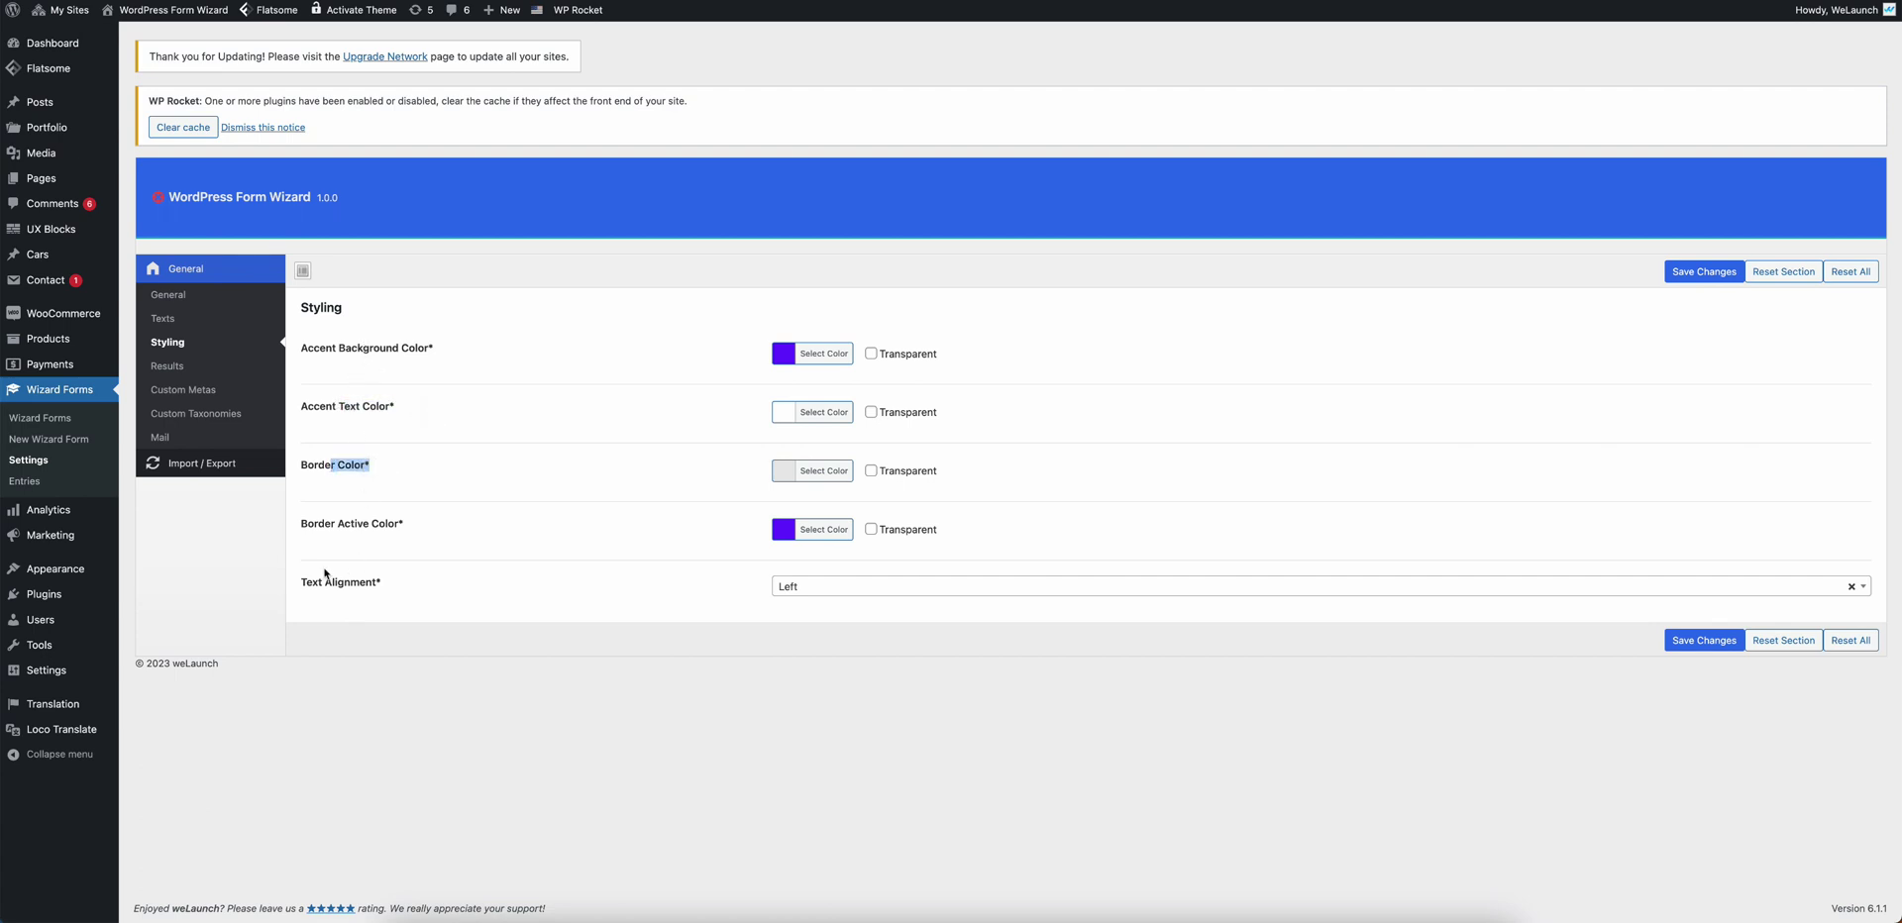
In the Results settings, move the Image, Taxonomy 1, Labels, Price and Color data fields from enabled to disabled
left_click(169, 365)
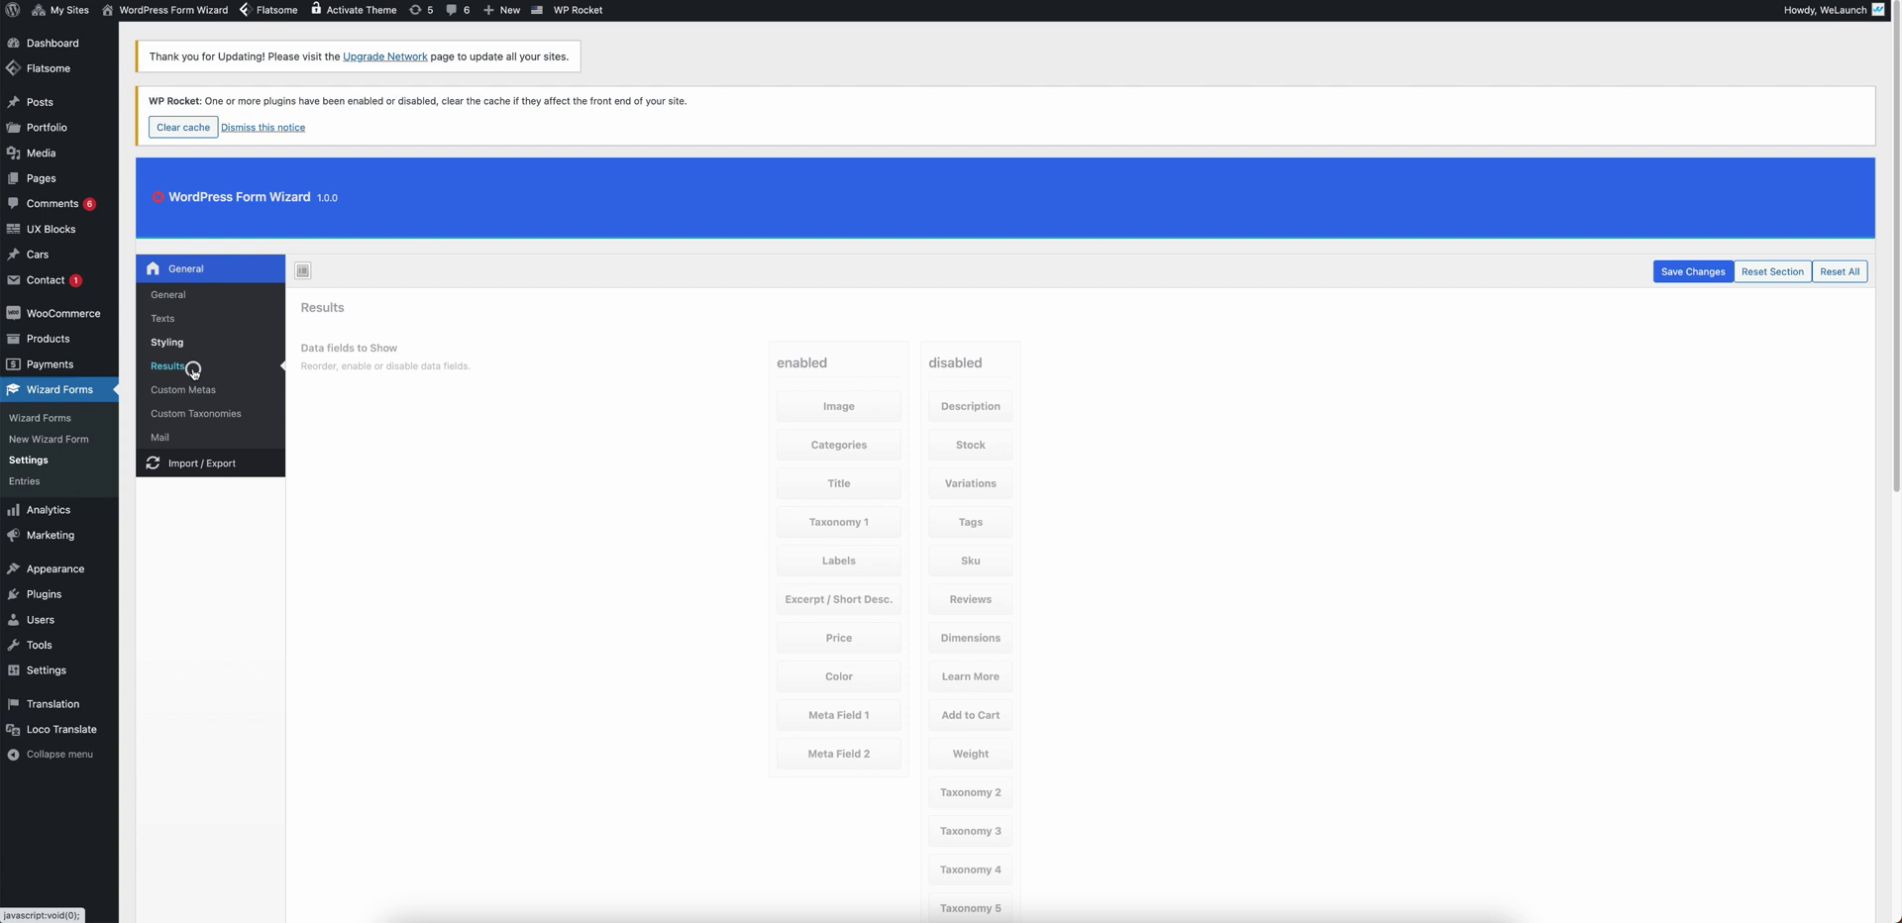
scroll(497, 412, "down", 1)
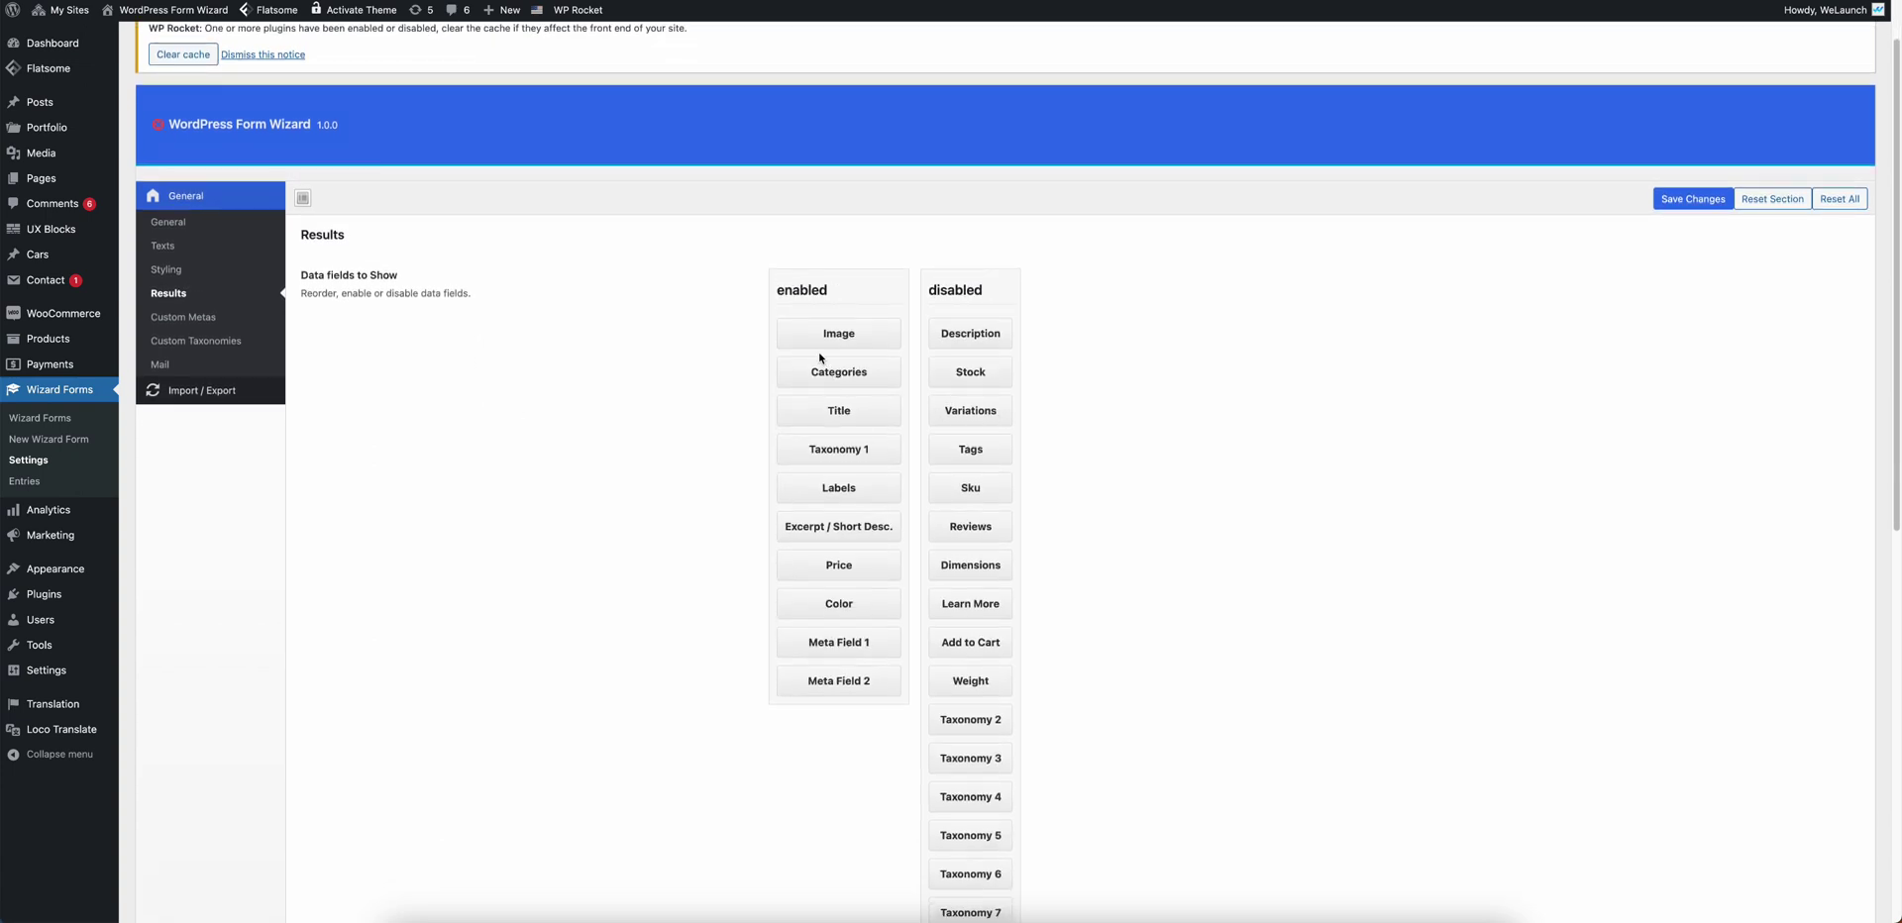
left_click_drag(820, 337, 963, 352)
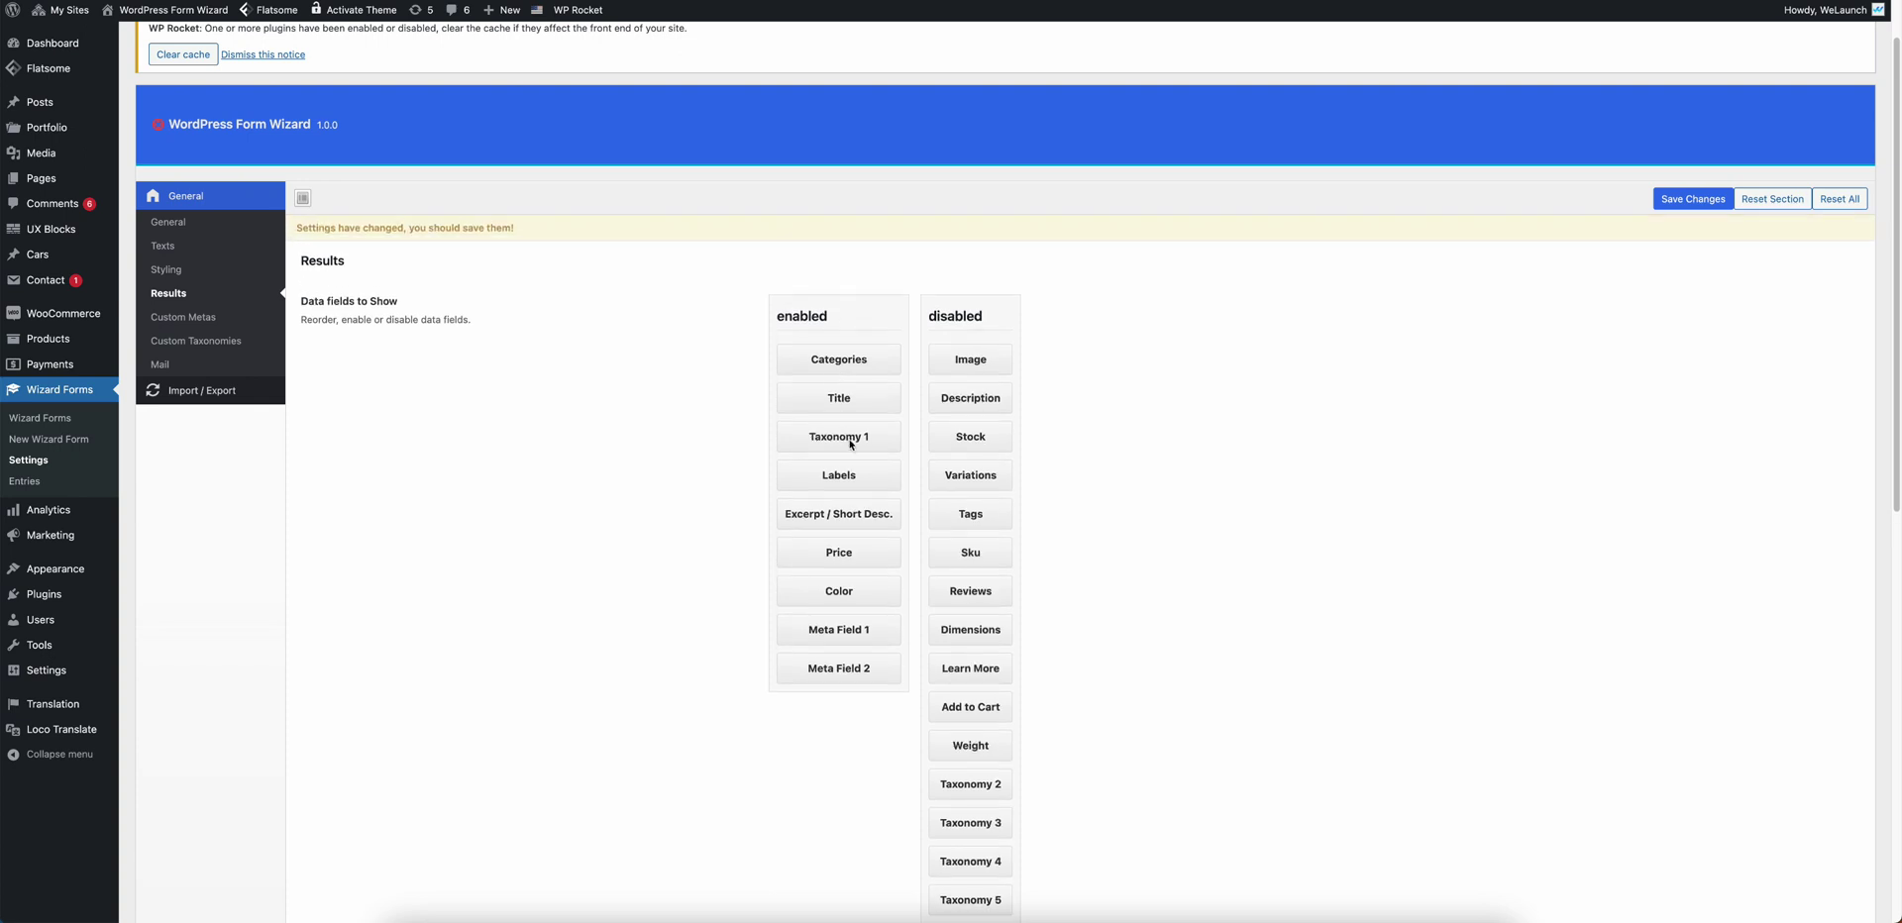
left_click_drag(841, 440, 972, 467)
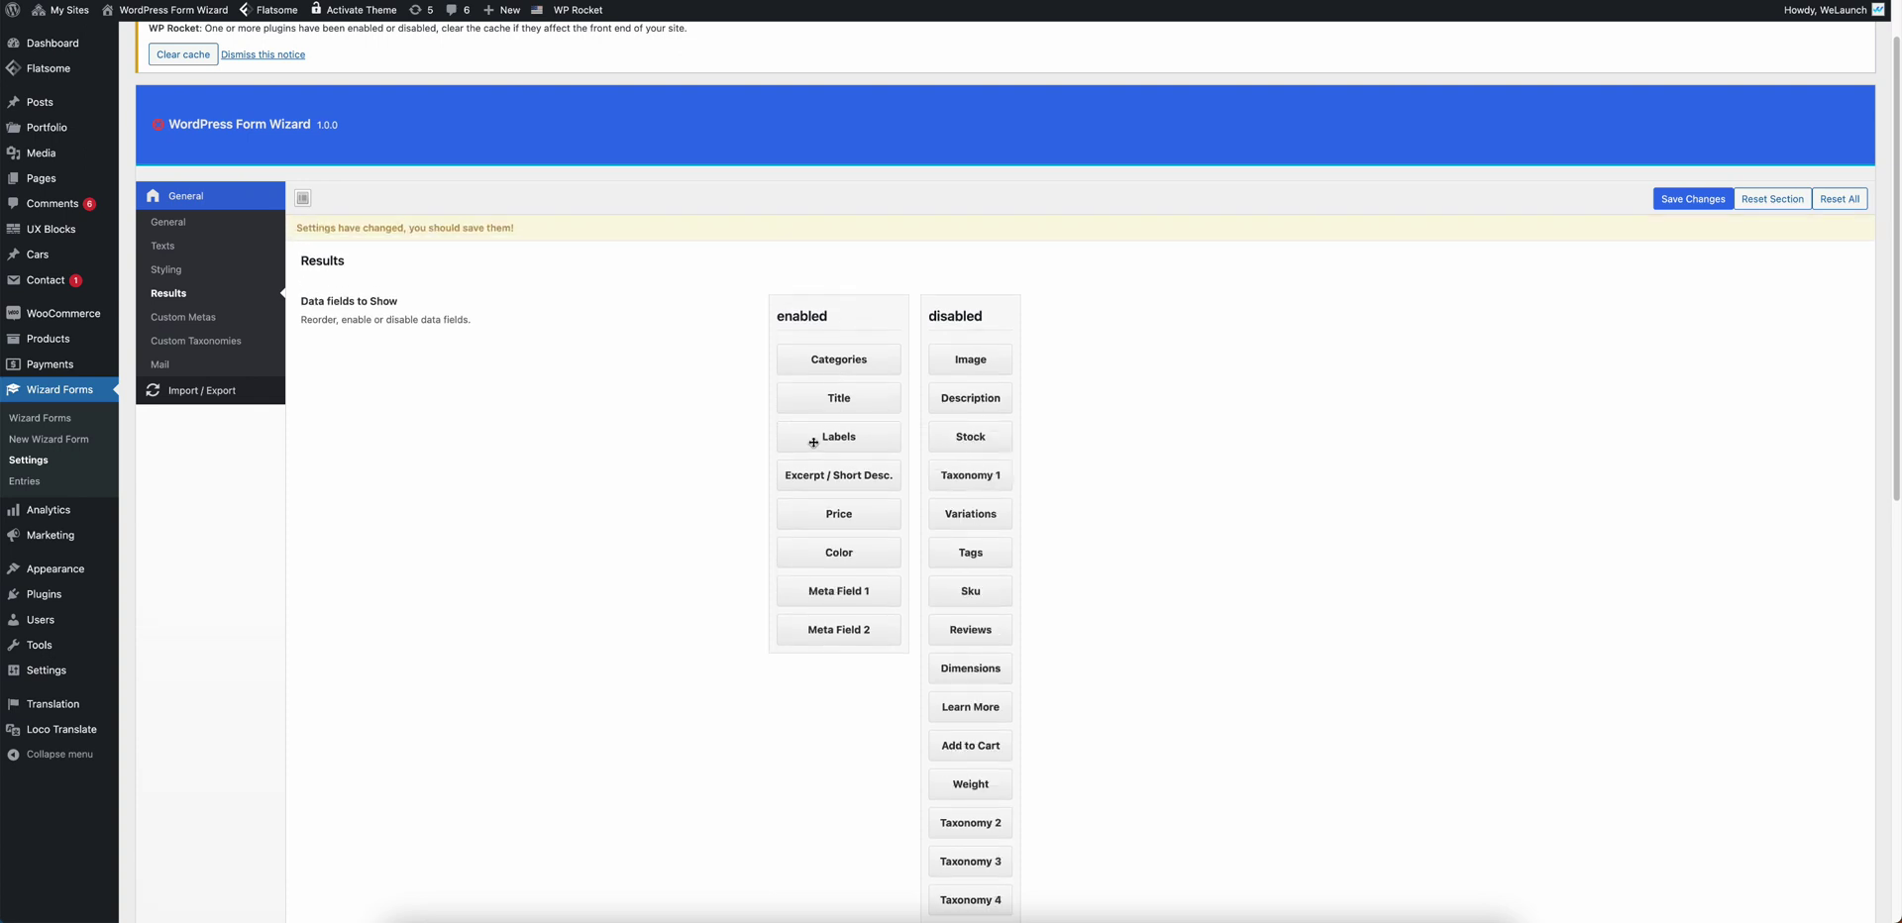
left_click_drag(812, 438, 970, 476)
left_click_drag(839, 476, 982, 499)
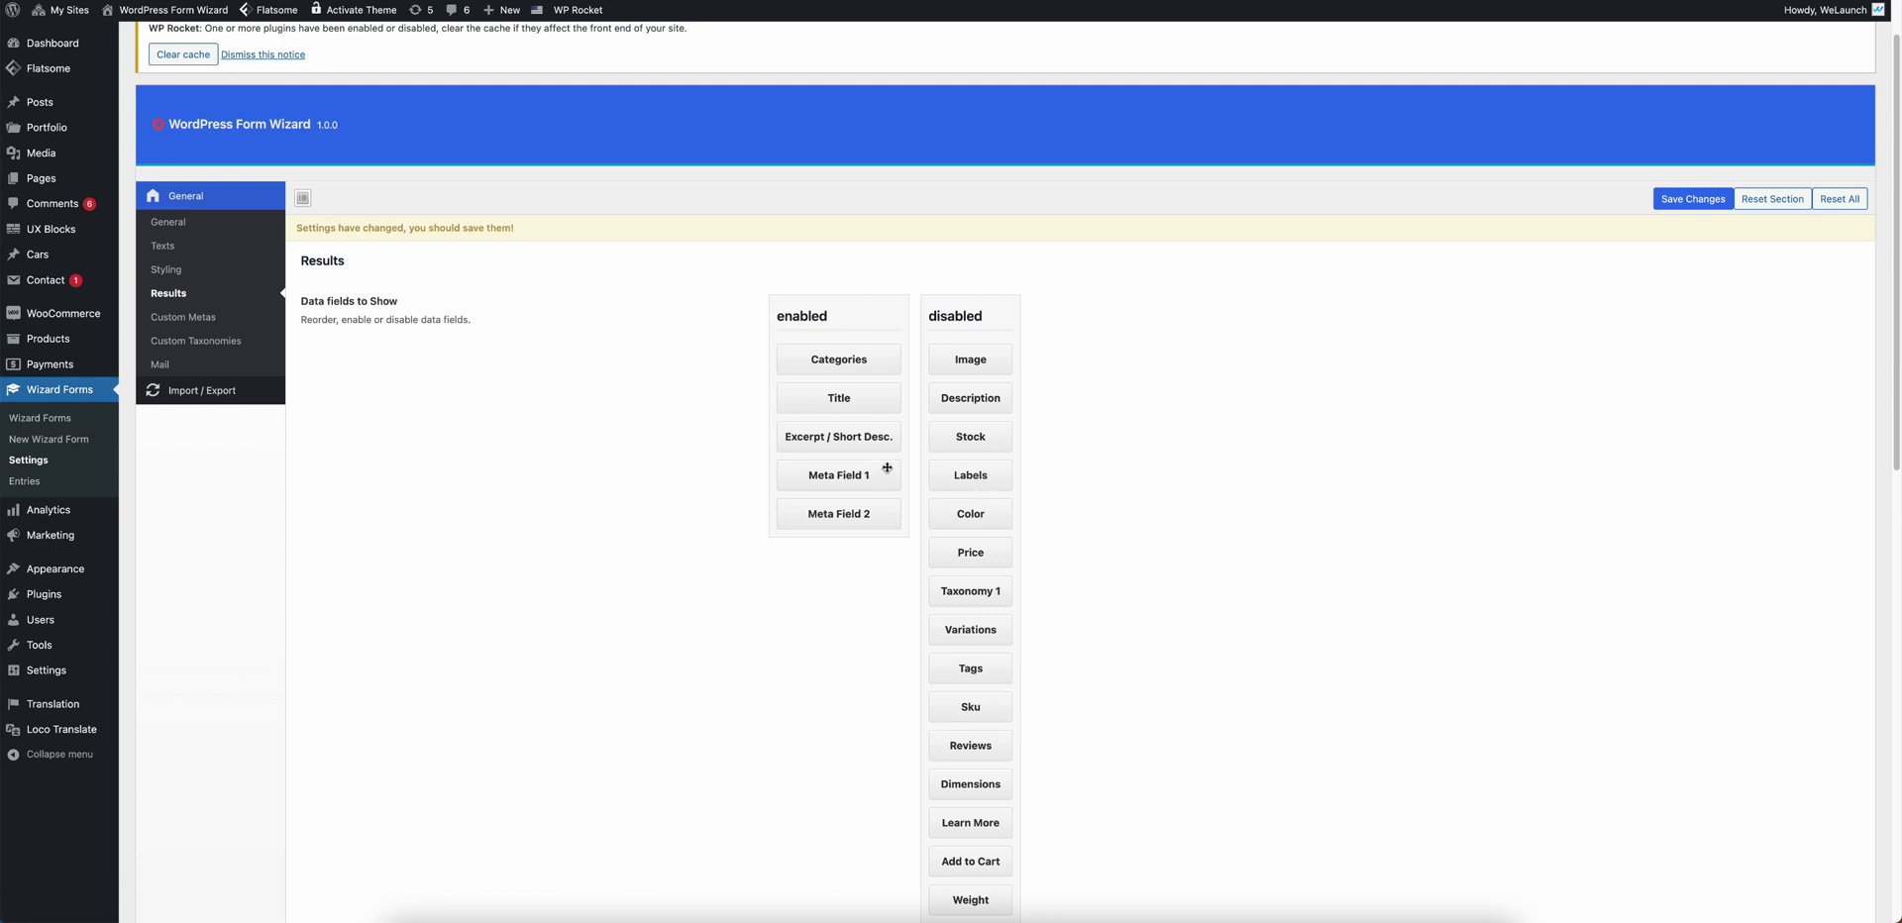
Look over the prefix, field name and suffix options in the Custom Metas and Custom Taxonomies settings
left_click(201, 317)
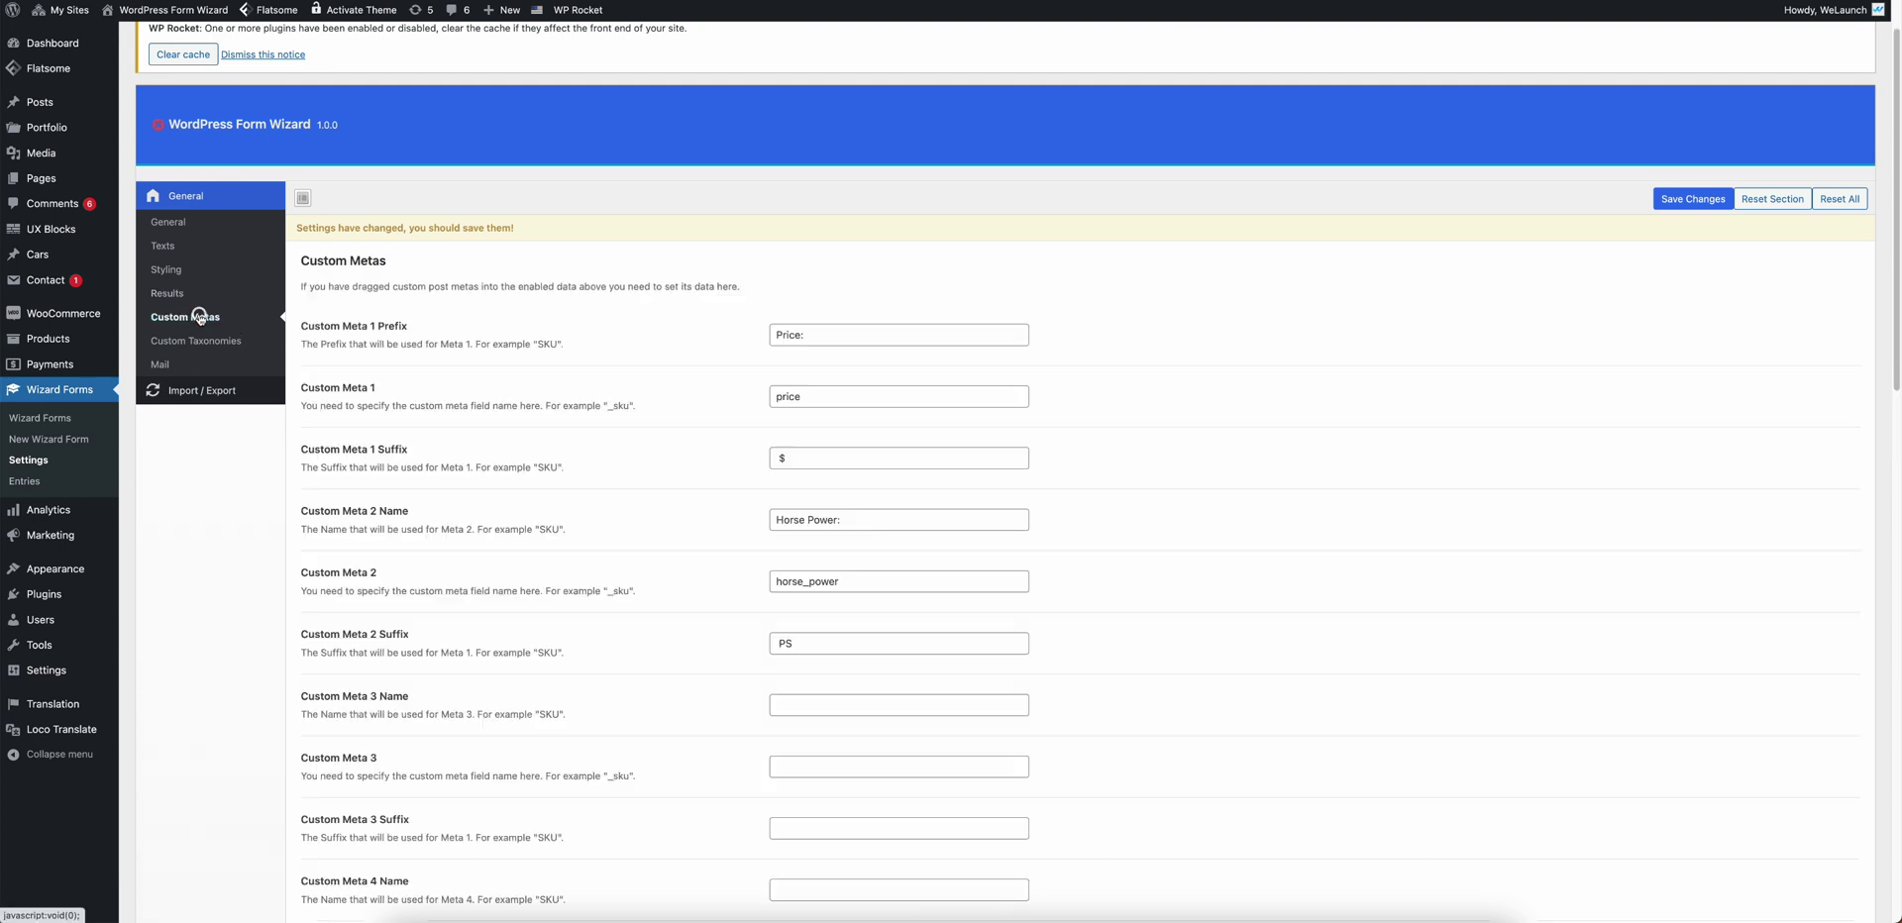
left_click(203, 340)
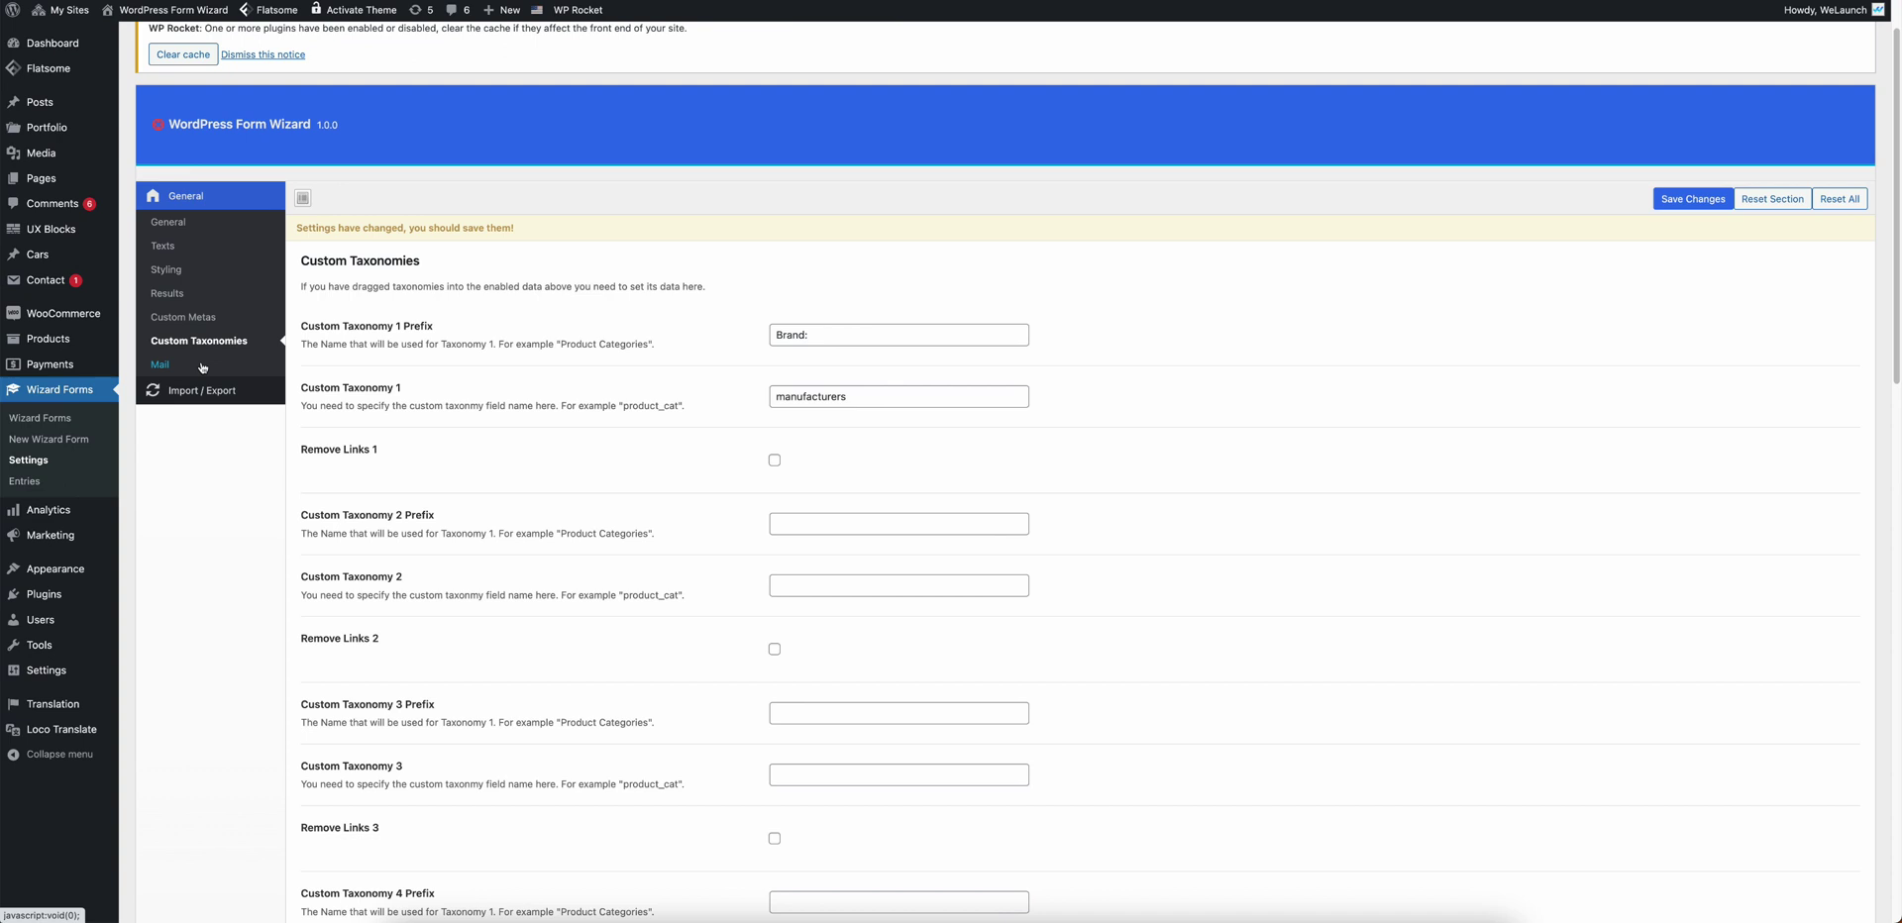
In the Mail settings, turn off Show Company, Show Email and Show Phone
left_click(201, 365)
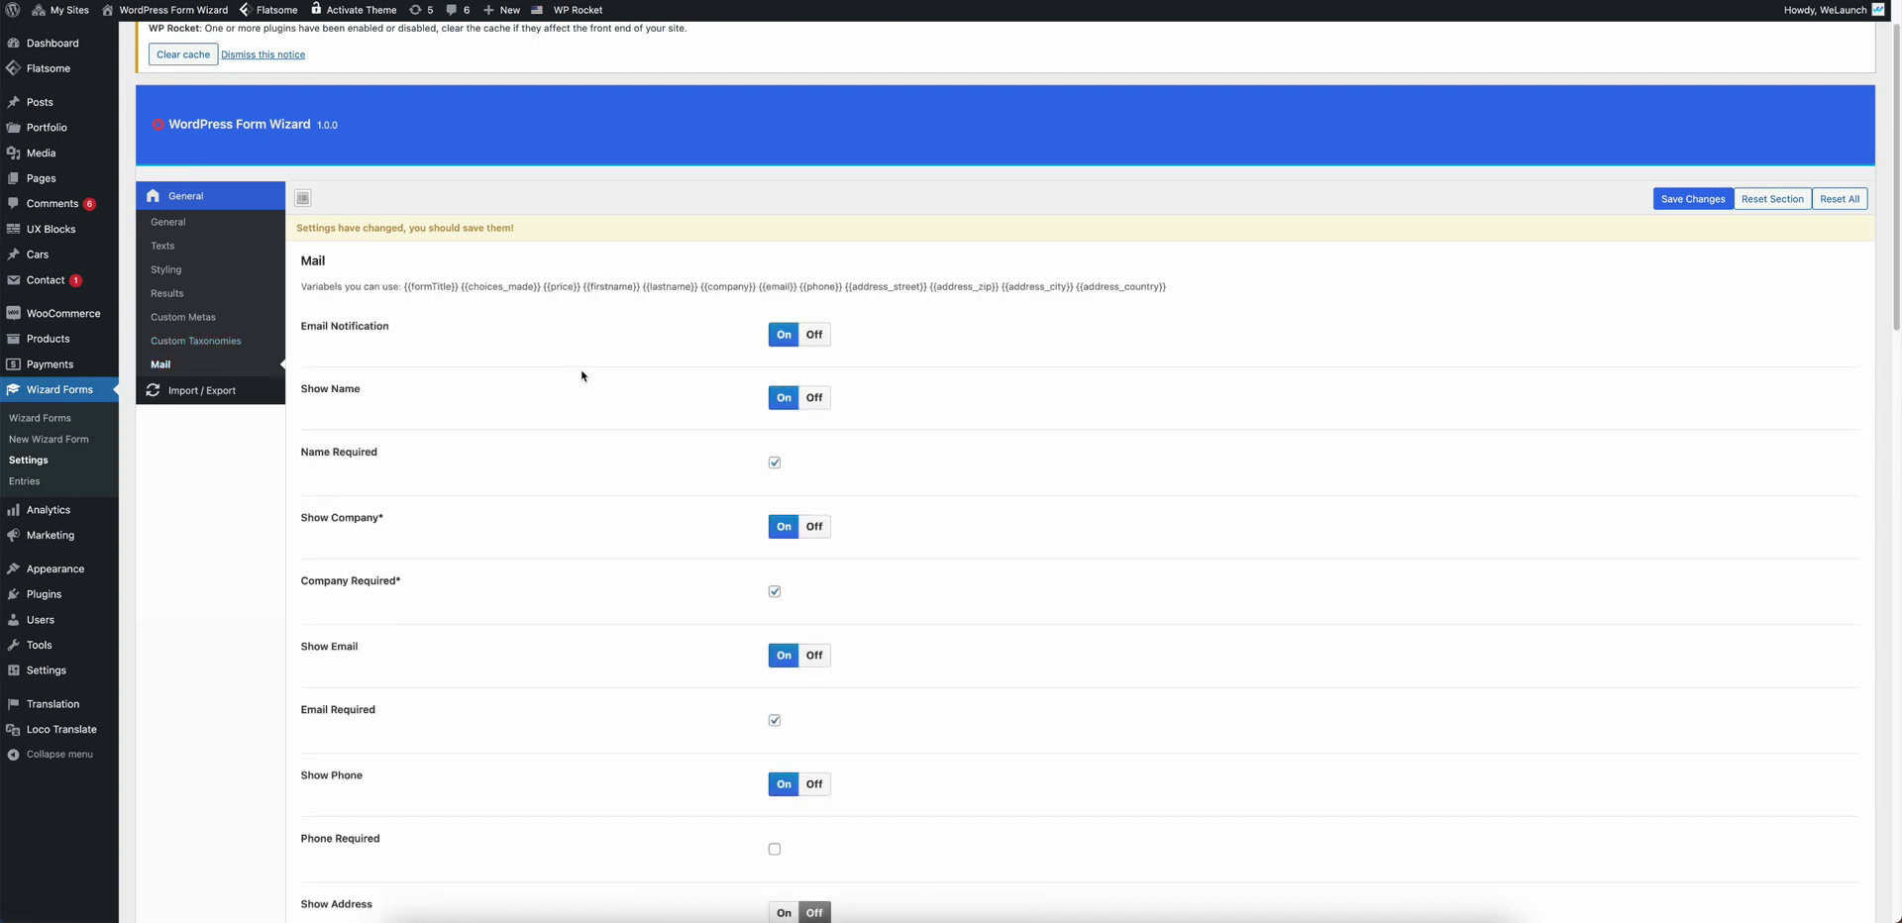
left_click(807, 338)
left_click(797, 384)
left_click(815, 530)
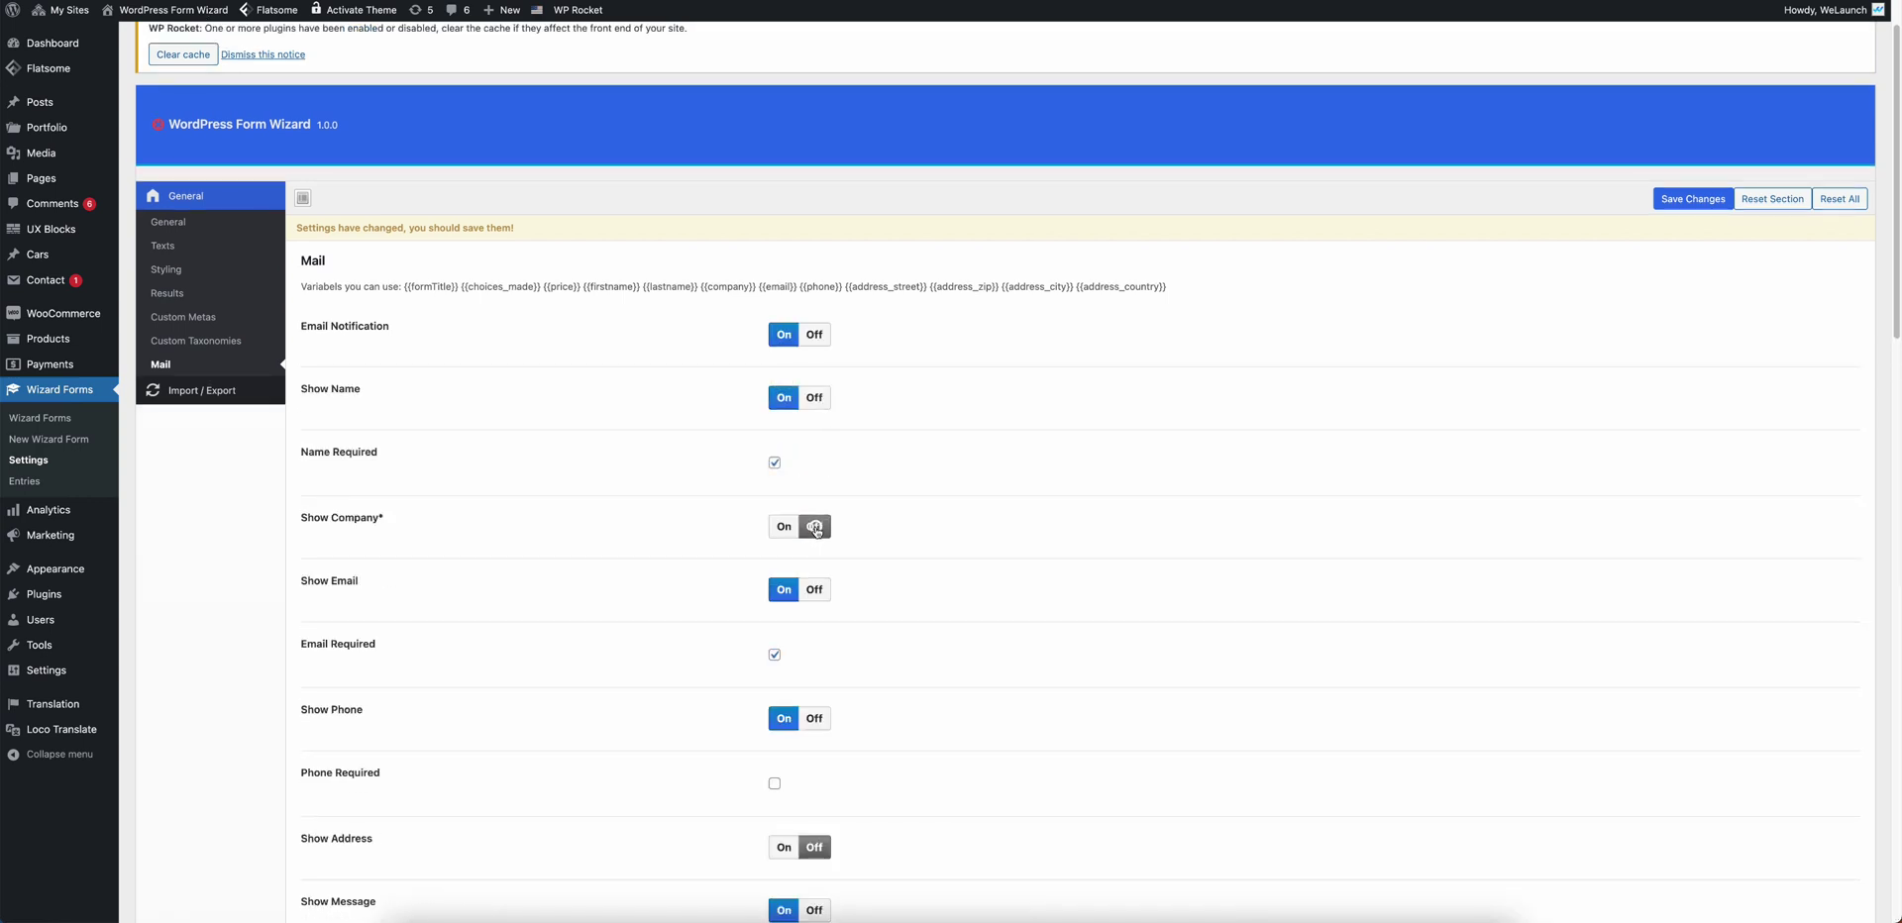
left_click(816, 597)
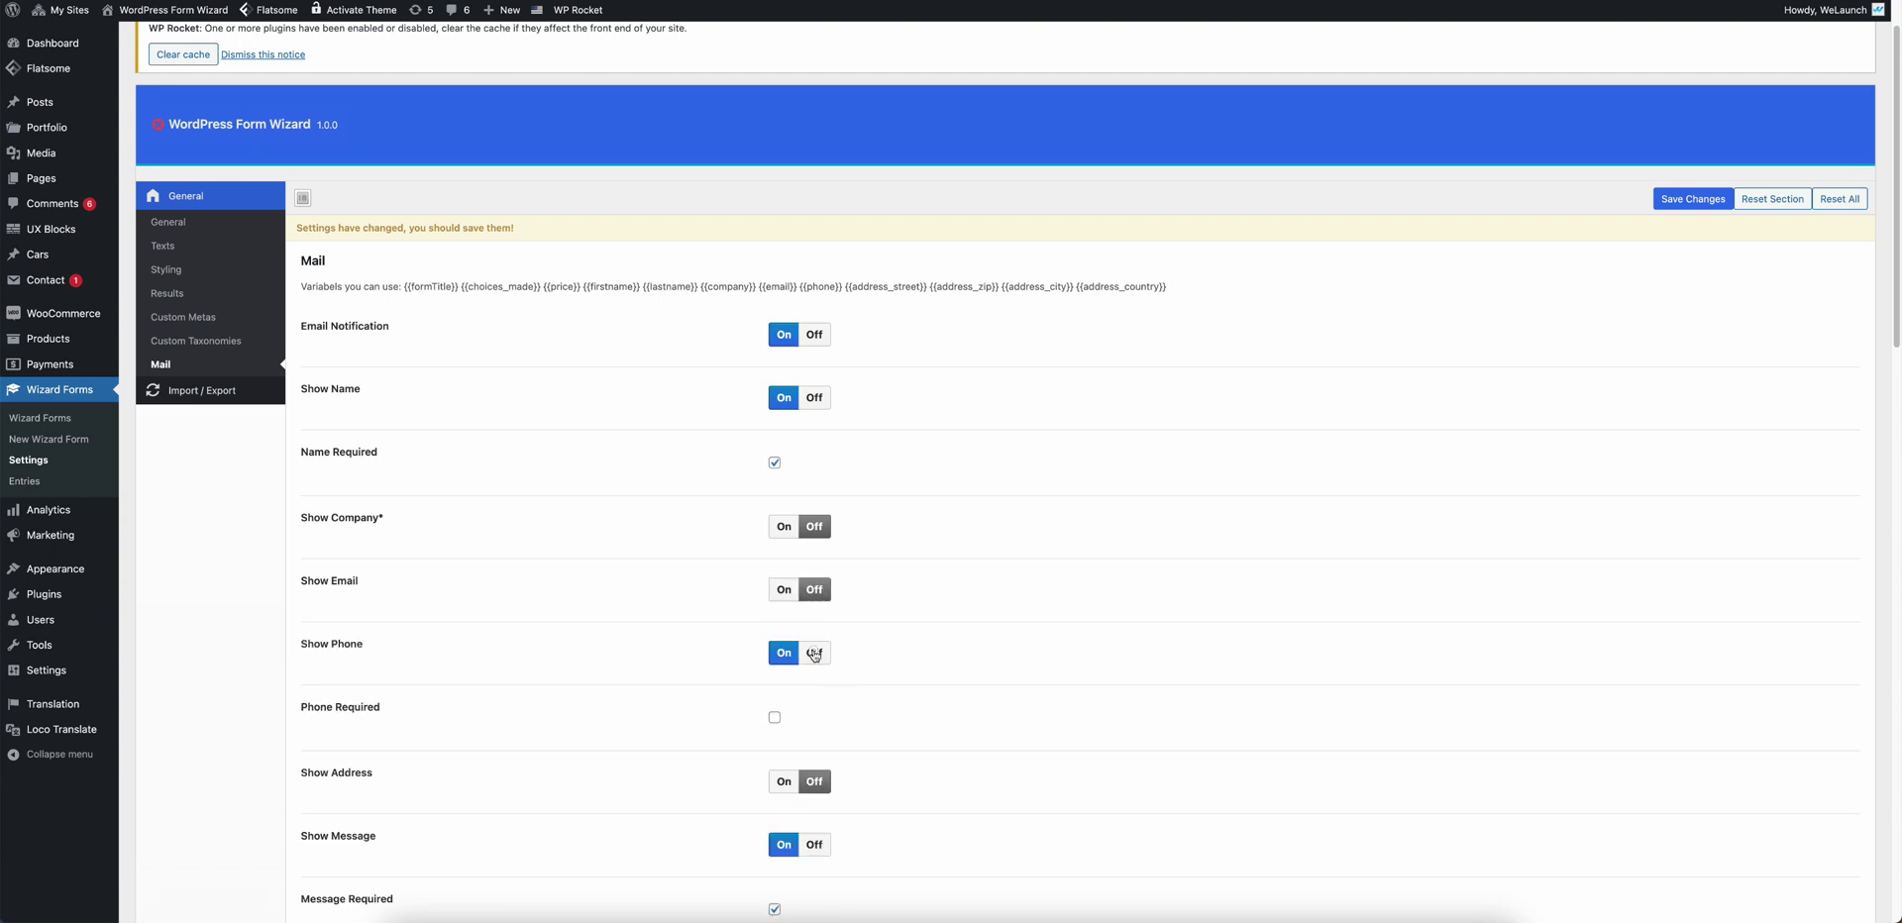
left_click(815, 652)
Review the remaining Mail settings, including CC and BCC receivers, subject, email text, button text and URL, email sent text, from name and logo
scroll(683, 621, "down", 1)
scroll(683, 621, "down", 3)
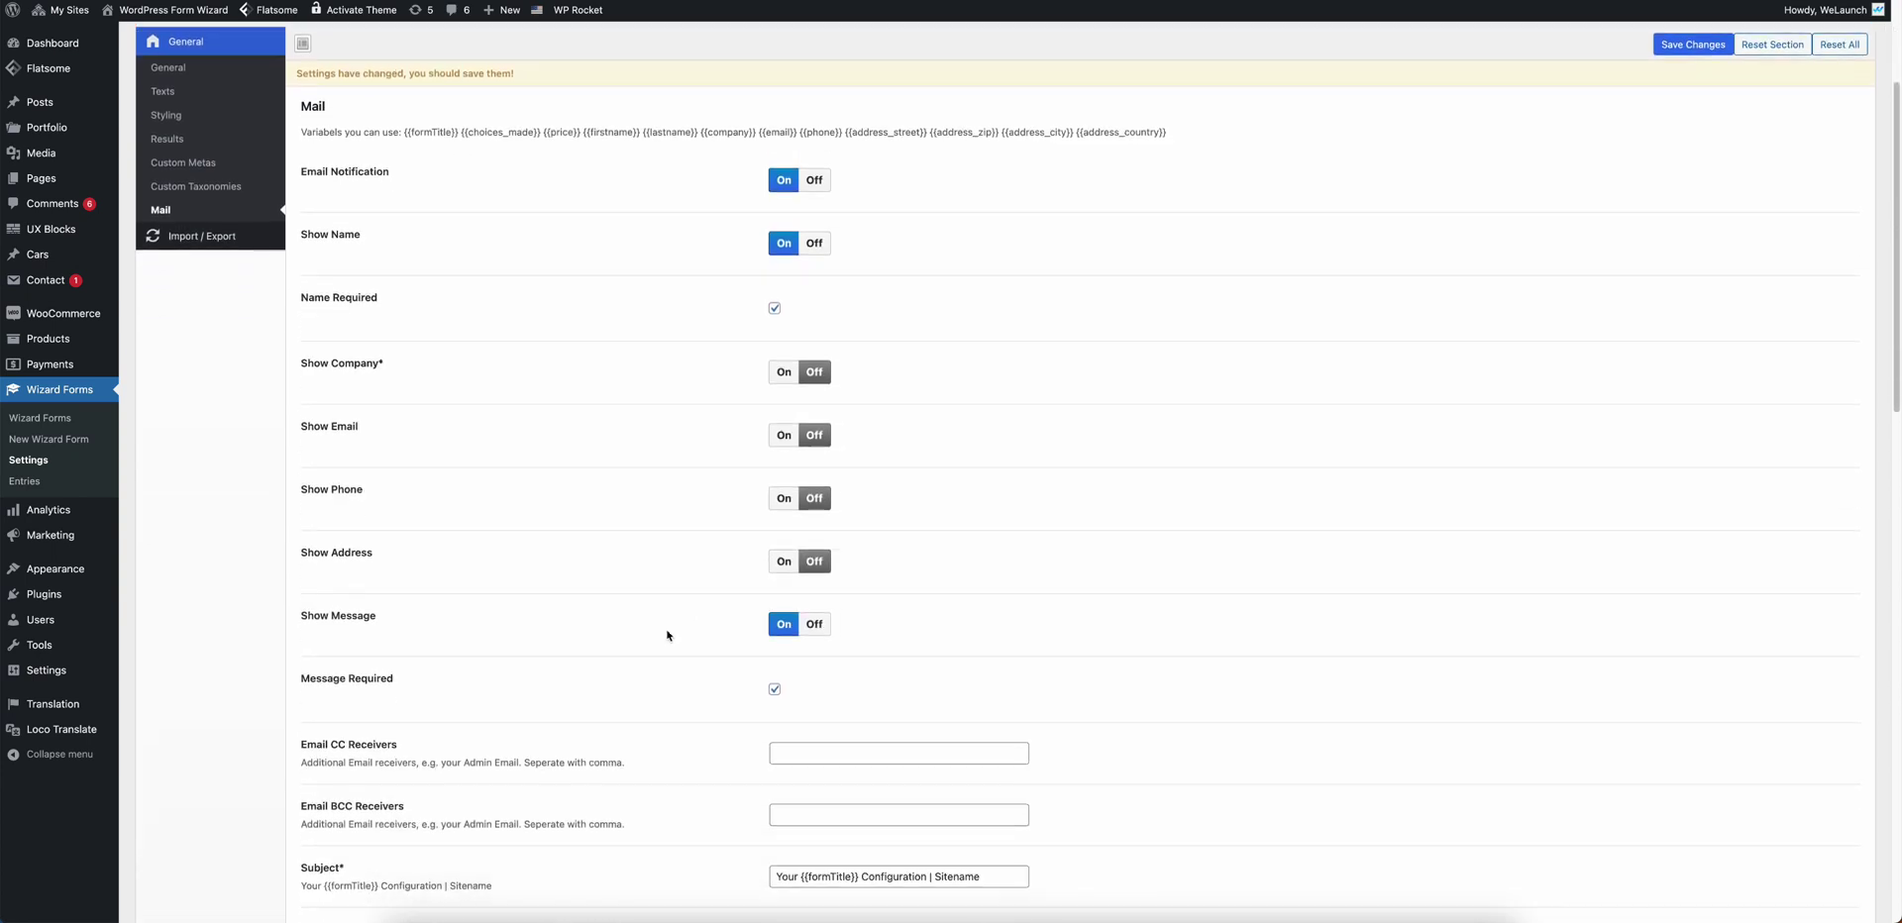
scroll(635, 636, "down", 2)
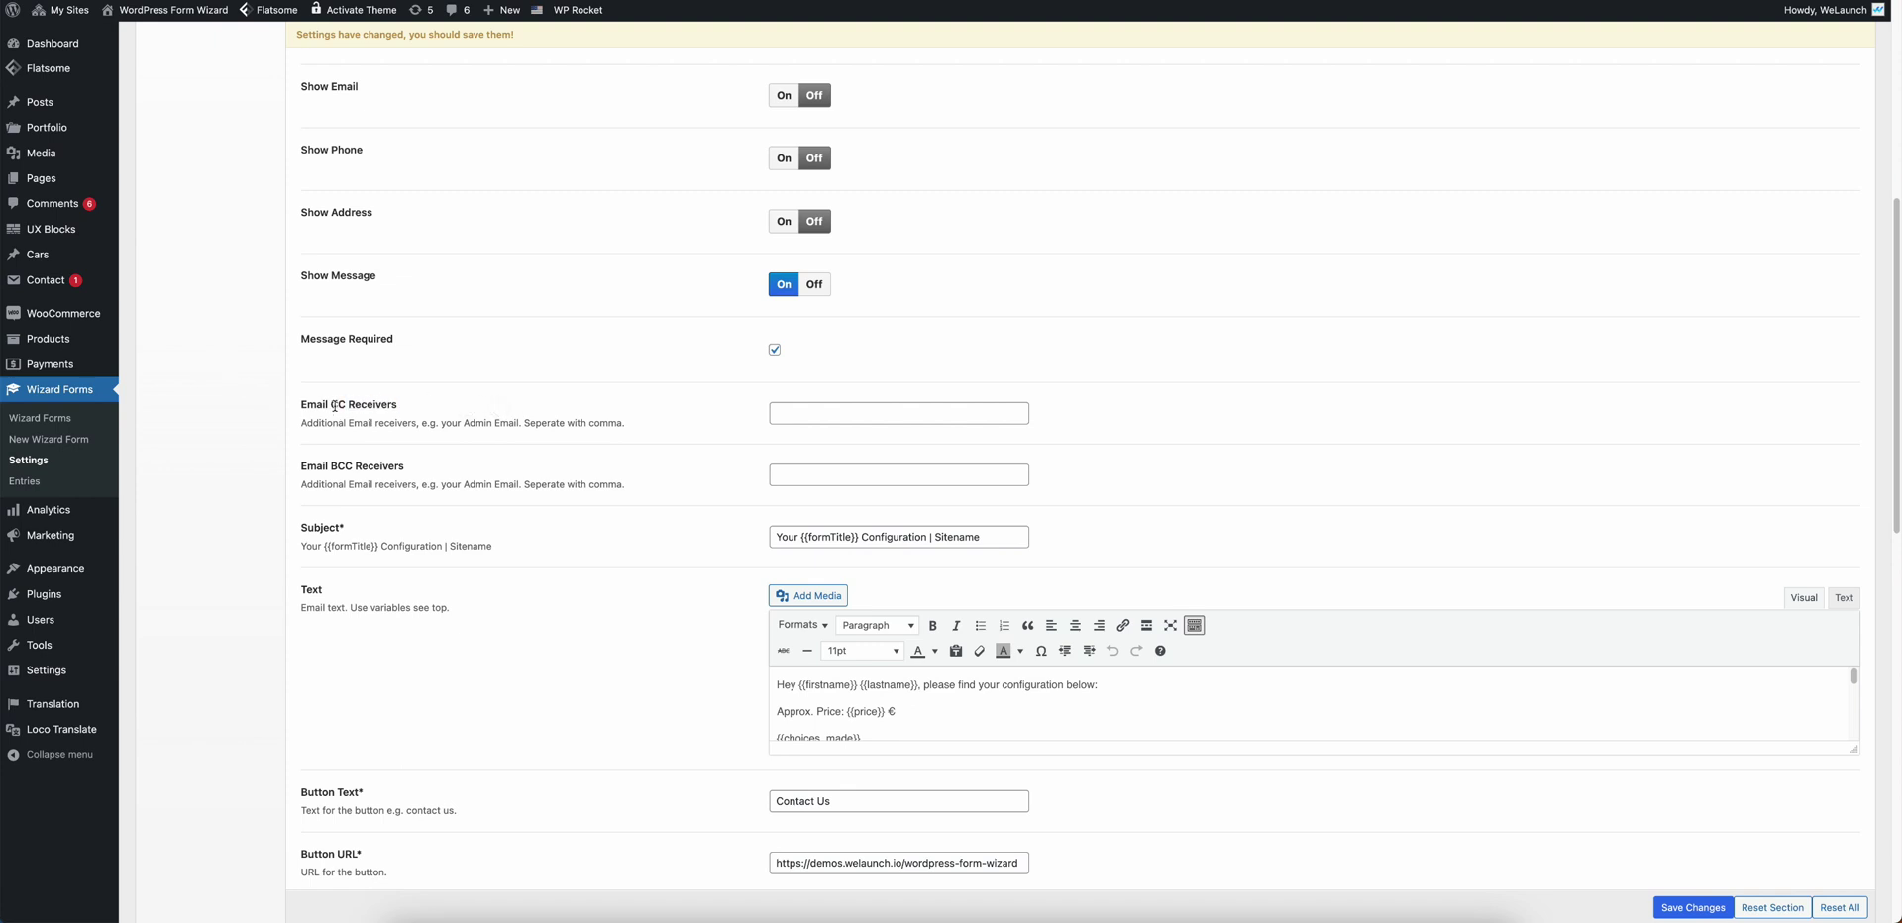
scroll(472, 475, "down", 1)
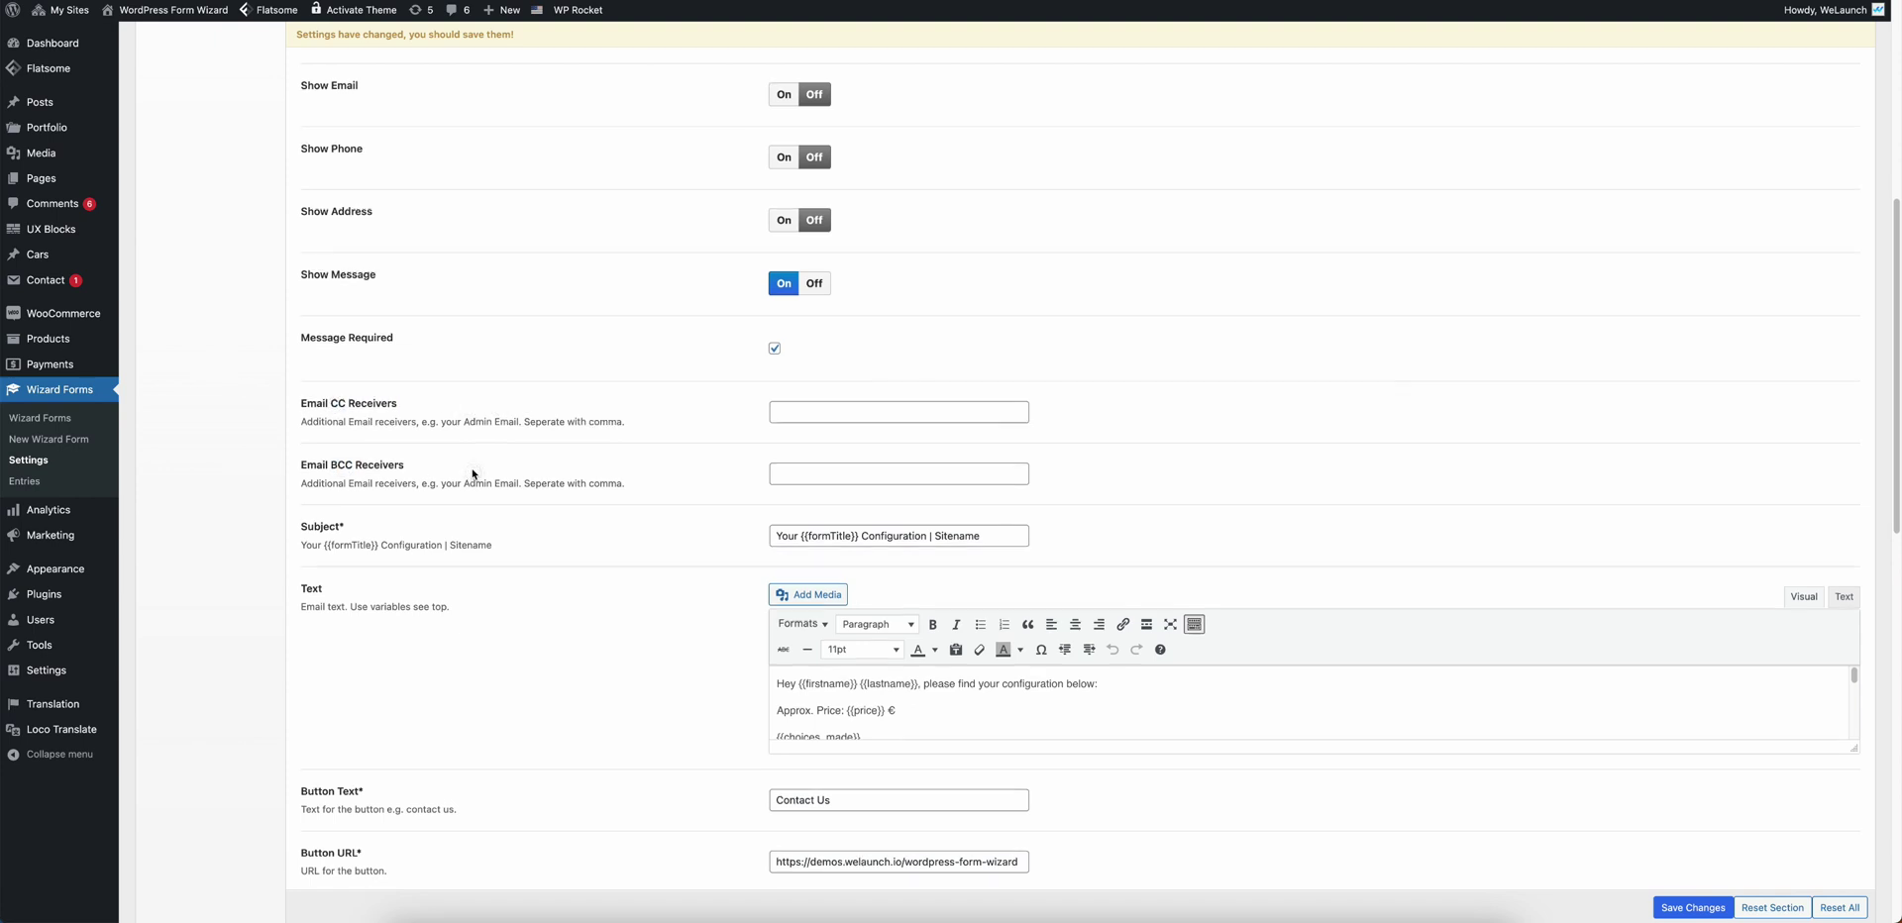
scroll(486, 477, "down", 1)
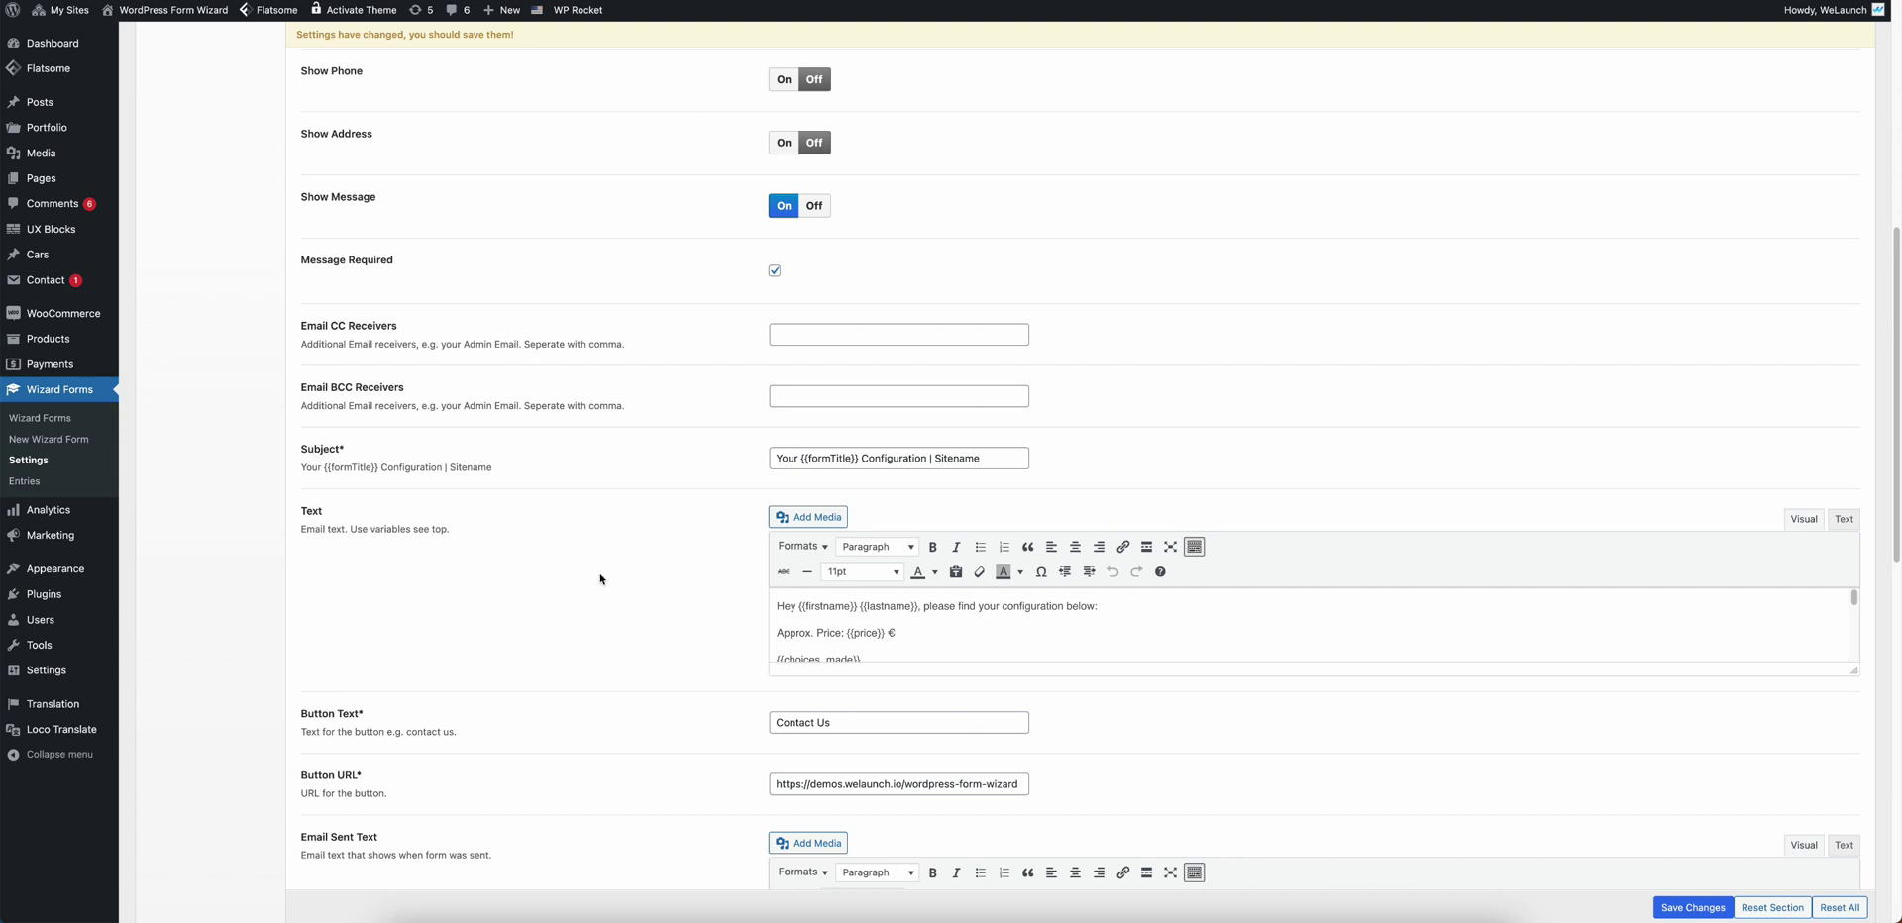
scroll(614, 579, "down", 2)
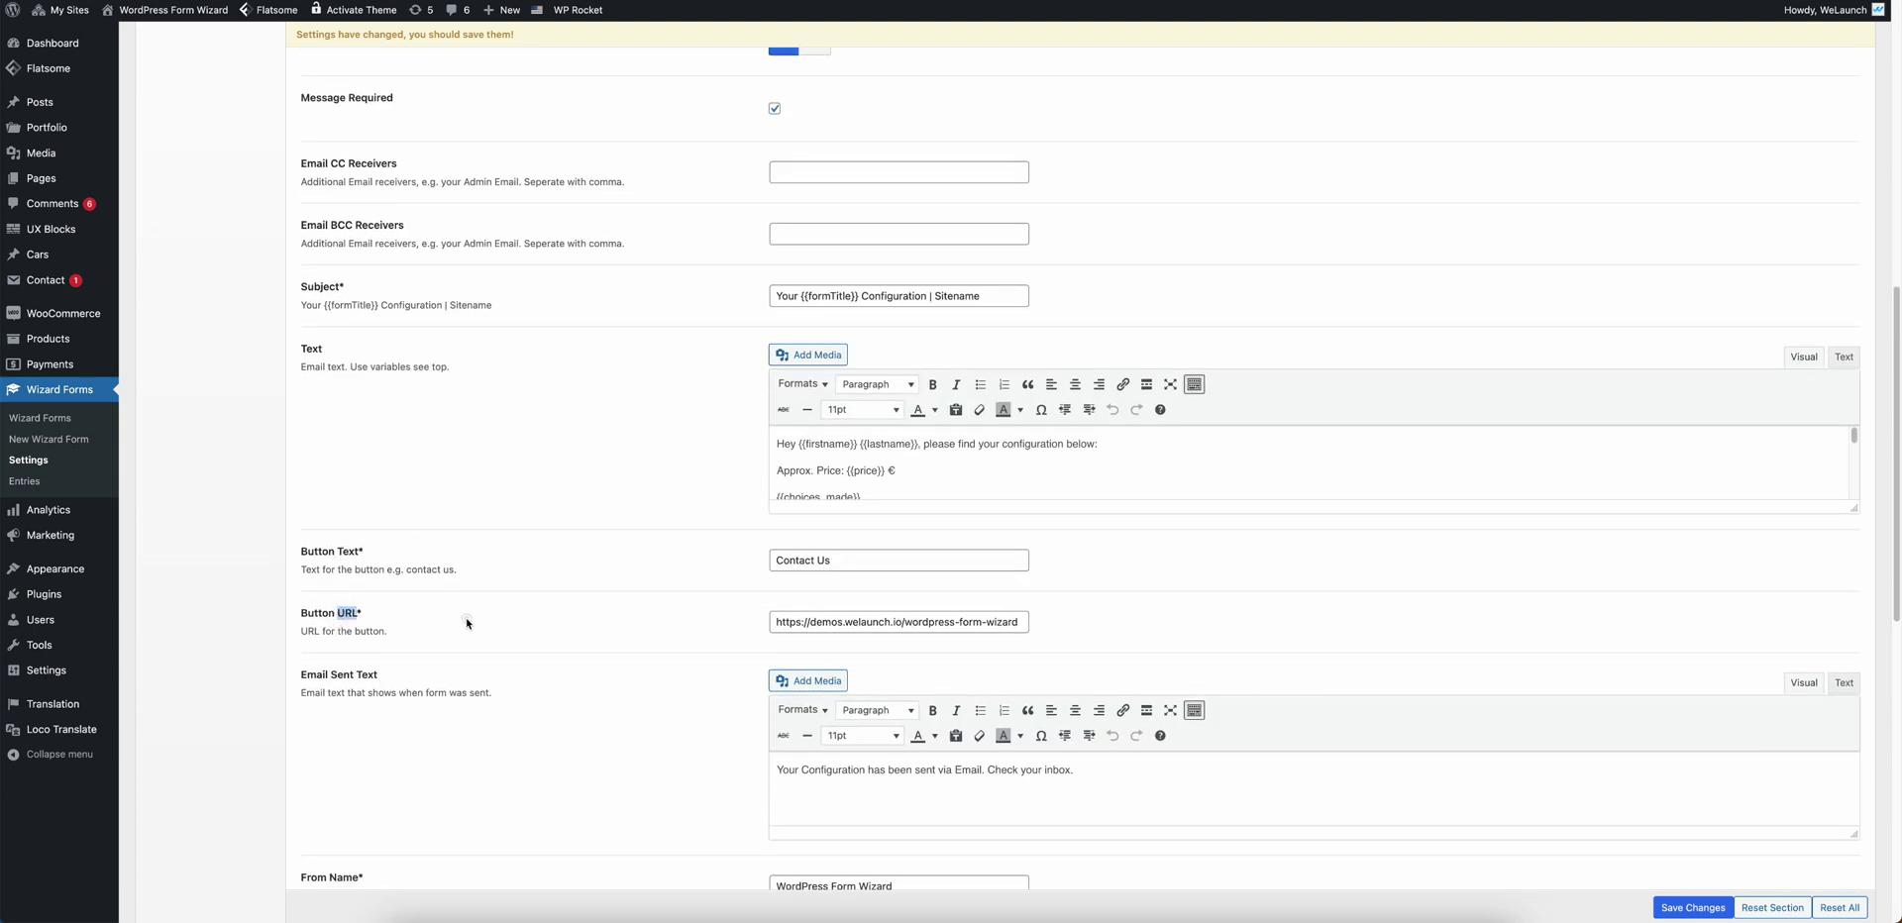
scroll(548, 614, "down", 2)
left_click_drag(1075, 649, 357, 617)
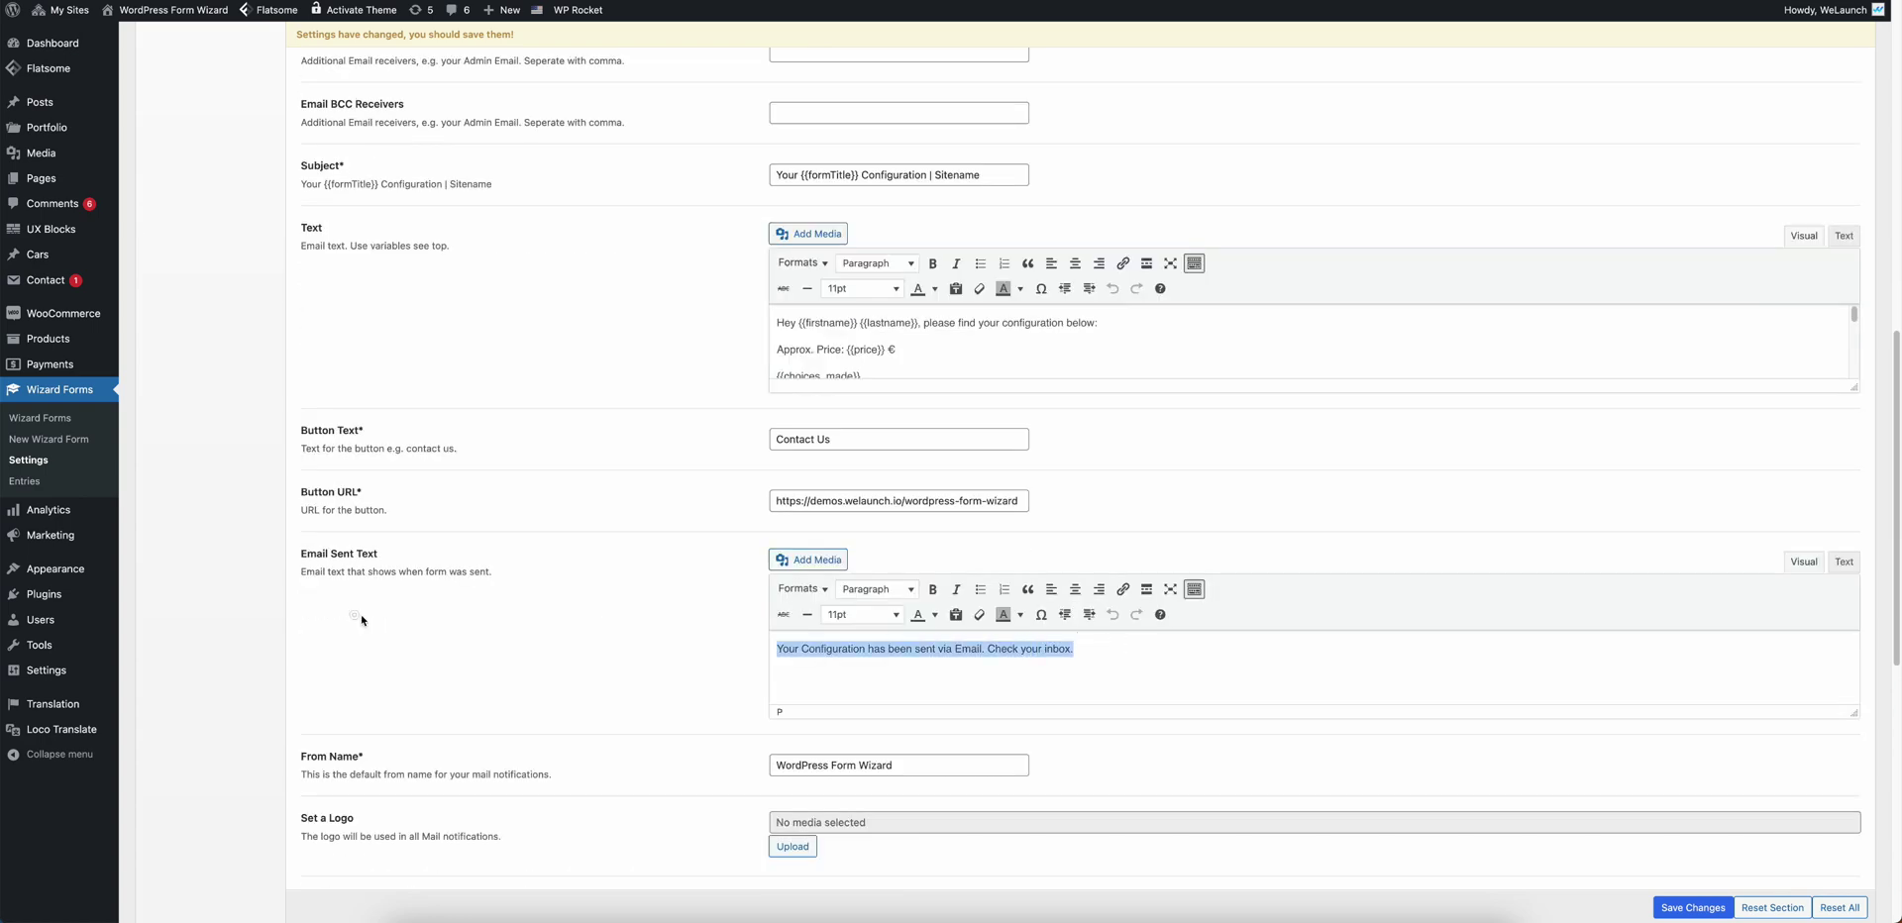
scroll(599, 639, "up", 15)
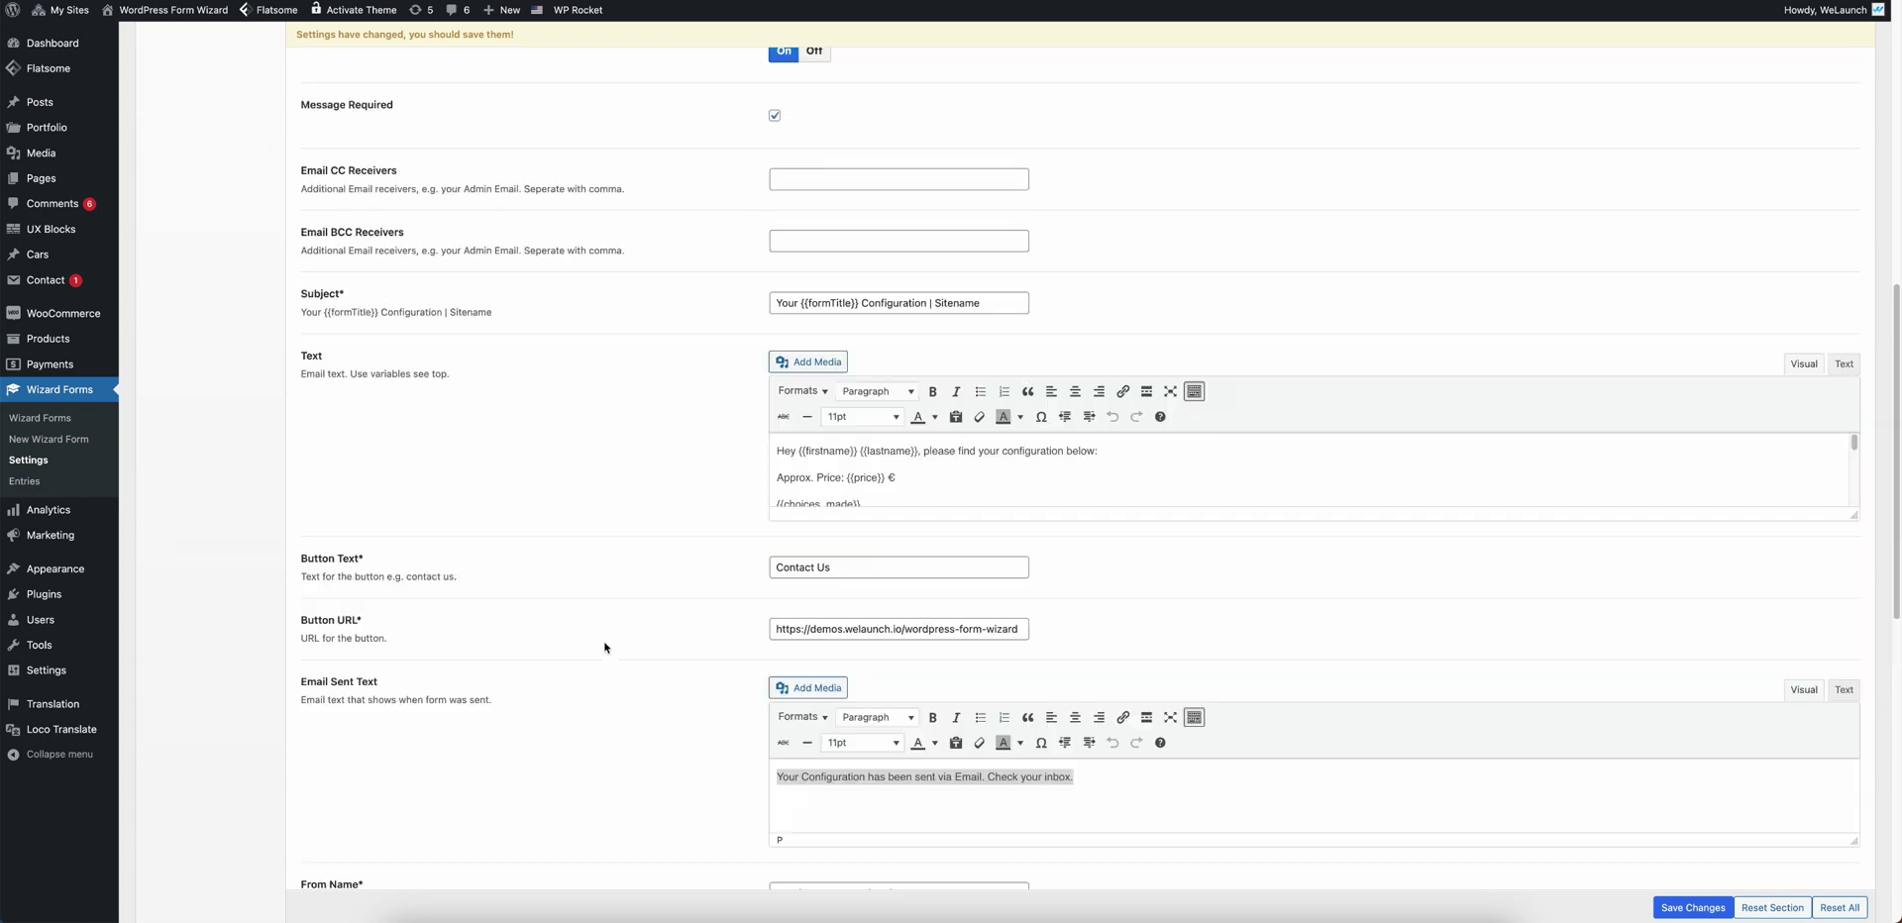